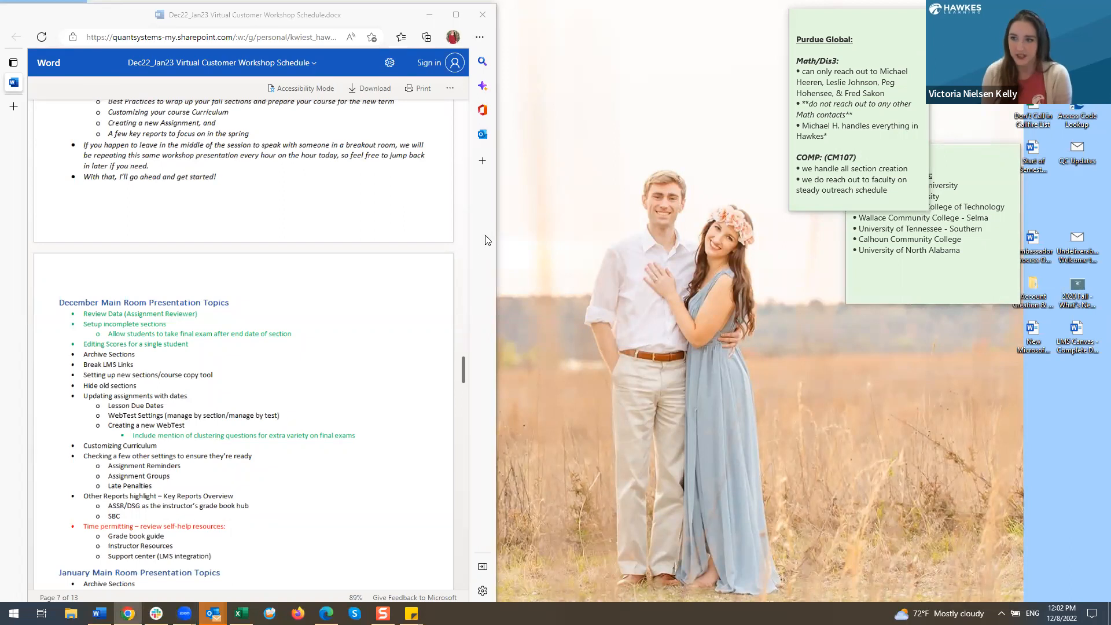
pyautogui.scroll(-3, 212, 320)
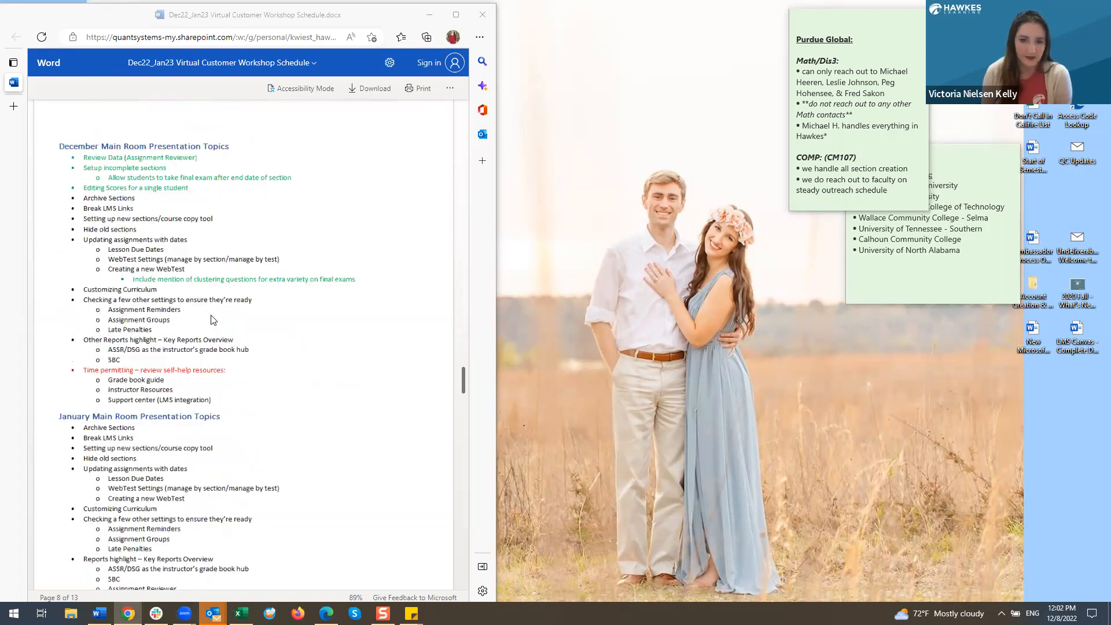
pyautogui.scroll(-1, 212, 320)
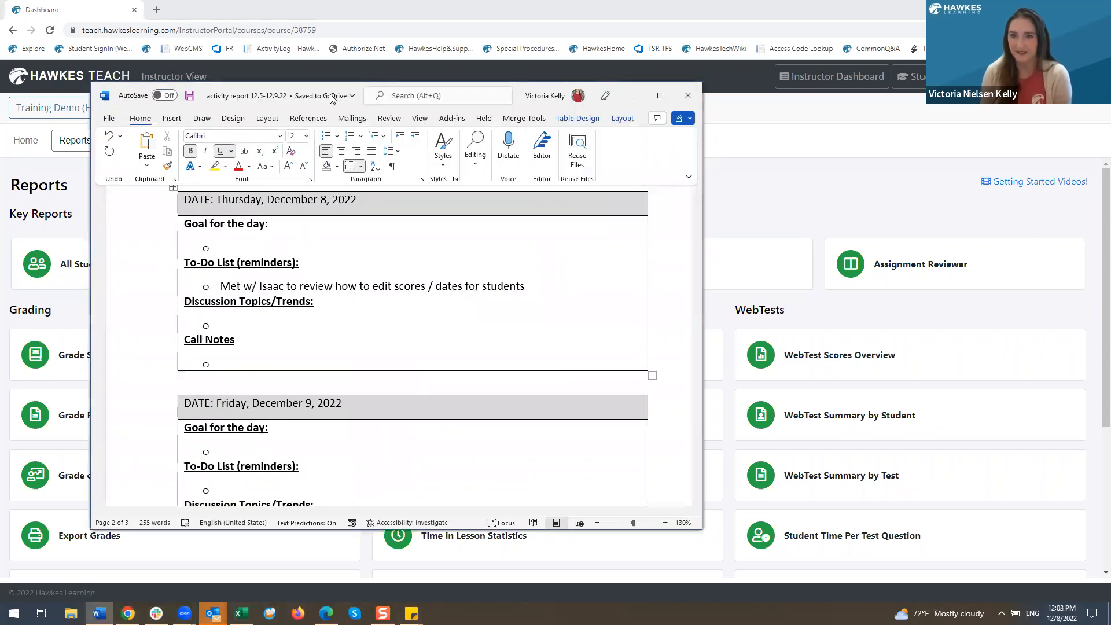
pyautogui.moveTo(331, 95); pyautogui.dragTo(1, 97)
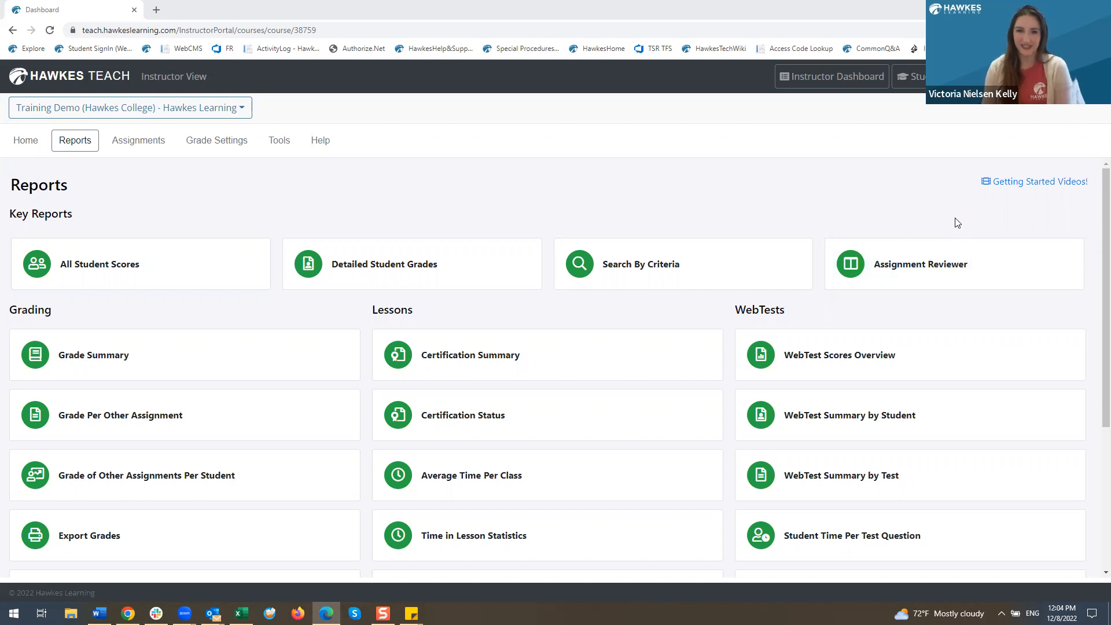
# Review lesson and WebTest submissions for MAT 101 - 1 in Assignment Reviewer, and open the Sample Test results.
pyautogui.click(1026, 272)
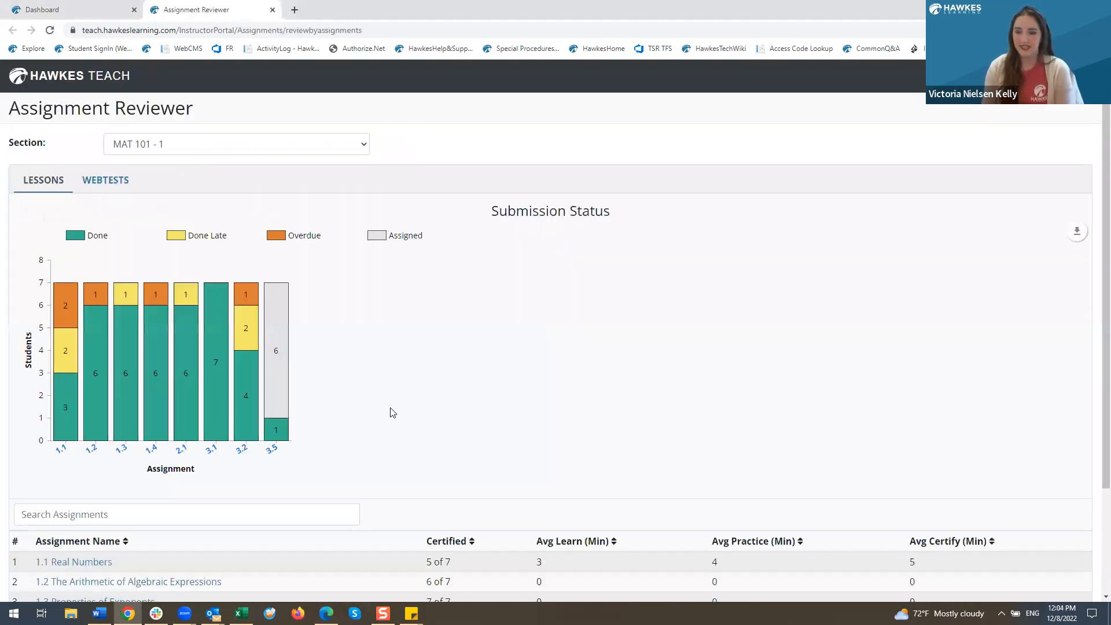
pyautogui.scroll(-2, 393, 412)
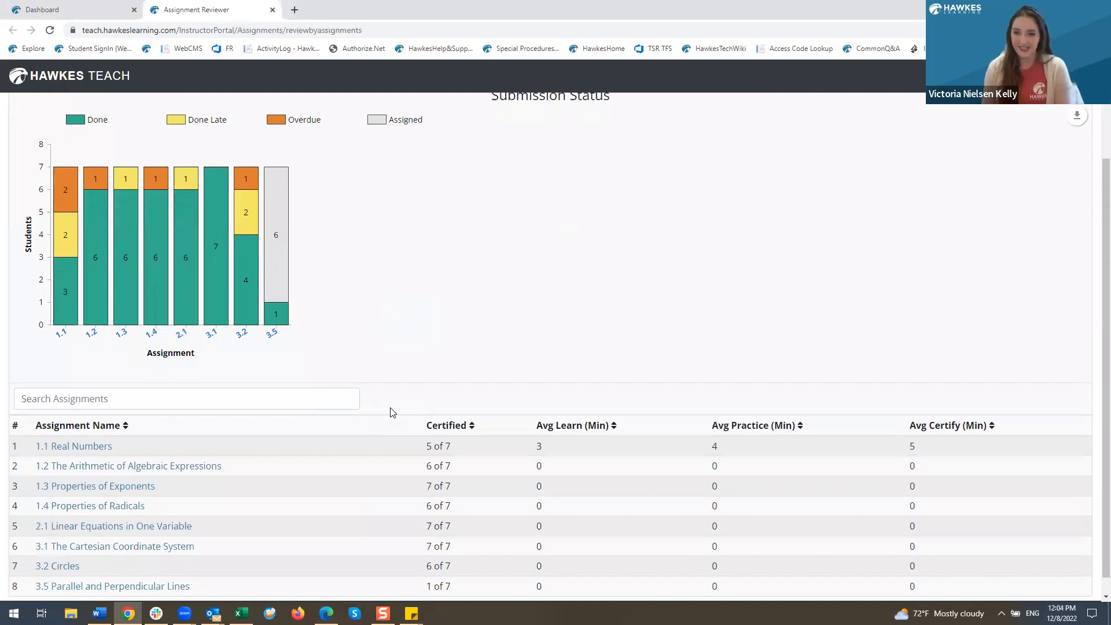
pyautogui.scroll(3, 393, 412)
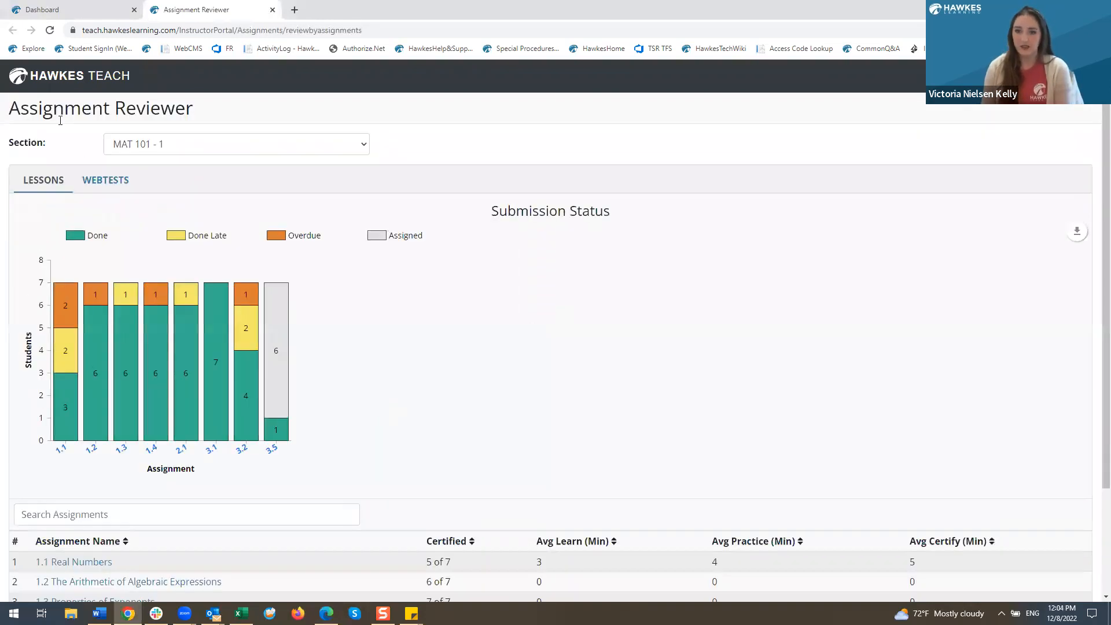
pyautogui.click(120, 189)
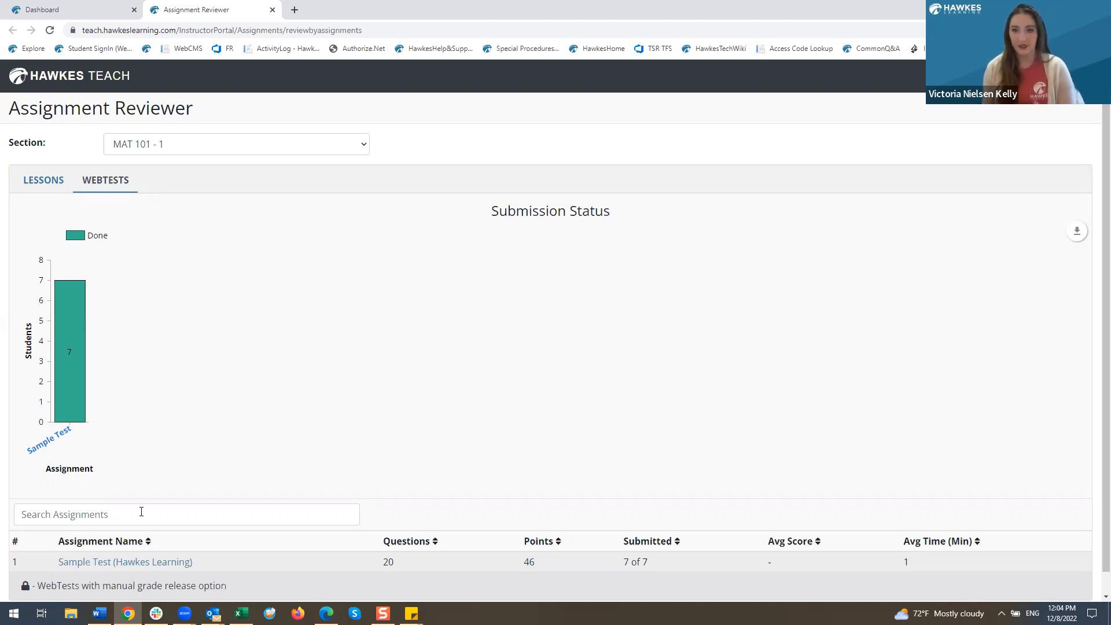
pyautogui.click(131, 562)
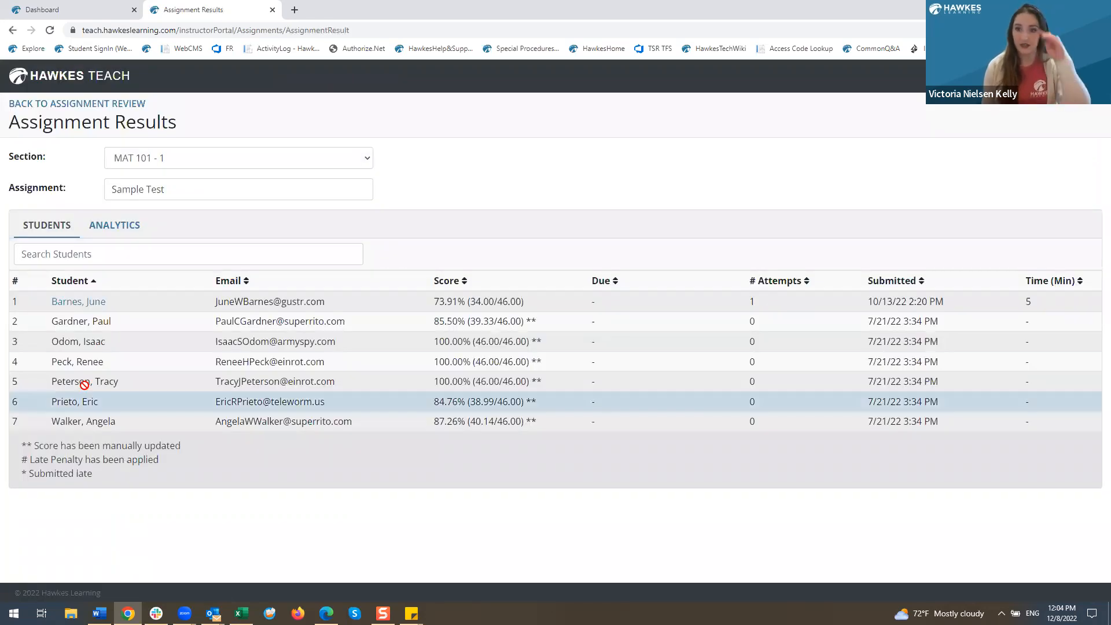
# Review the first listed student's Sample Test attempt, examining the results summary and the incorrect answers to questions 2 and 4.
pyautogui.click(92, 303)
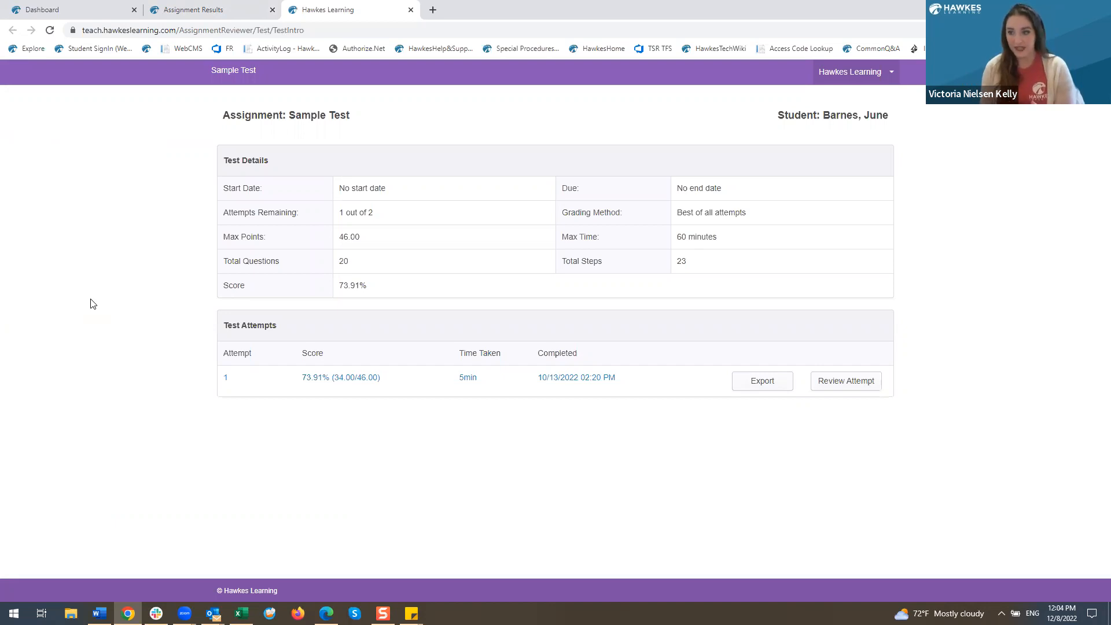
pyautogui.click(849, 381)
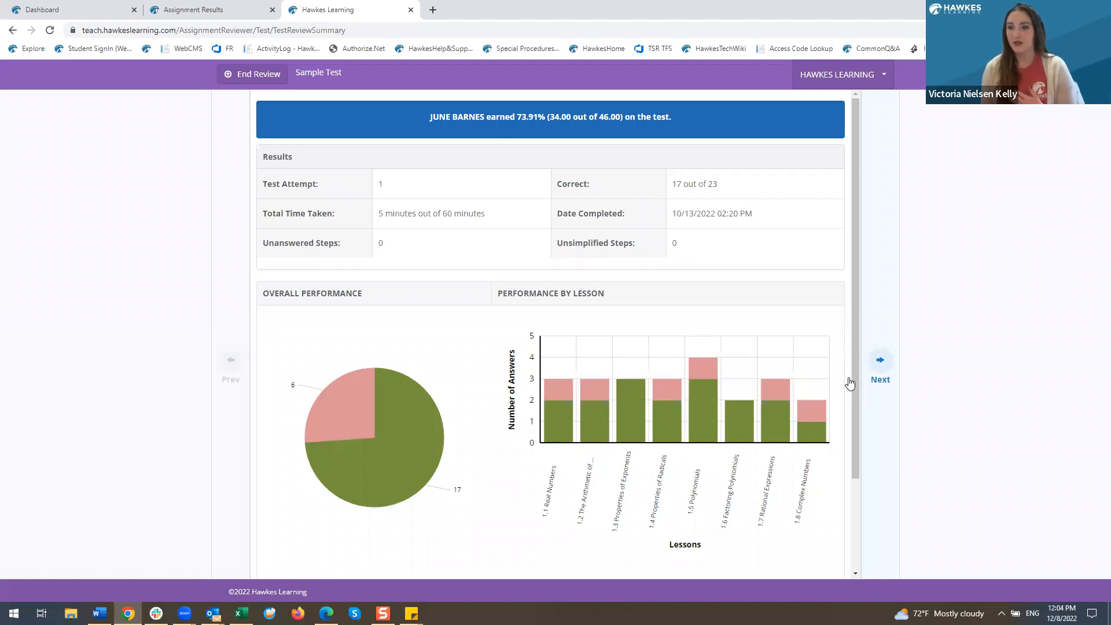
pyautogui.click(878, 369)
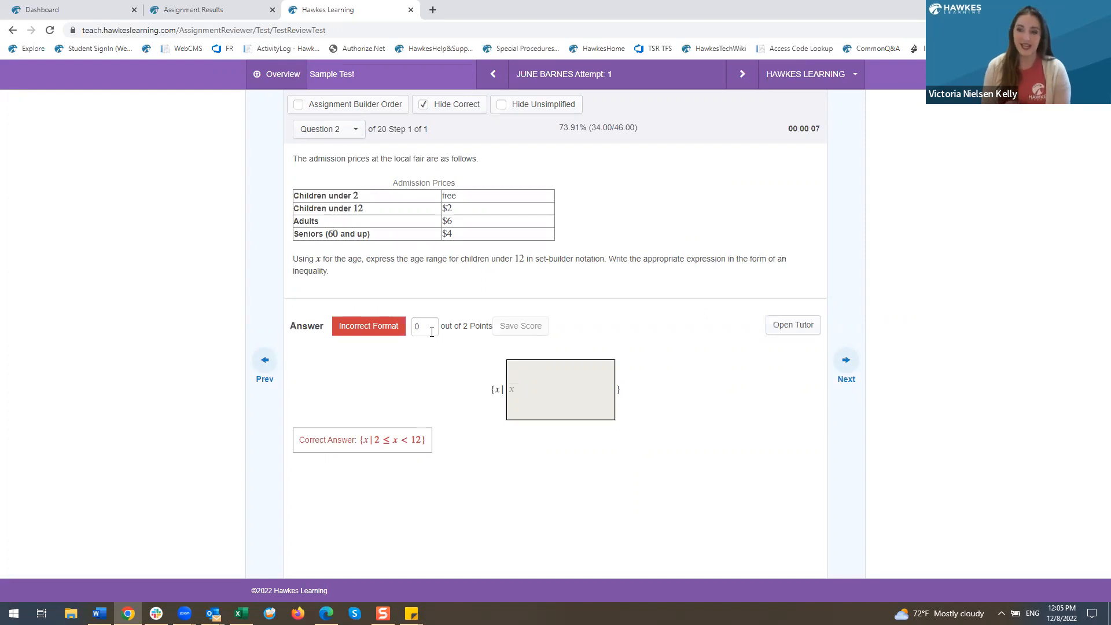
pyautogui.click(430, 327)
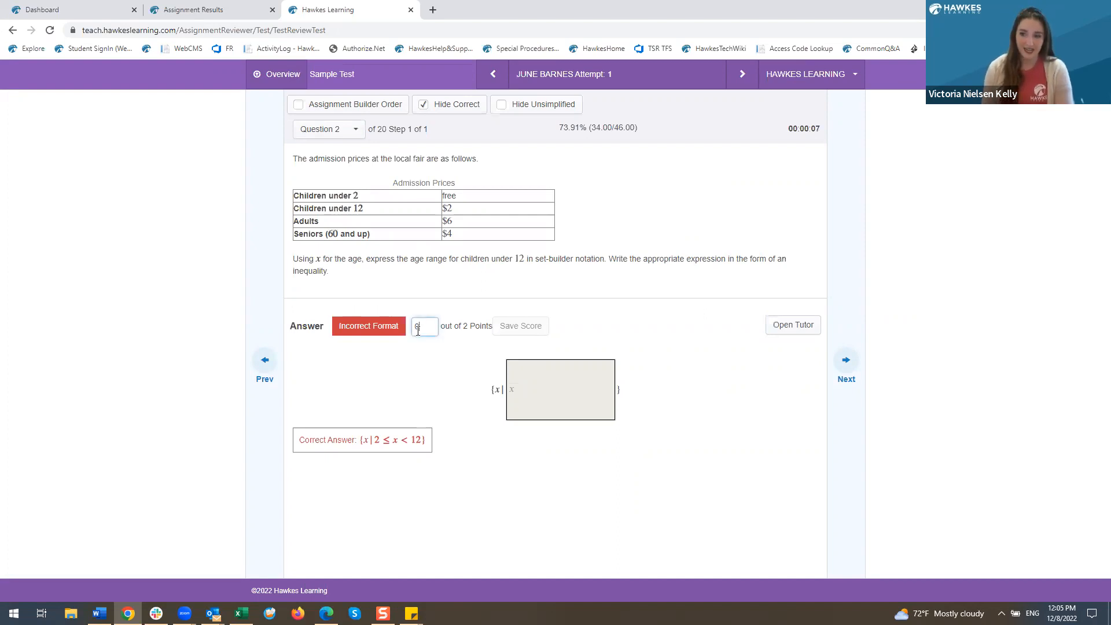
pyautogui.click(687, 338)
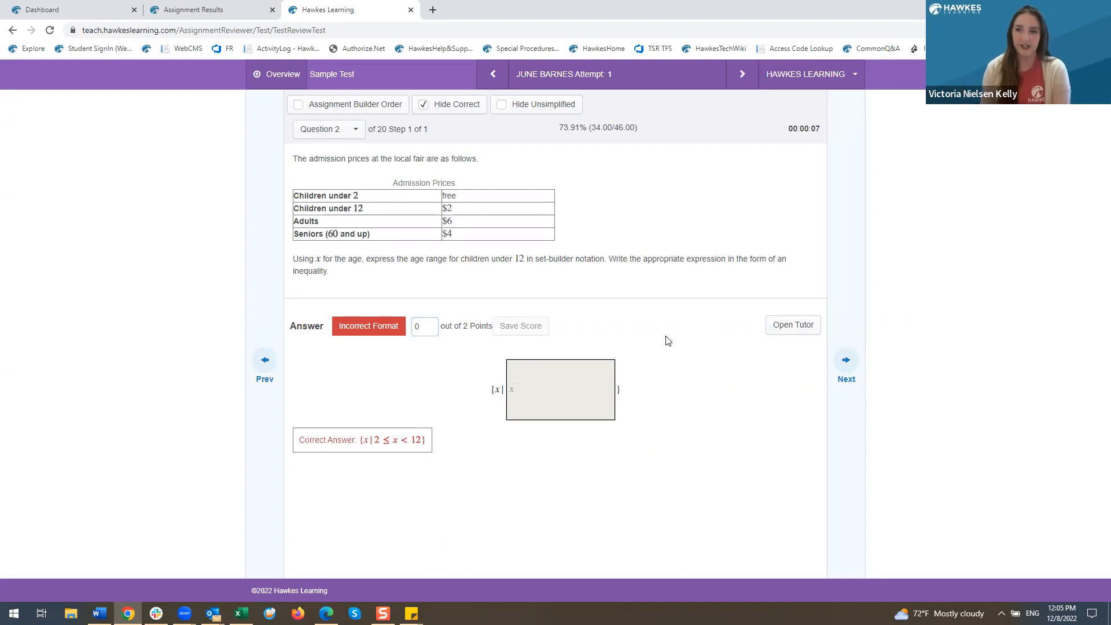
pyautogui.click(849, 358)
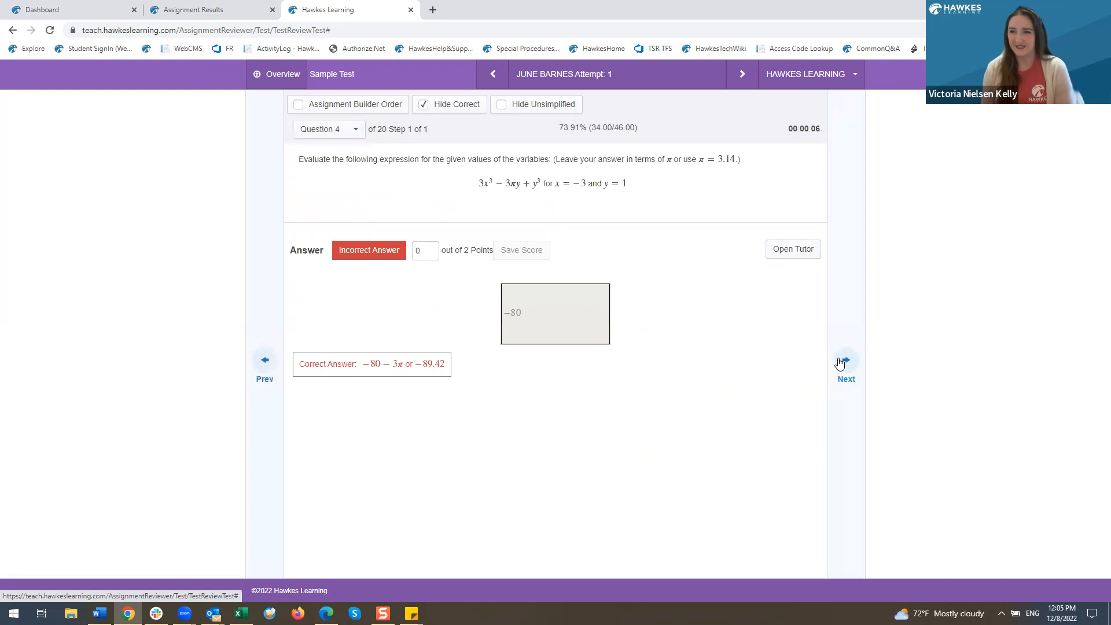
pyautogui.click(411, 11)
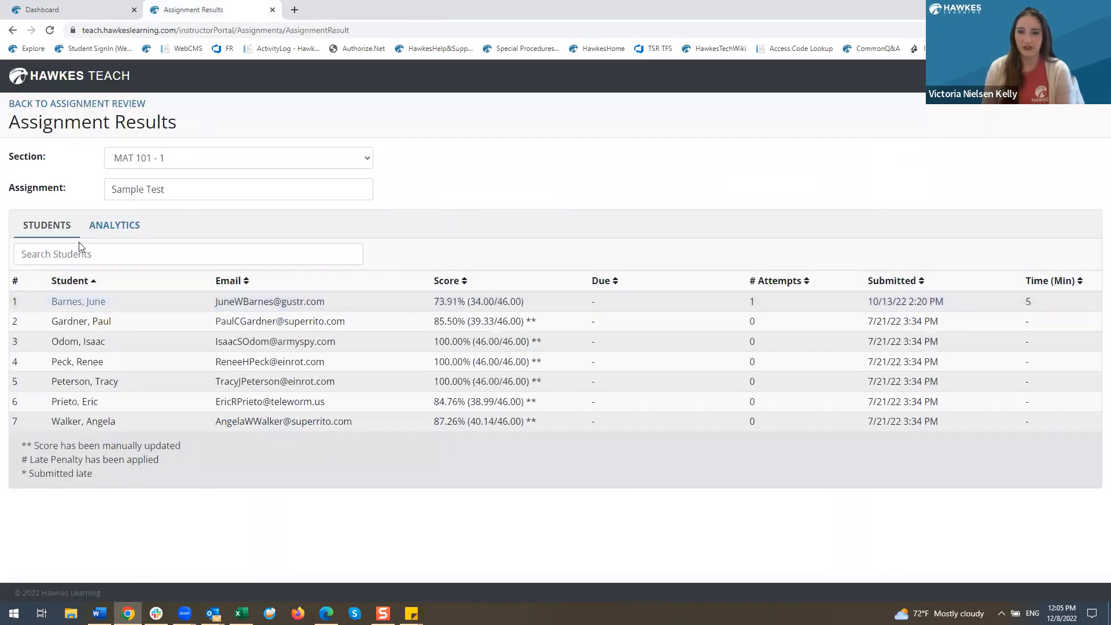
# Examine the Sample Test item analysis and view question 4, and leave the assignment results.
pyautogui.click(126, 227)
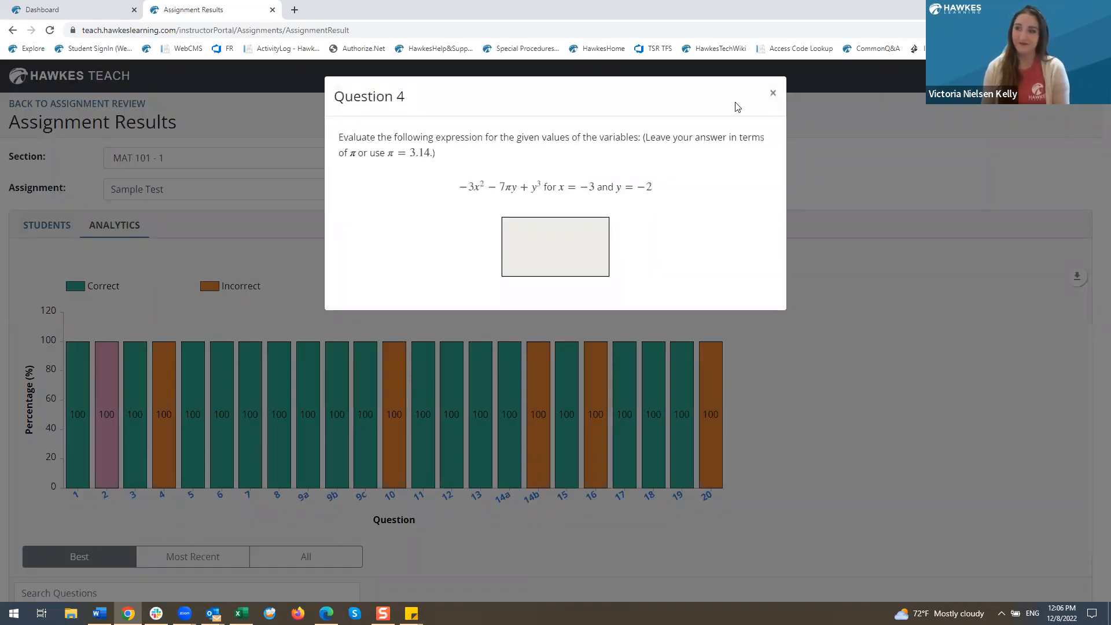
pyautogui.click(774, 94)
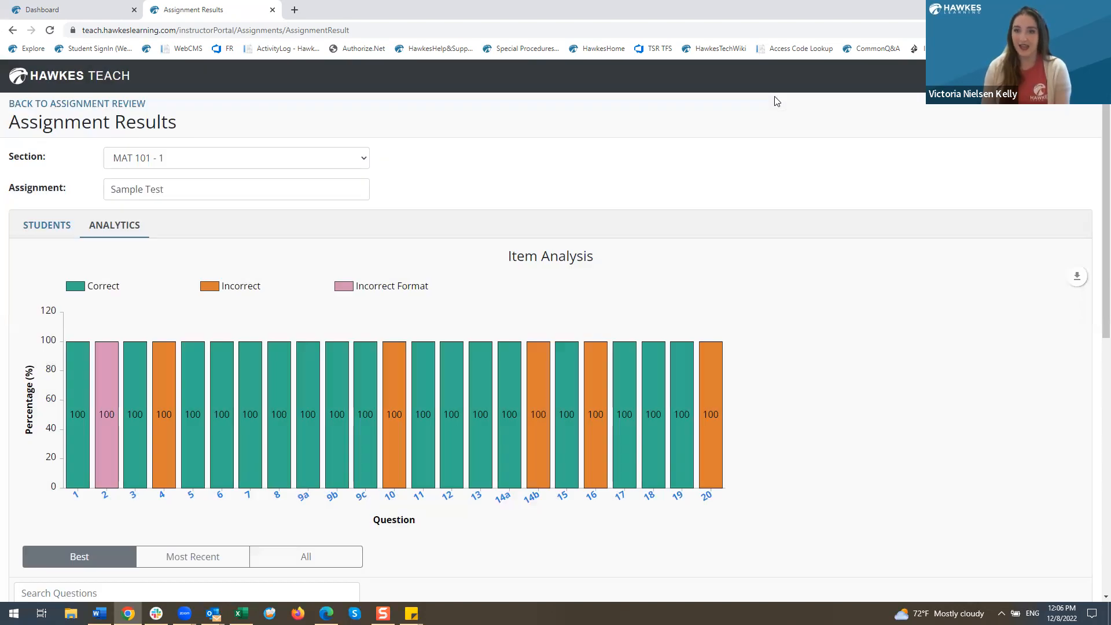
pyautogui.click(273, 10)
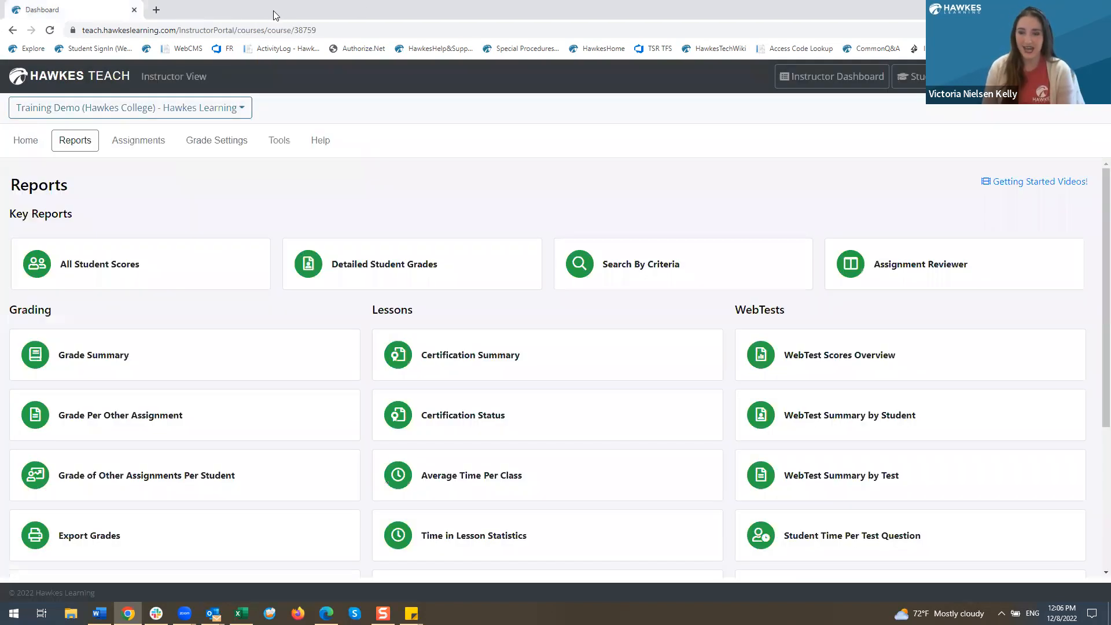
# Switch to the English Composition 2nd Edition (Hawkes College) course and display its sections for management.
pyautogui.click(73, 109)
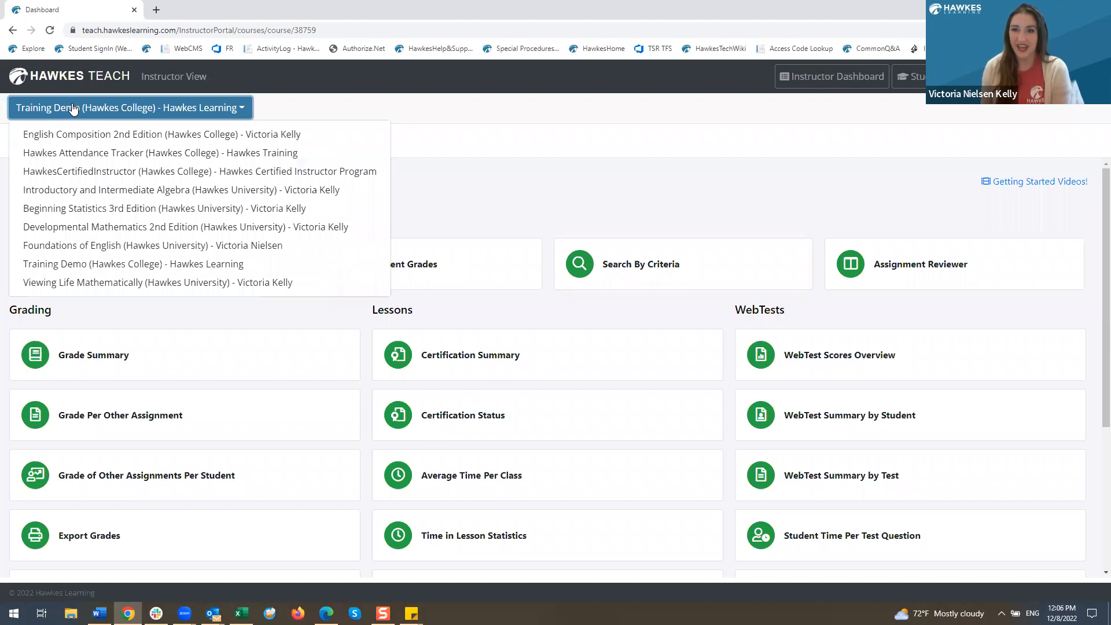
pyautogui.click(88, 135)
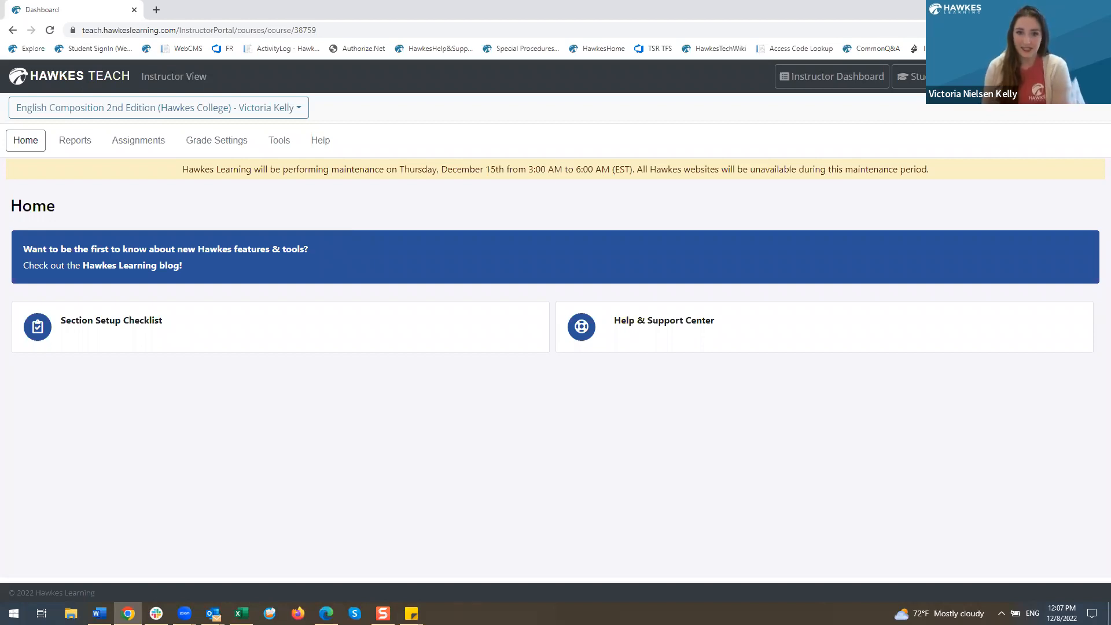
pyautogui.click(278, 146)
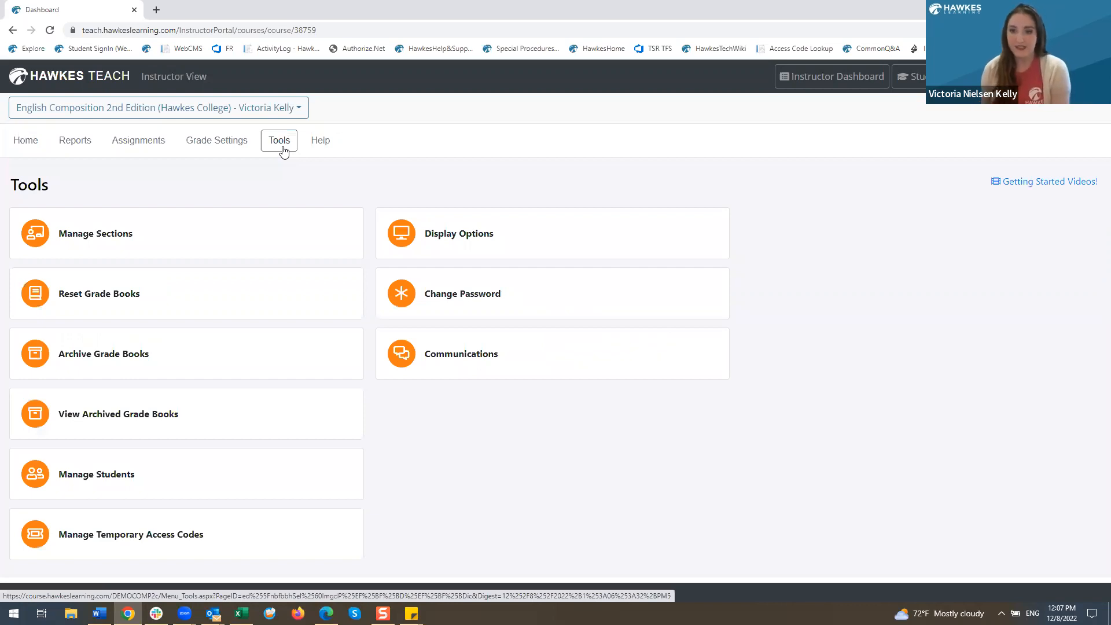
pyautogui.click(164, 250)
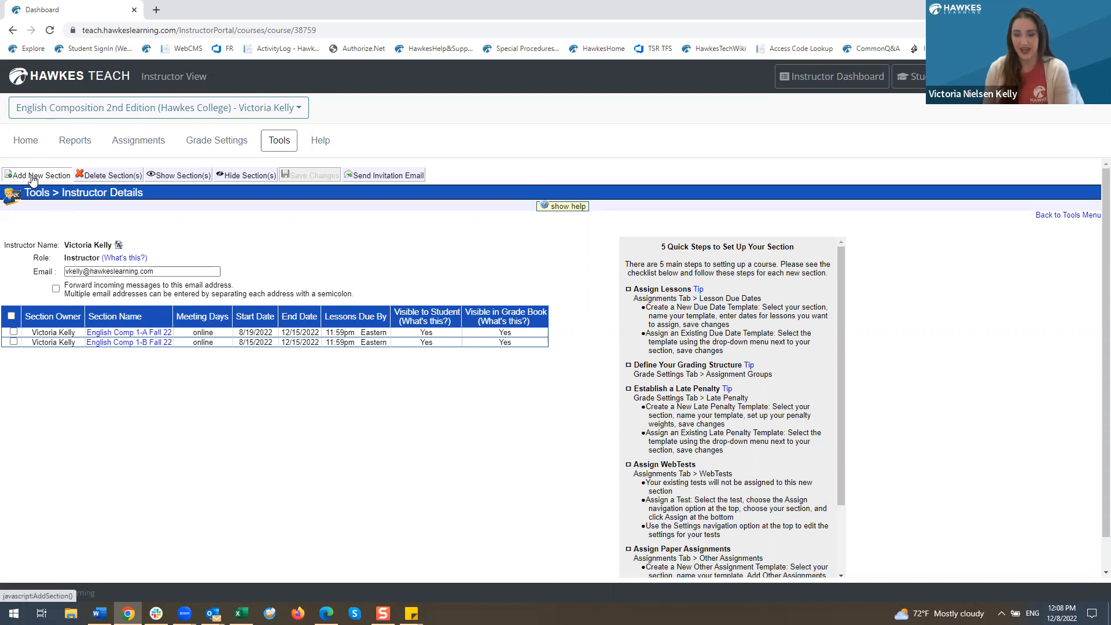
# Try to reset the grade books of English Comp 1-A Fall 22 and 1-B Fall 22, removing only their section LMS associations.
pyautogui.click(279, 144)
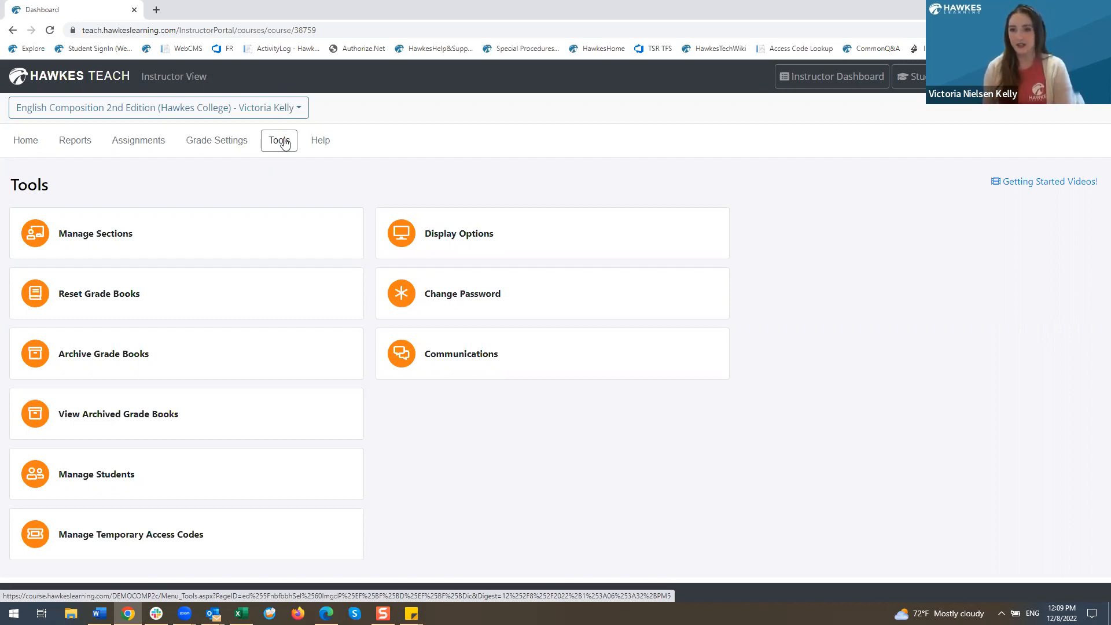
pyautogui.click(182, 295)
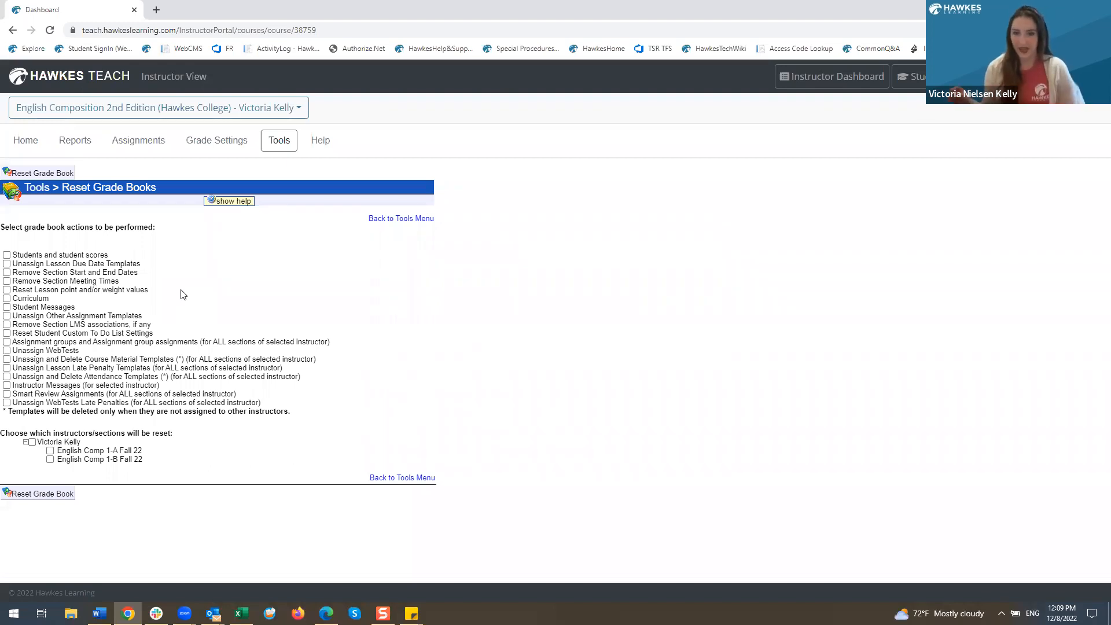
pyautogui.click(7, 324)
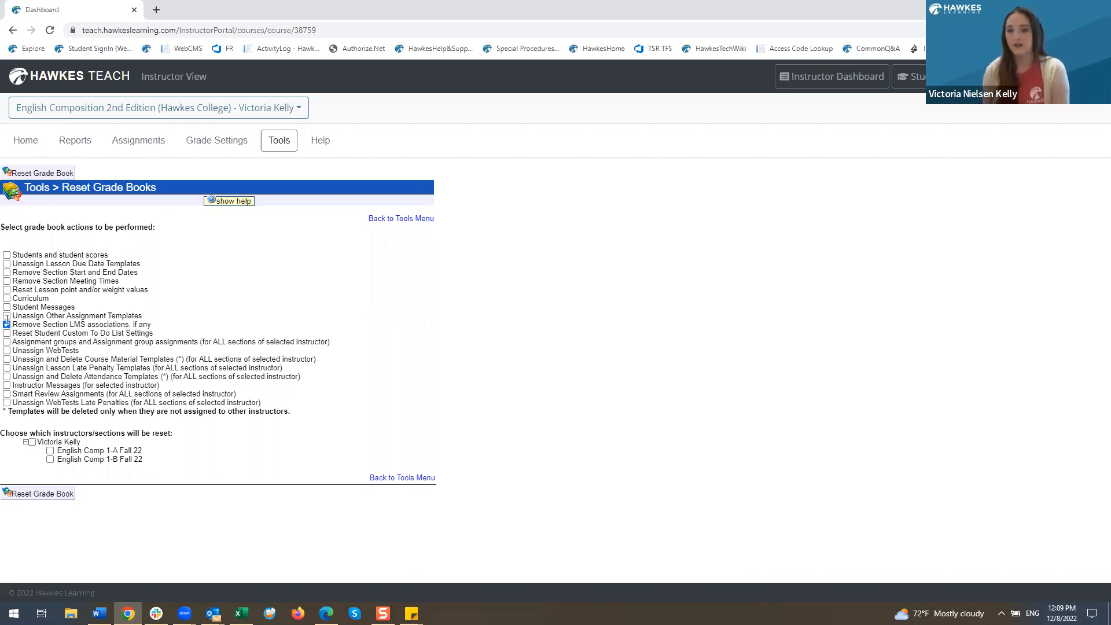
pyautogui.click(49, 451)
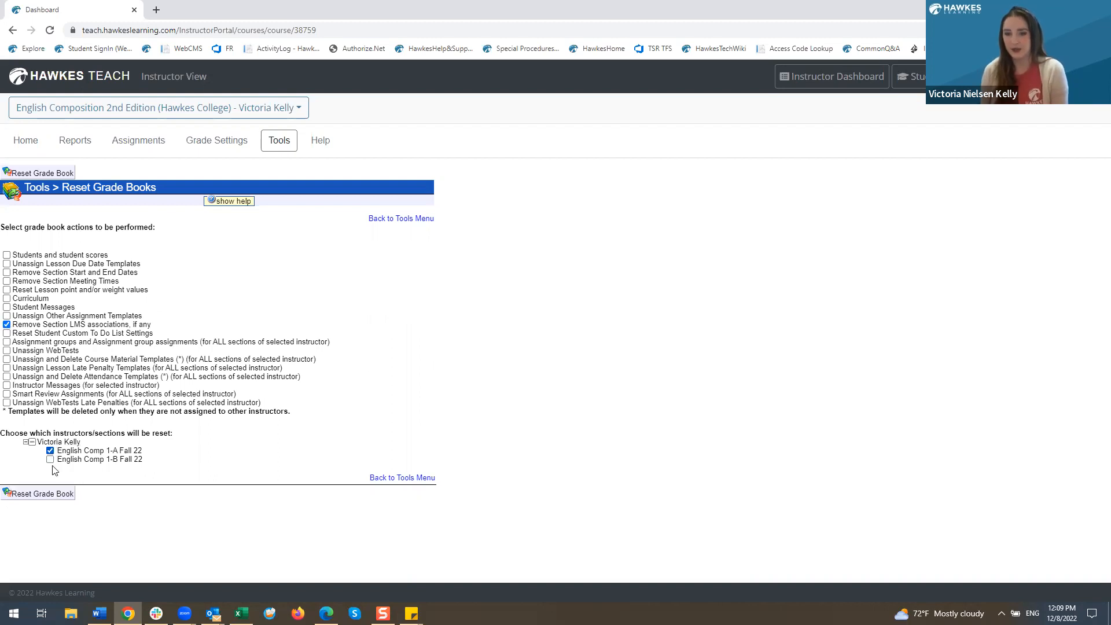
pyautogui.click(50, 459)
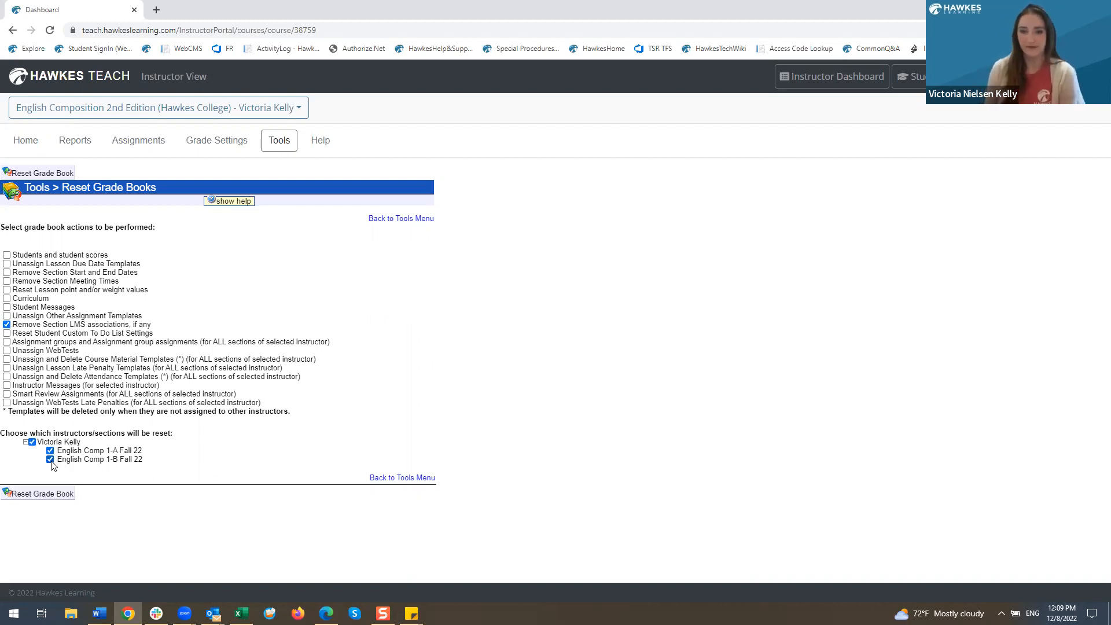
pyautogui.click(61, 495)
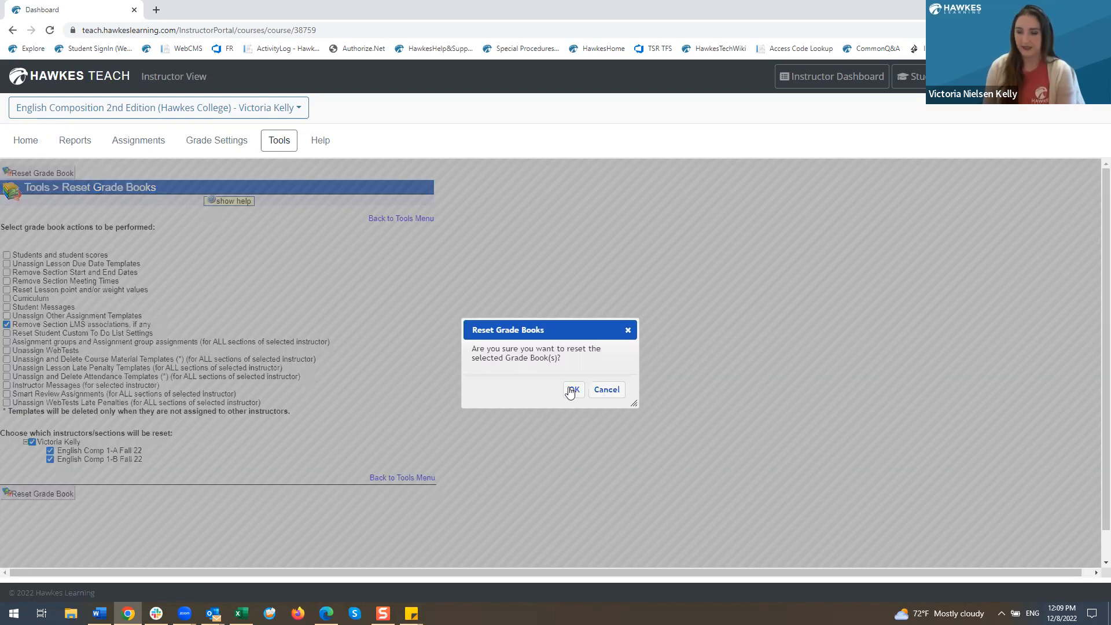
pyautogui.click(572, 391)
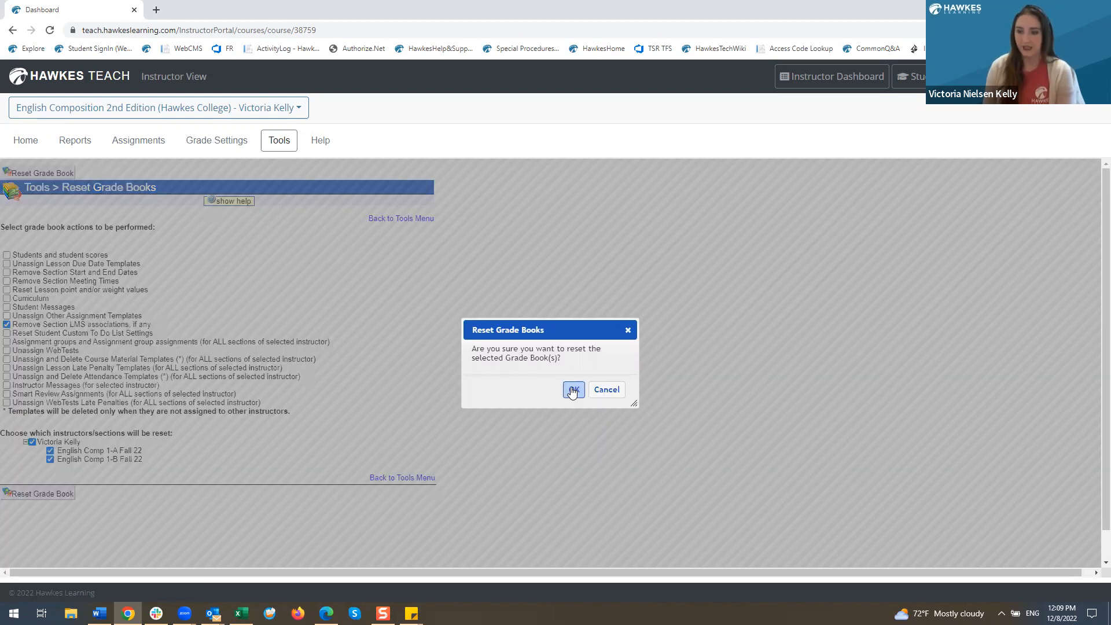
pyautogui.click(626, 331)
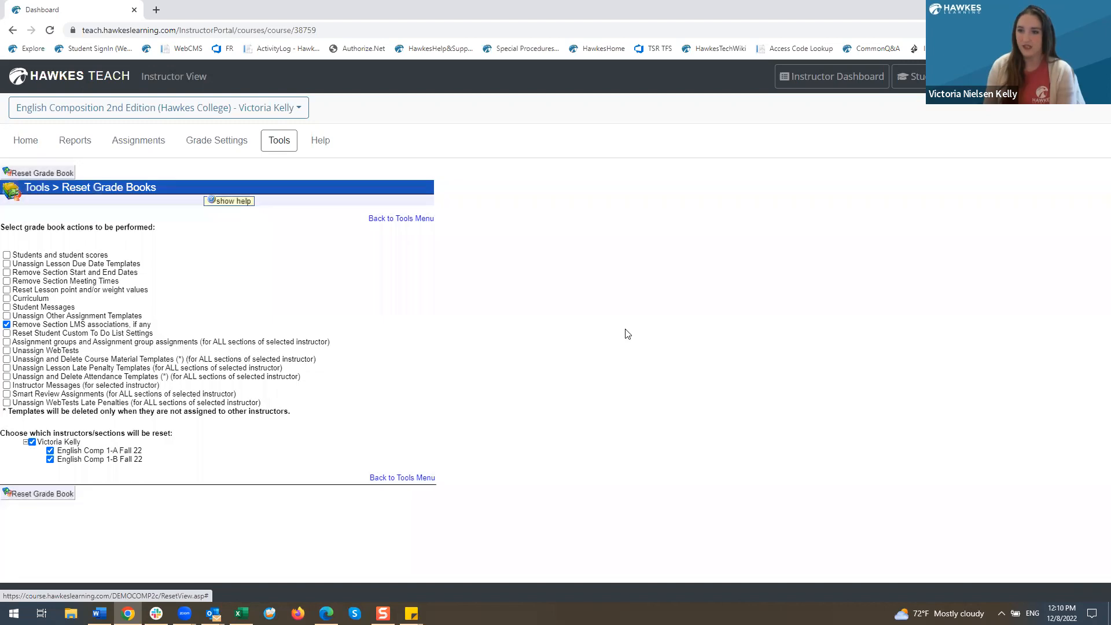
# Prepare a grade book archive for the course with the description Fall 2022.
pyautogui.click(278, 143)
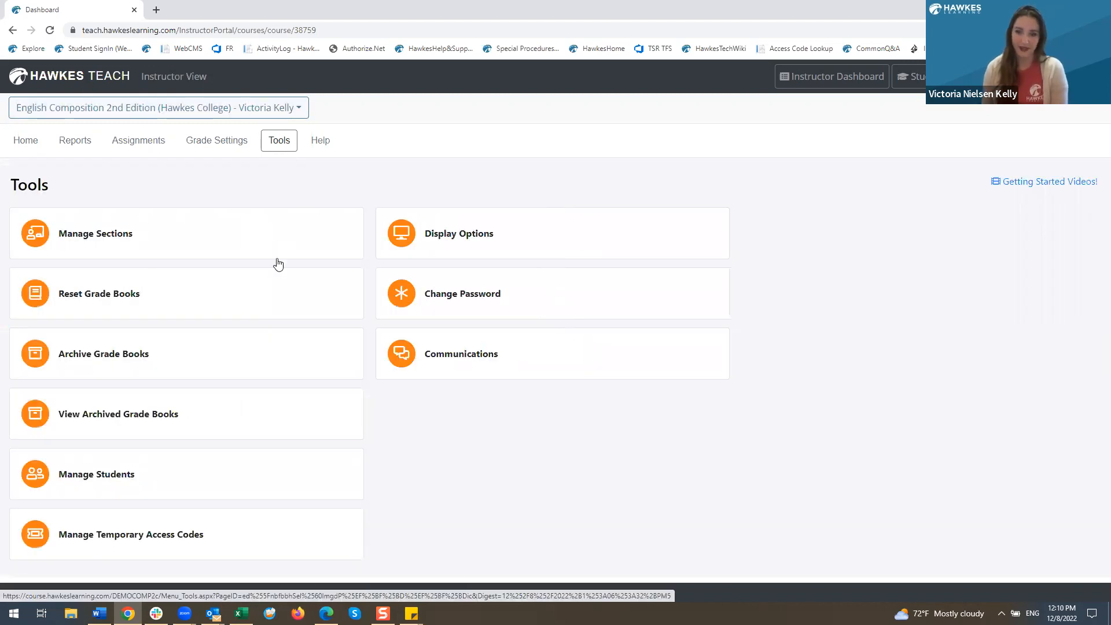
pyautogui.click(77, 370)
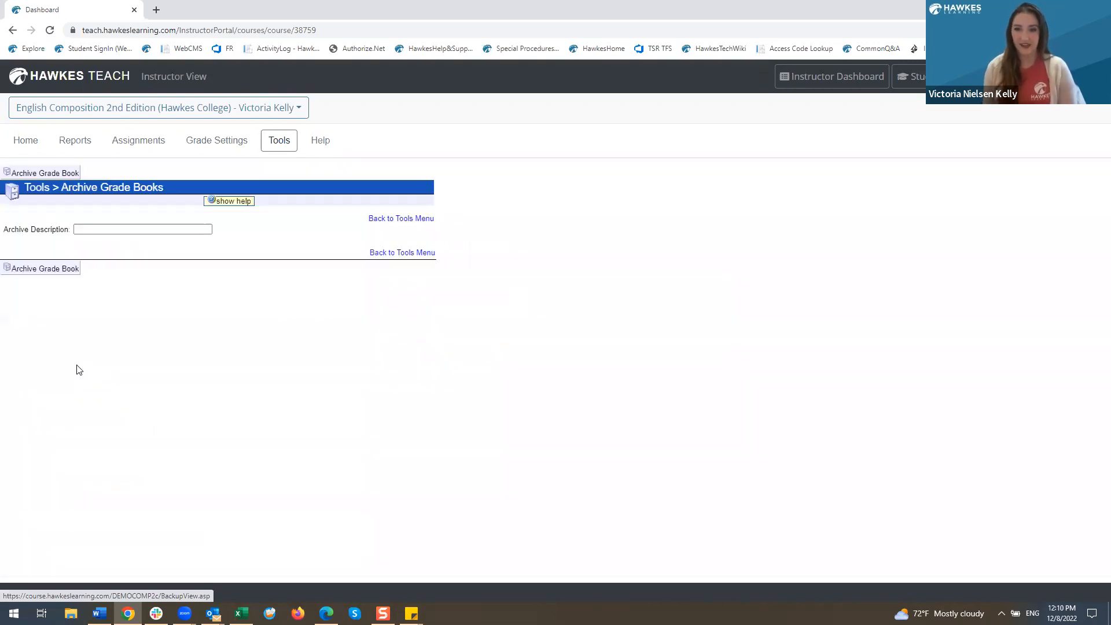
pyautogui.click(110, 226)
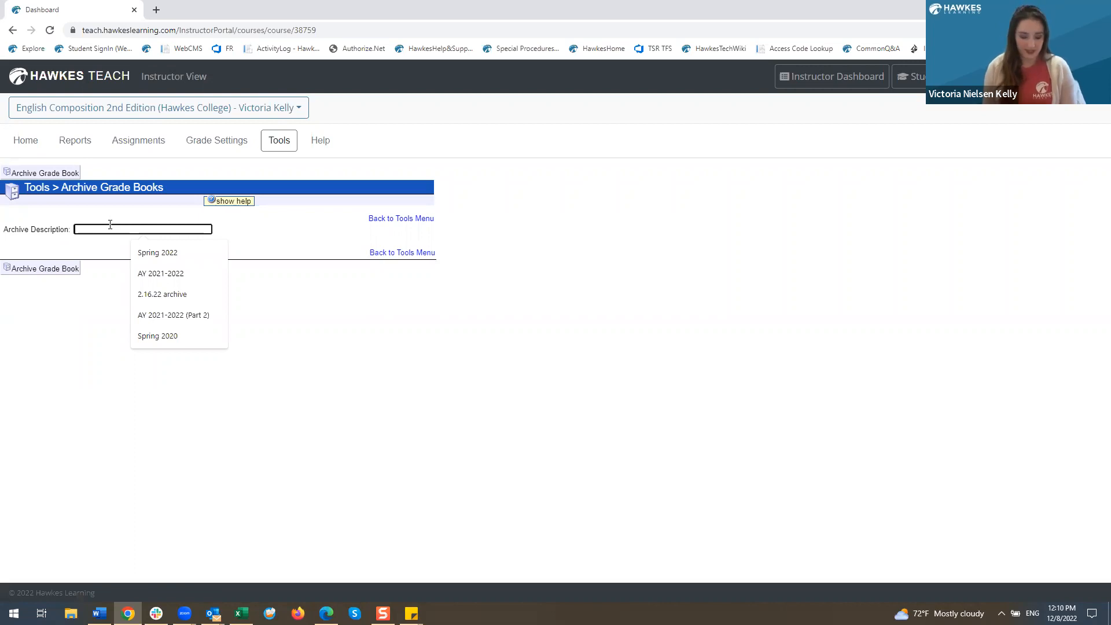
pyautogui.write('Fall 2022')
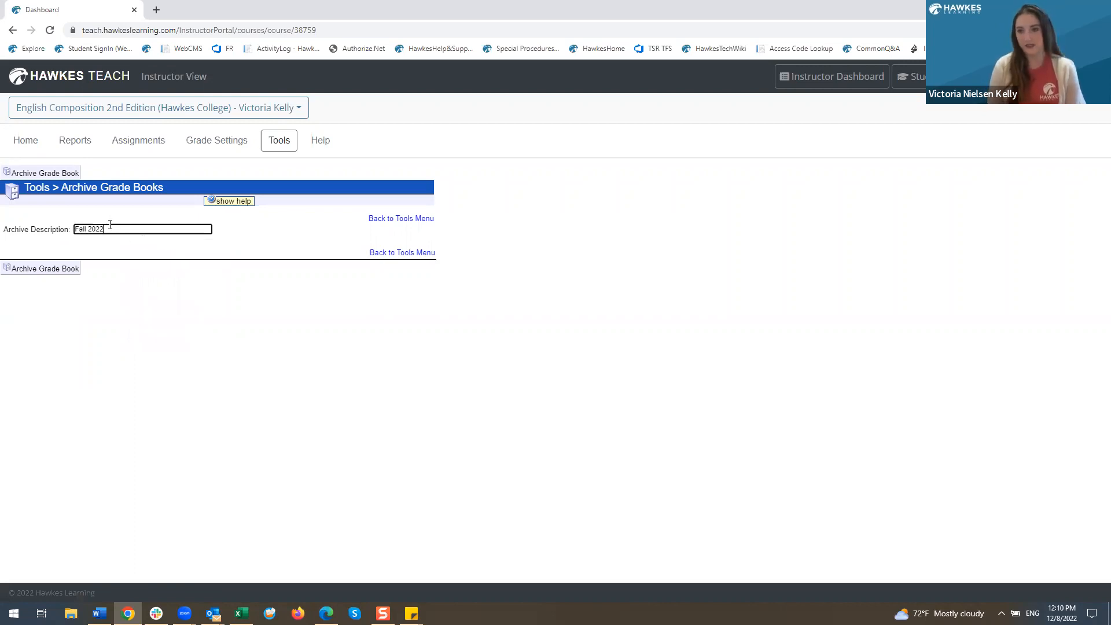
pyautogui.click(83, 248)
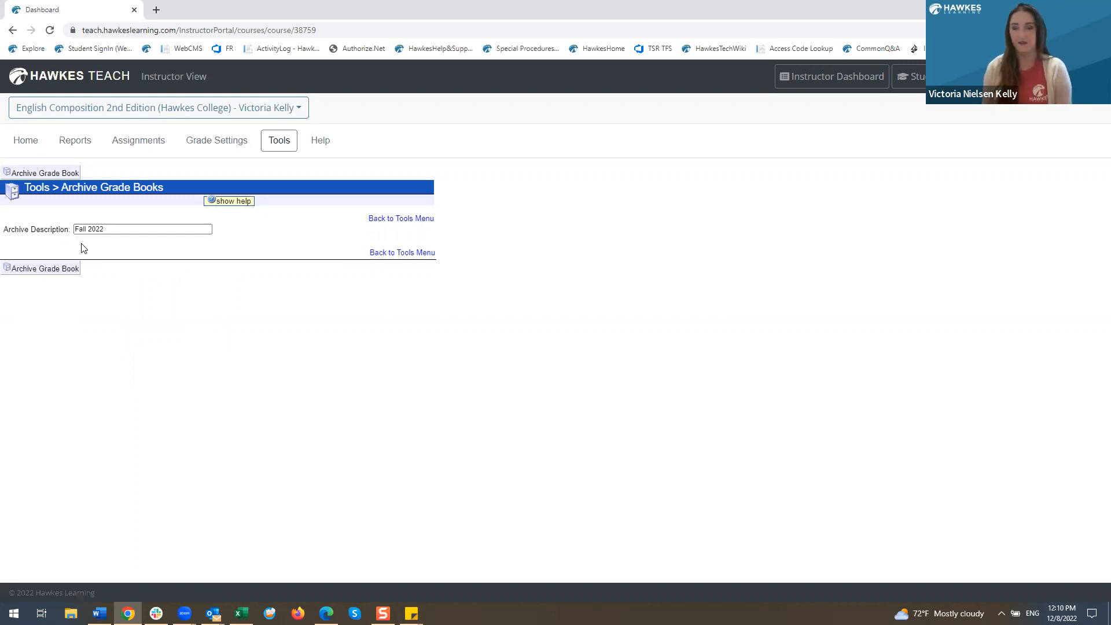
# Archive the course's grade book with the Fall 2022 description and return to the course tools.
pyautogui.click(51, 271)
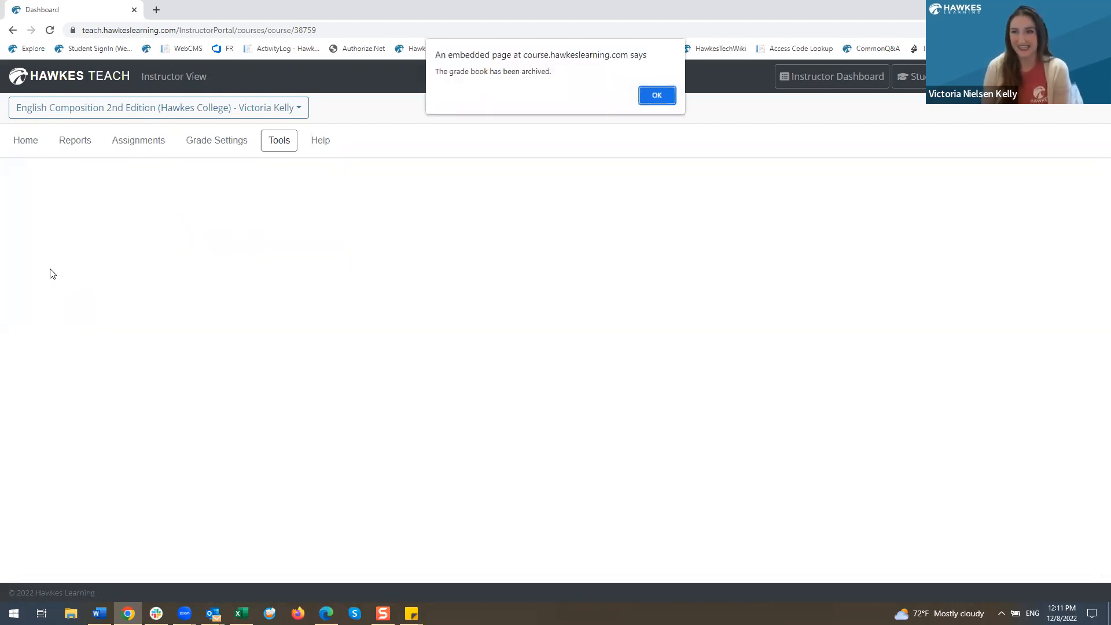
pyautogui.click(647, 97)
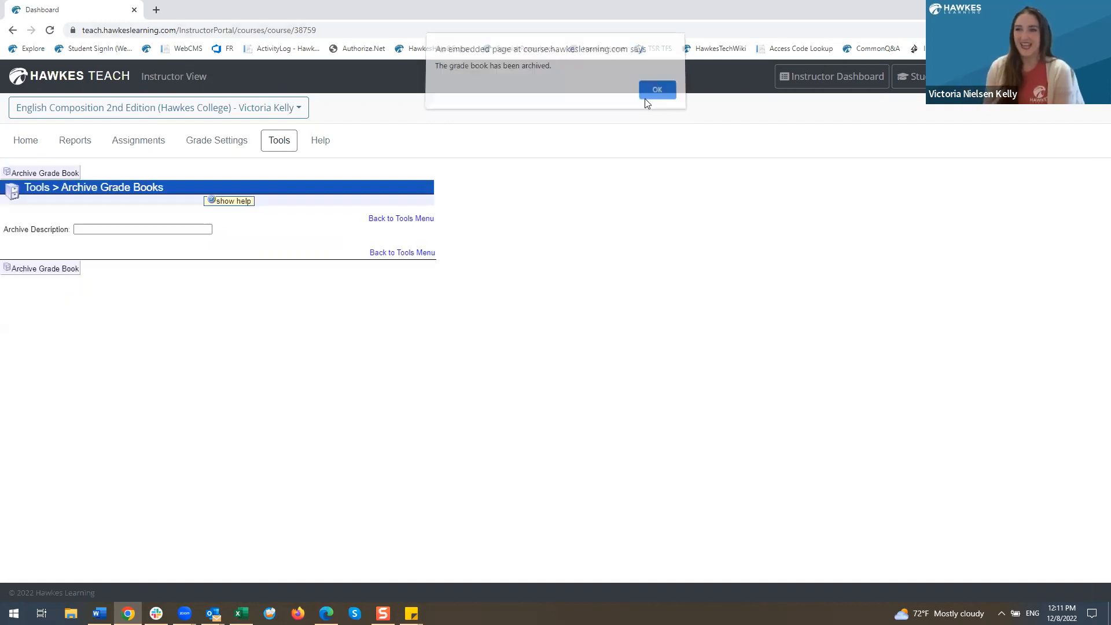
pyautogui.click(274, 152)
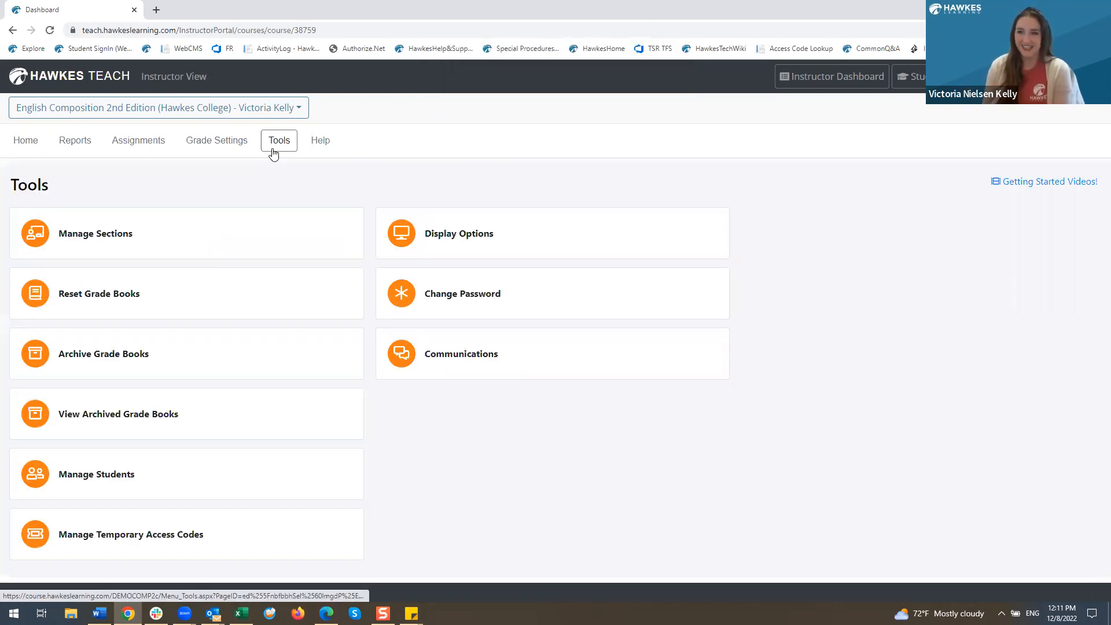
# Review the section details of English Comp 1-A Fall 22, including its dates and assigned templates, and return to the section list.
pyautogui.click(114, 247)
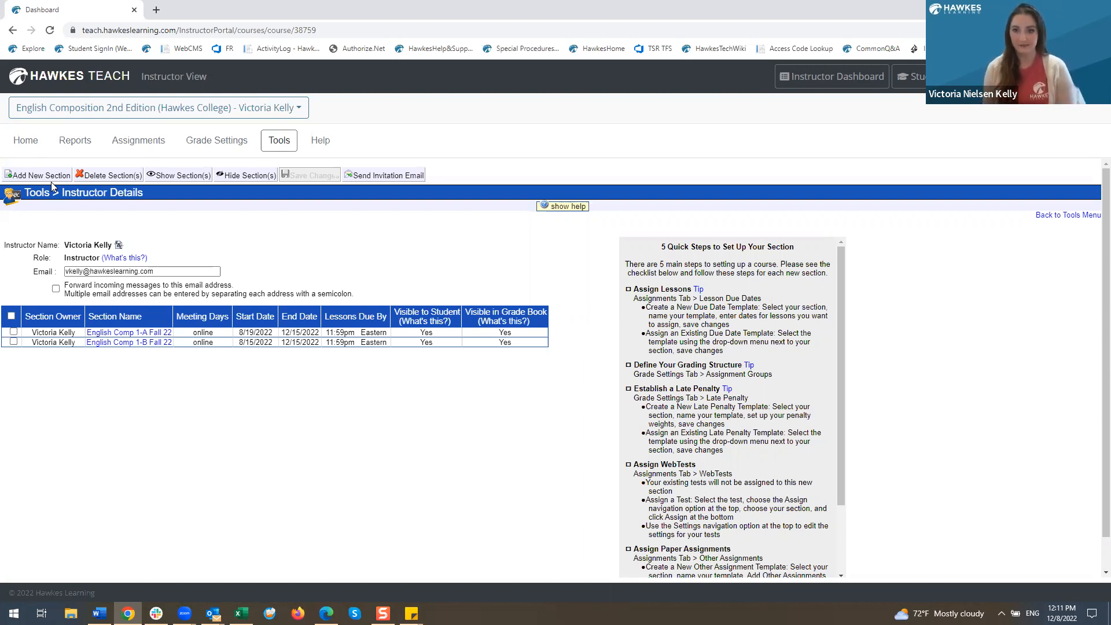
pyautogui.click(92, 334)
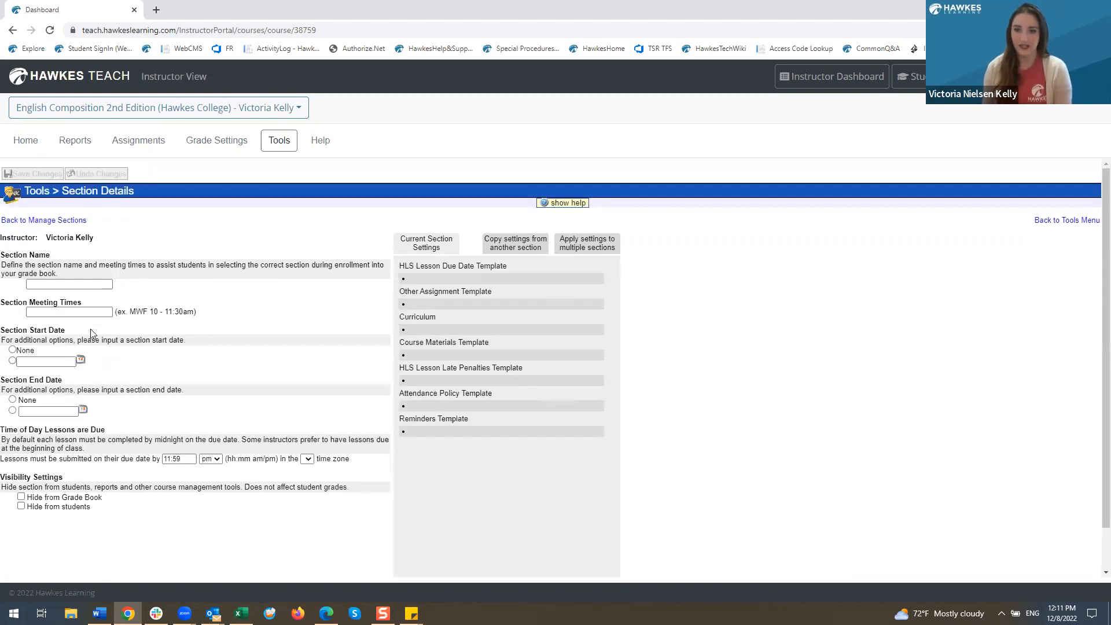
pyautogui.scroll(-1, 91, 334)
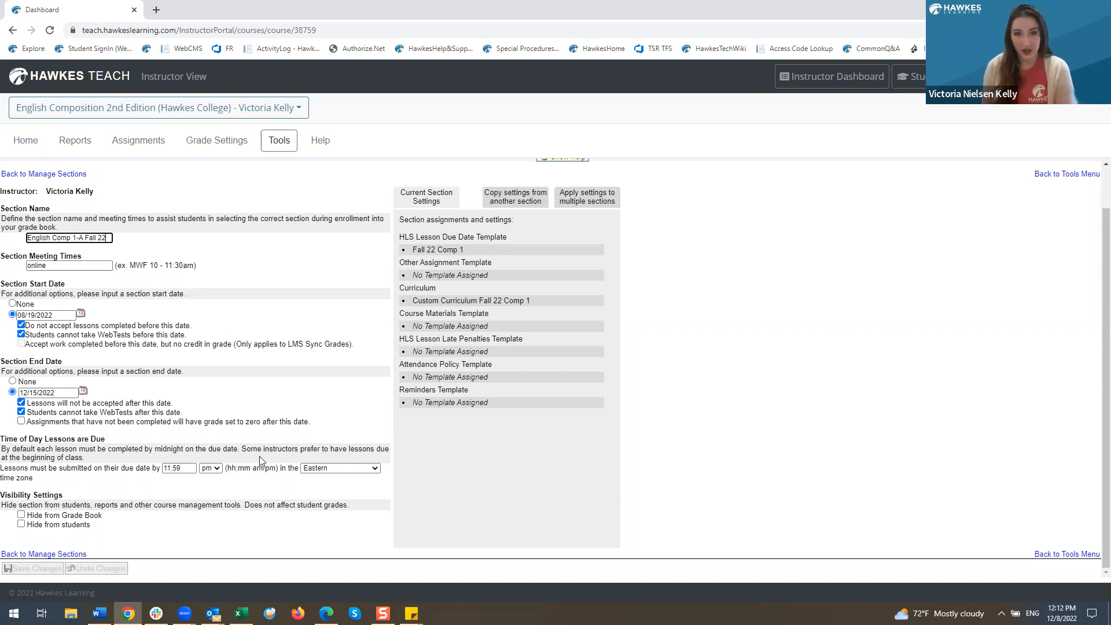
pyautogui.click(67, 176)
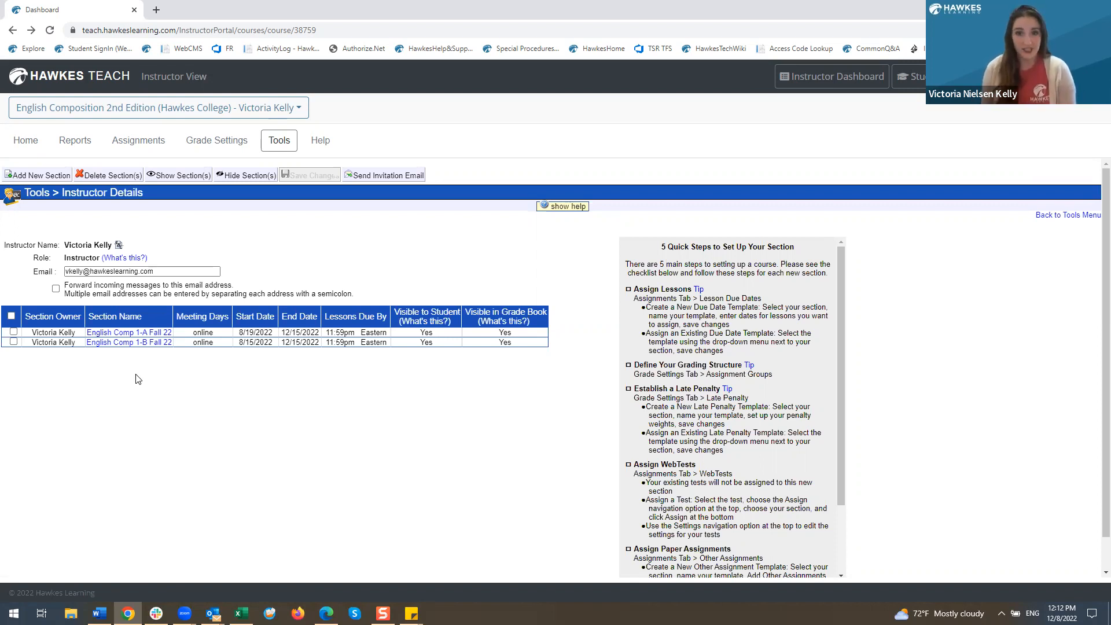
# Start a new section that copies the assignments, settings and basic settings of English Comp 1-A Fall 22.
pyautogui.click(36, 175)
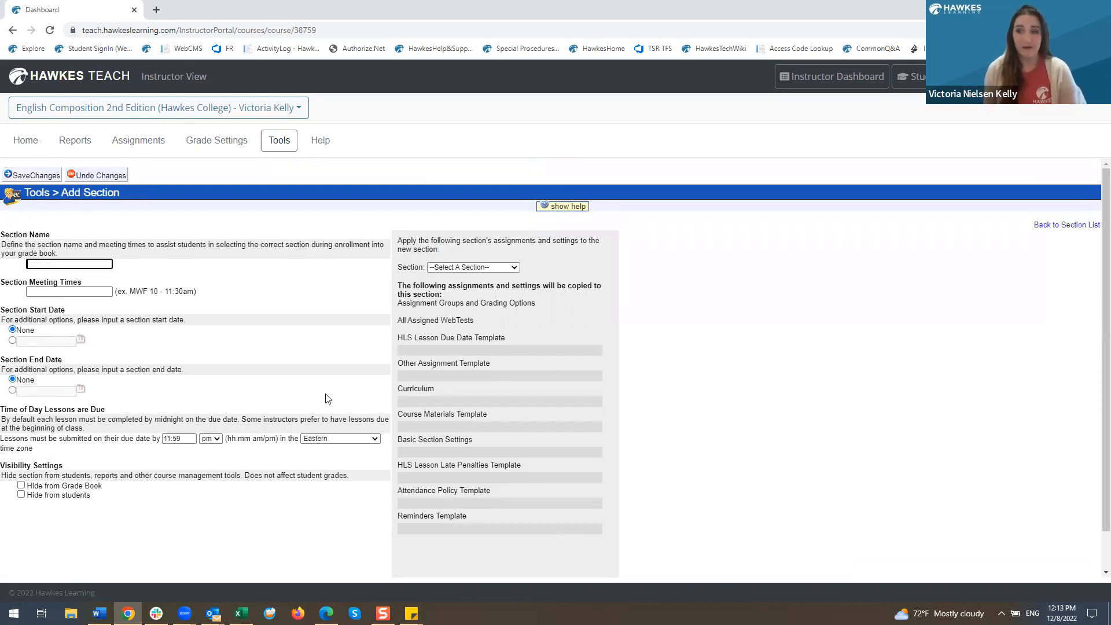
pyautogui.click(500, 268)
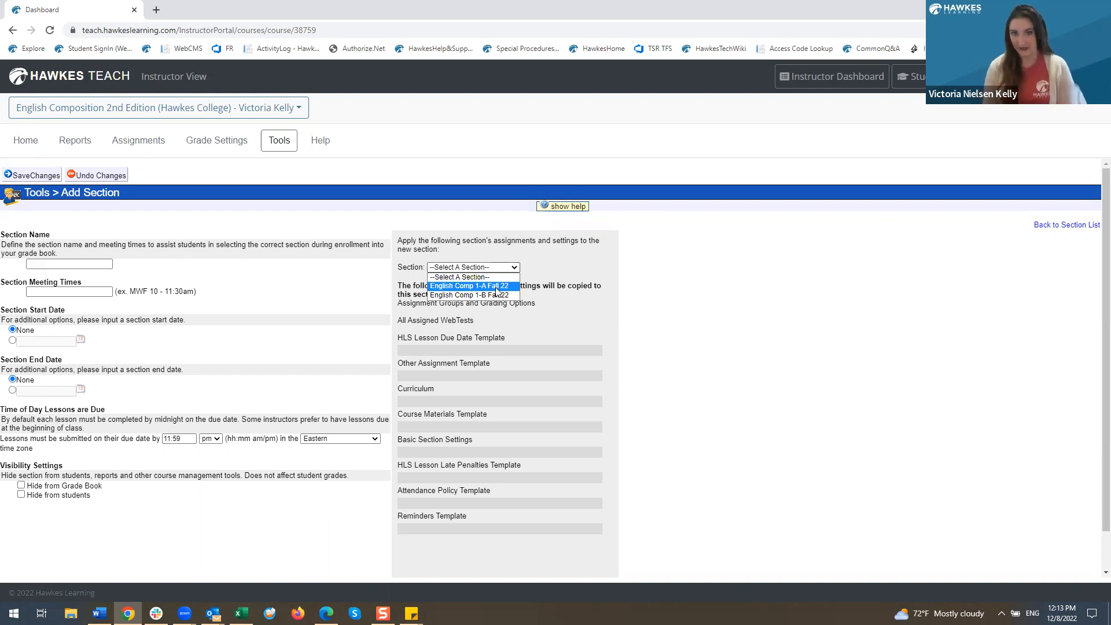
pyautogui.click(496, 287)
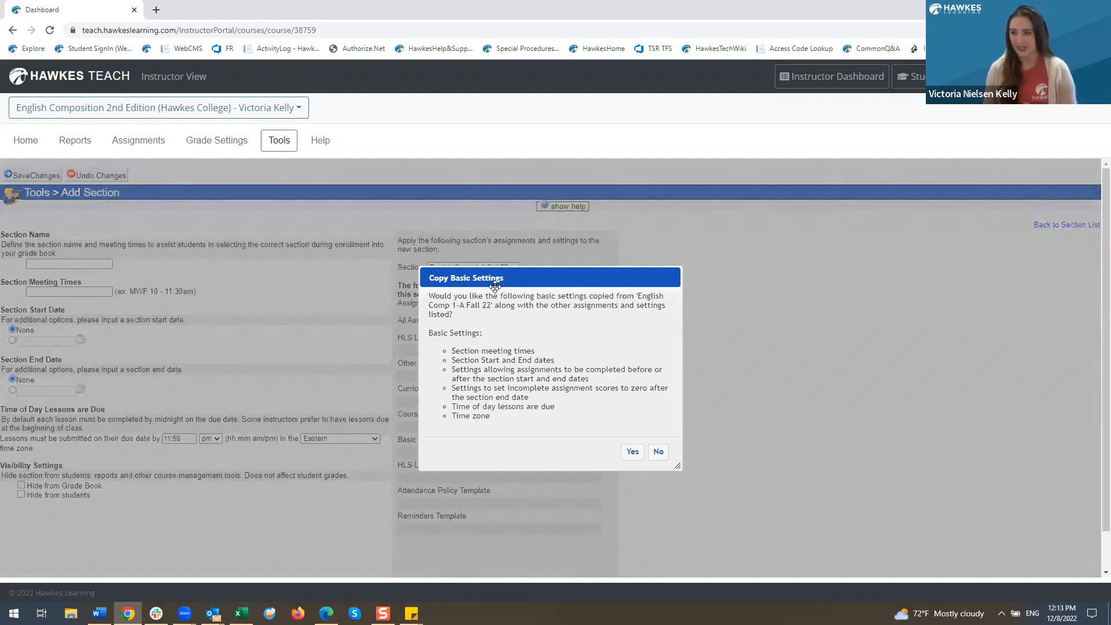
pyautogui.click(633, 452)
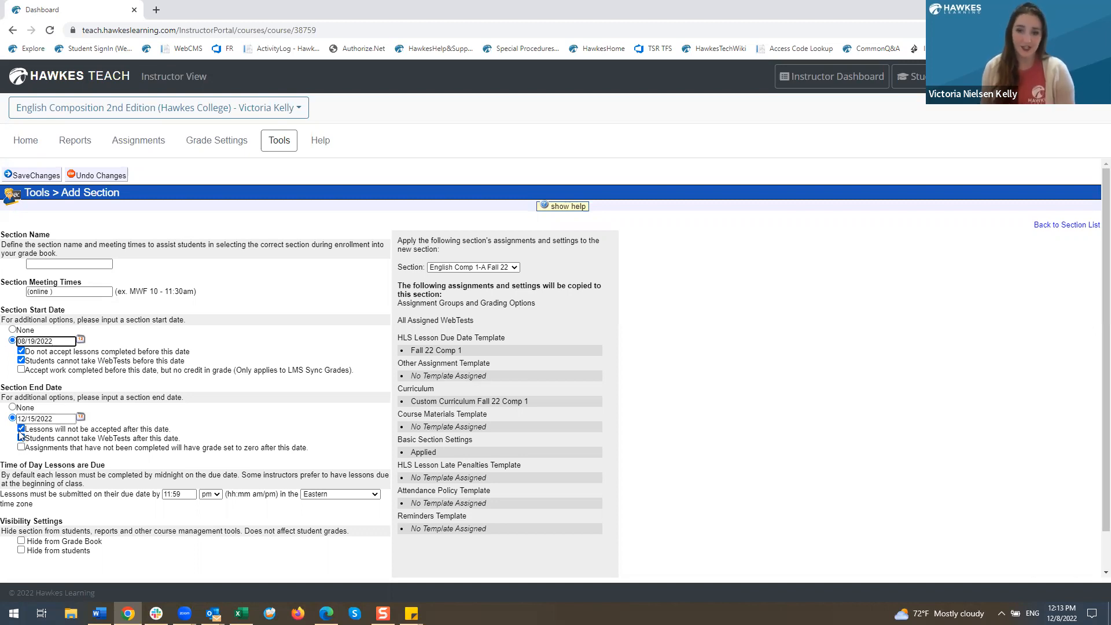
# Name the new section with Fall 2022, the student's last name and the word Incomplete.
pyautogui.click(40, 265)
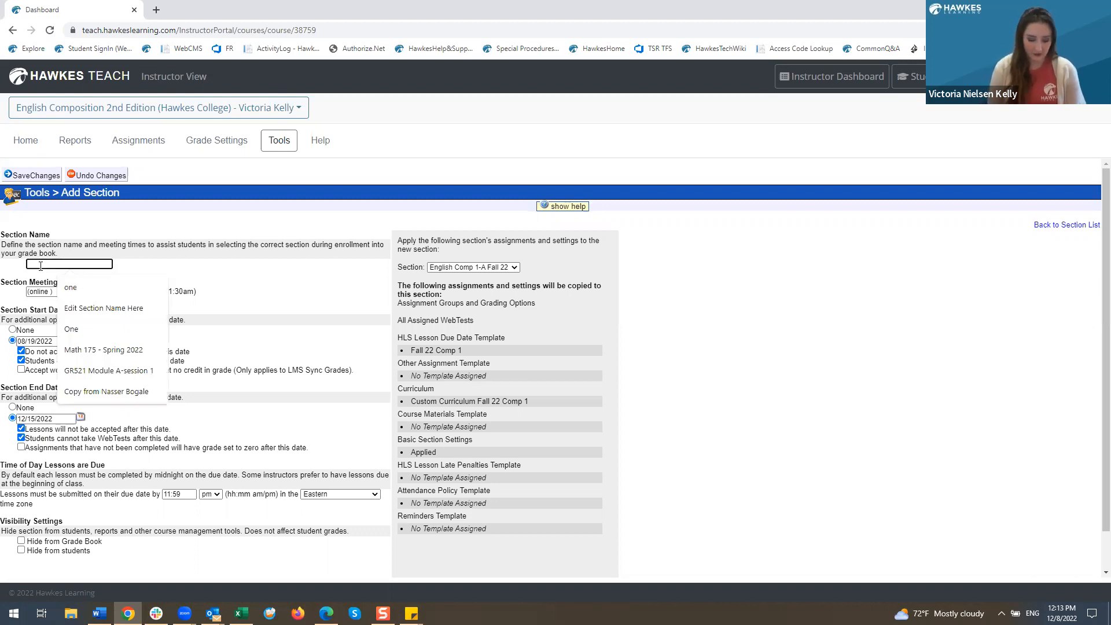
pyautogui.write('Fall 2022')
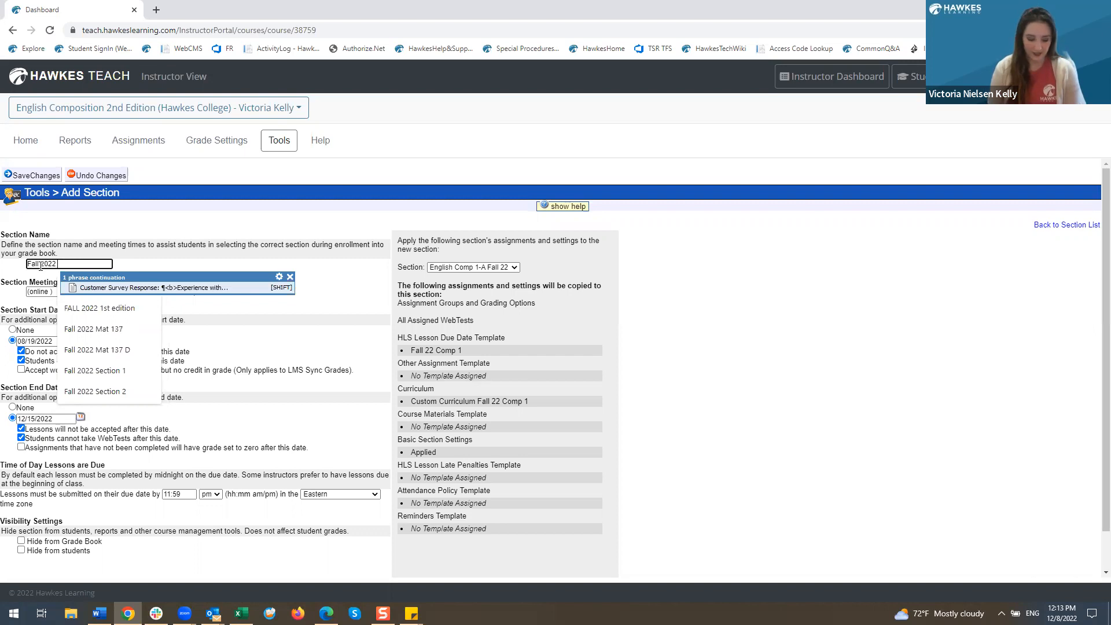
pyautogui.write(' Smith')
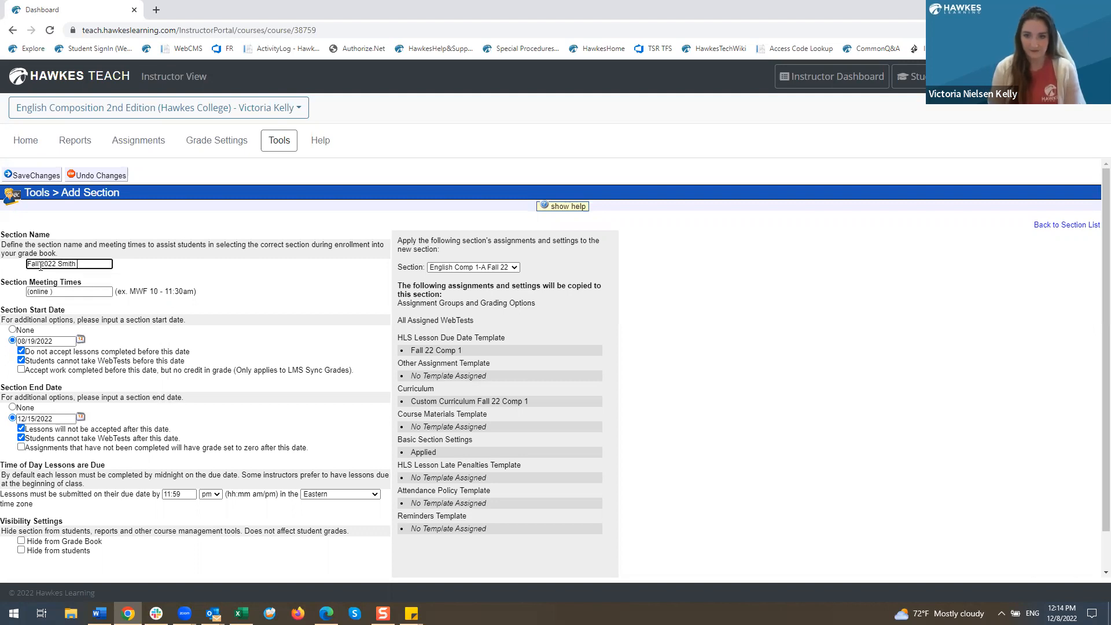
pyautogui.press('BackSpace')
pyautogui.press('BackSpace')
pyautogui.press('BackSpace')
pyautogui.press('BackSpace')
pyautogui.press('BackSpace')
pyautogui.write('Nielsen')
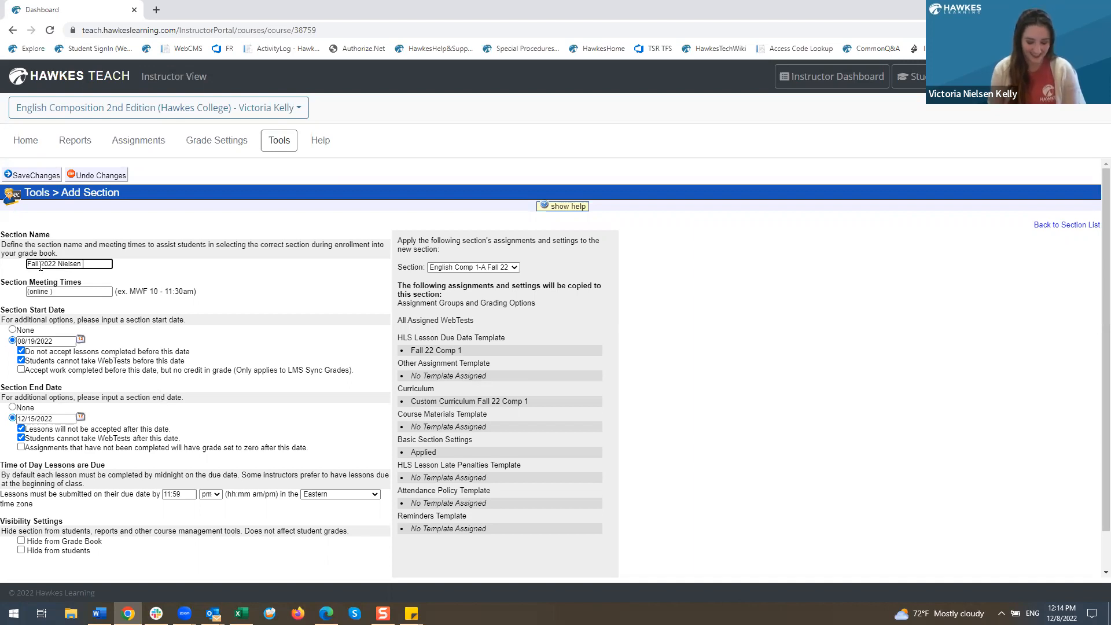
pyautogui.write('Fa')
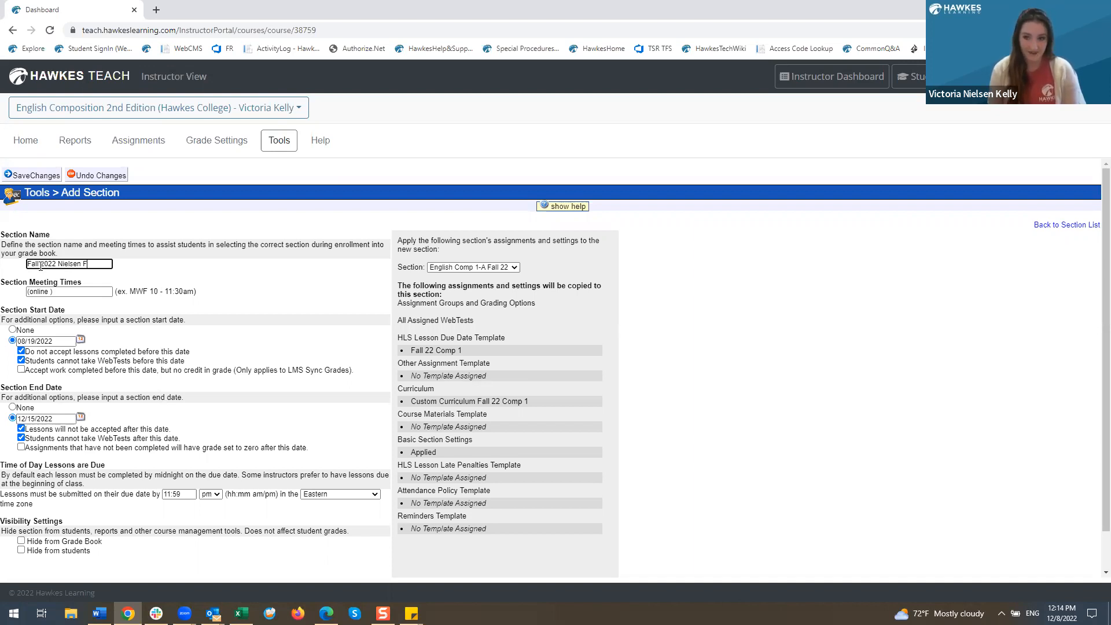
pyautogui.press('BackSpace')
pyautogui.press('BackSpace')
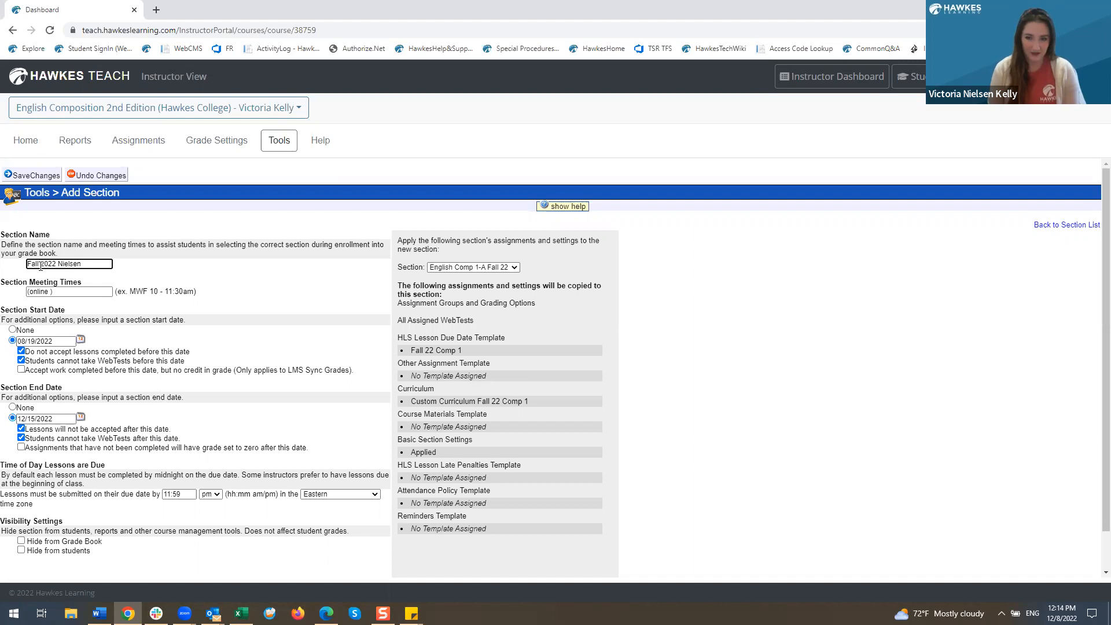
pyautogui.write('Incomplete')
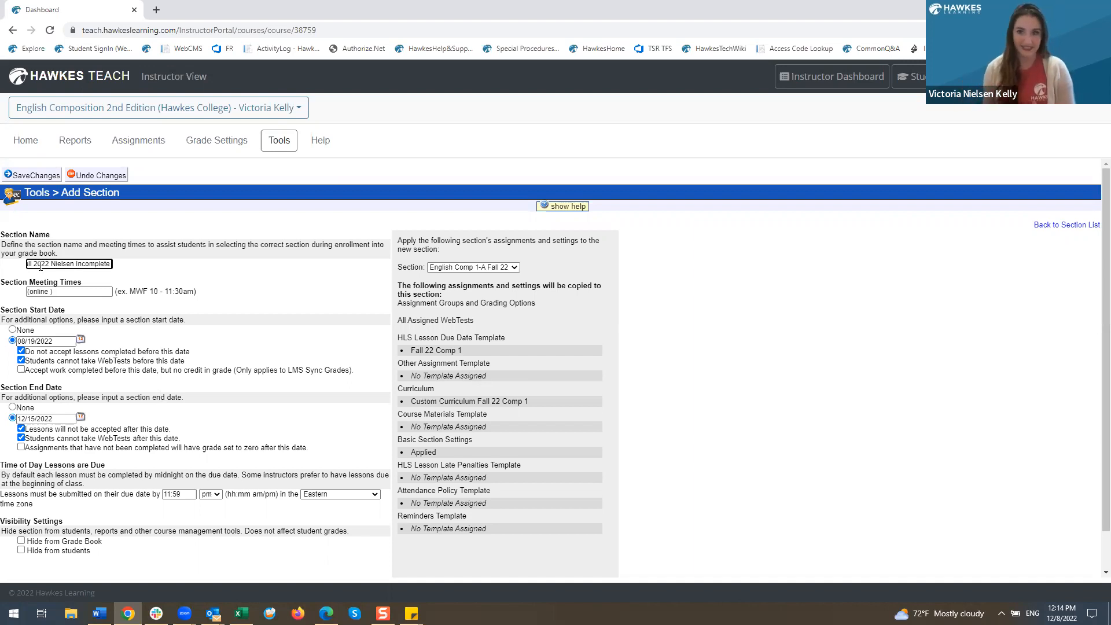
# Set the section end date to 01/19/2023, allow lessons and WebTests after that date, and save the new section.
pyautogui.click(57, 419)
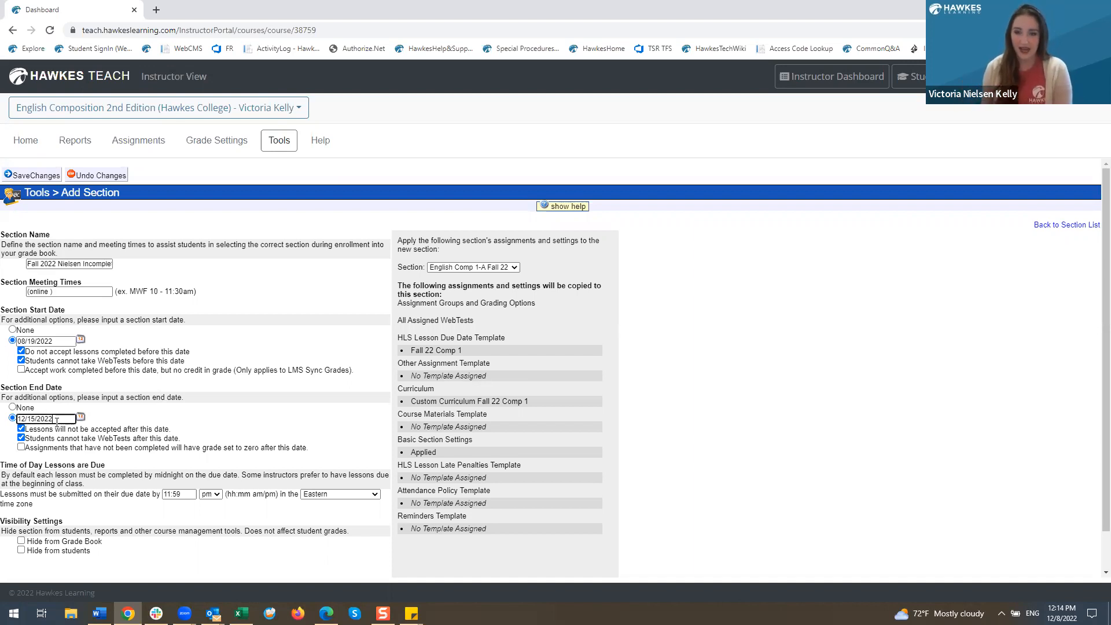
pyautogui.click(81, 417)
pyautogui.click(115, 434)
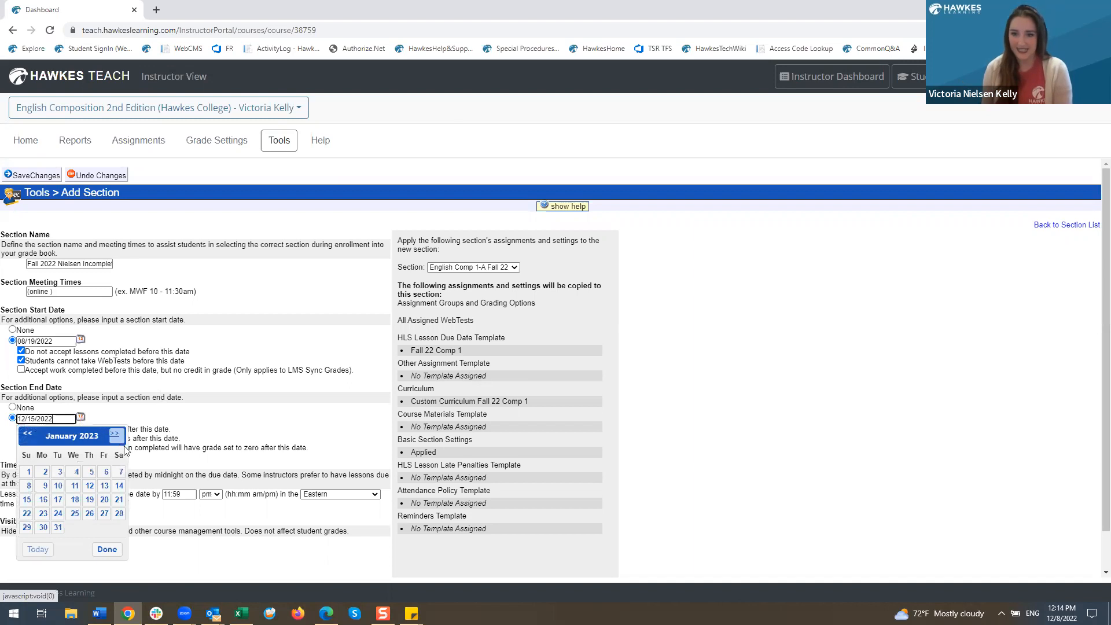
pyautogui.click(89, 499)
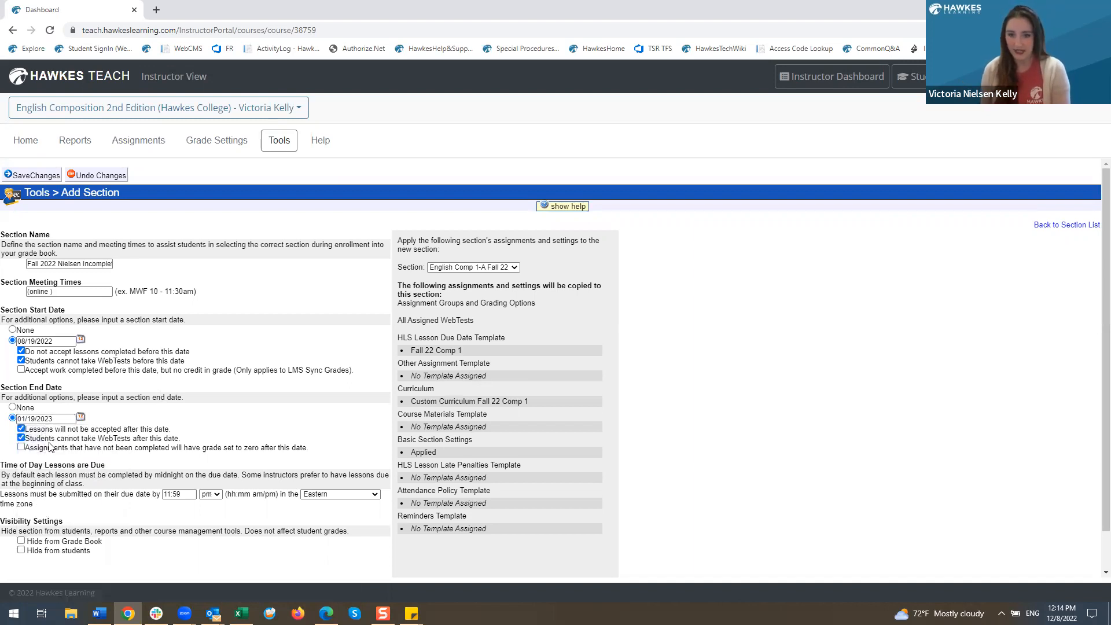
pyautogui.click(21, 429)
pyautogui.click(21, 439)
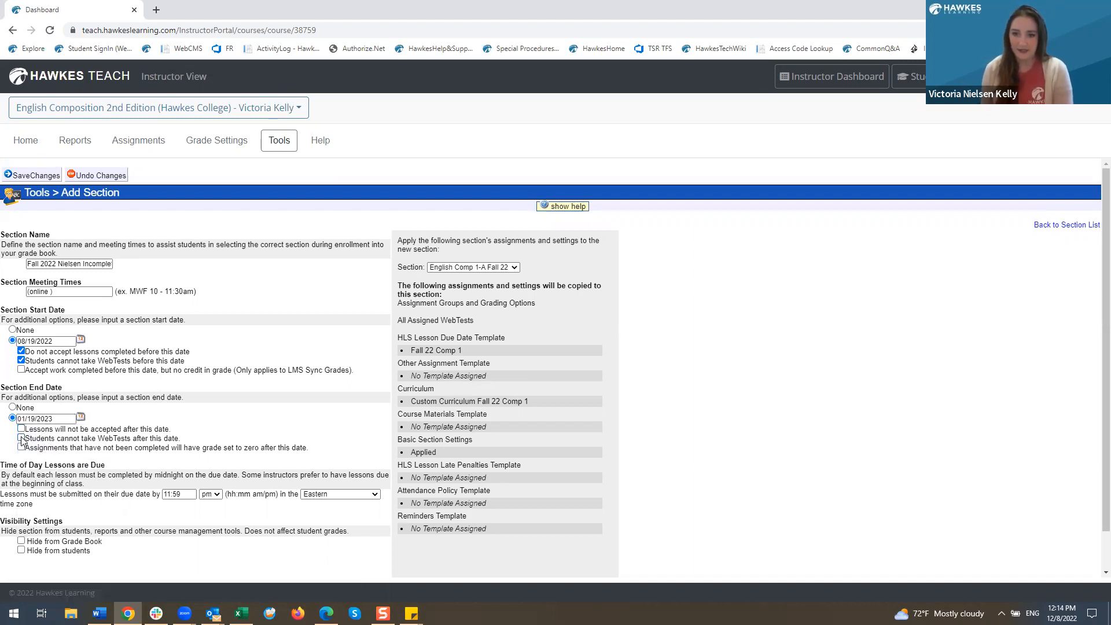
pyautogui.click(51, 177)
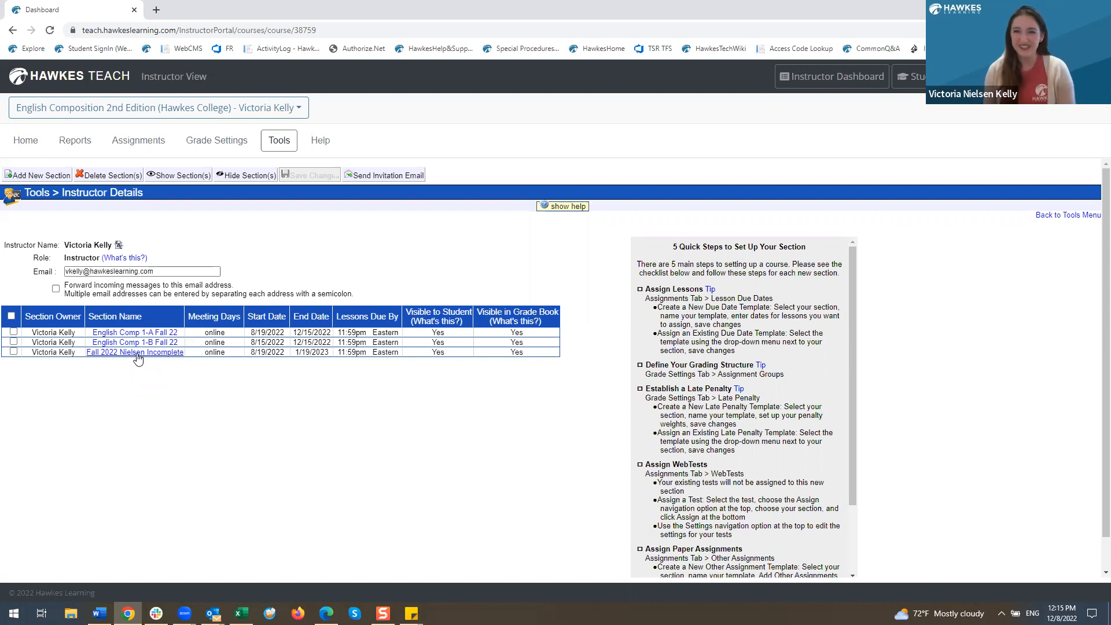
# Examine the assignment scores of the student with the incomplete in English Comp 1-A Fall 22, using the score editor by student.
pyautogui.click(118, 149)
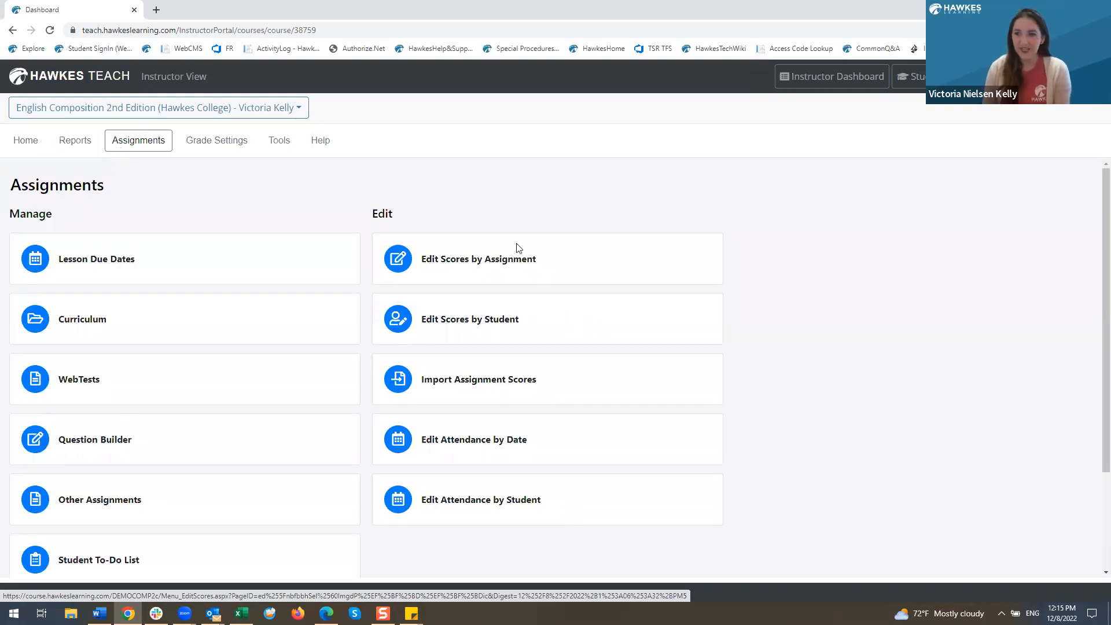
pyautogui.click(555, 315)
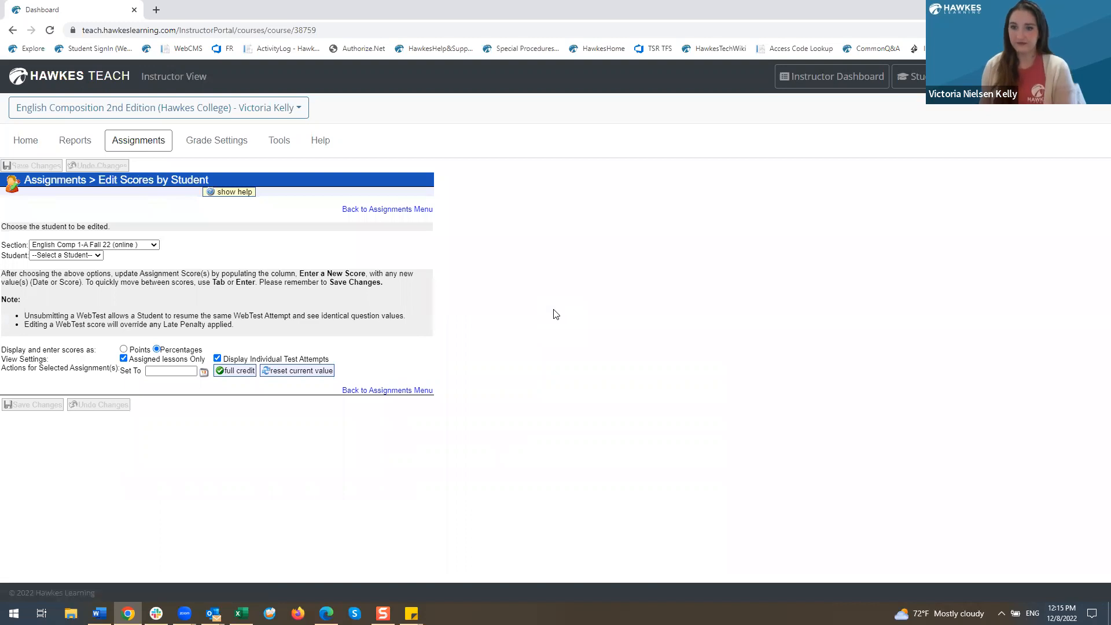
pyautogui.click(78, 256)
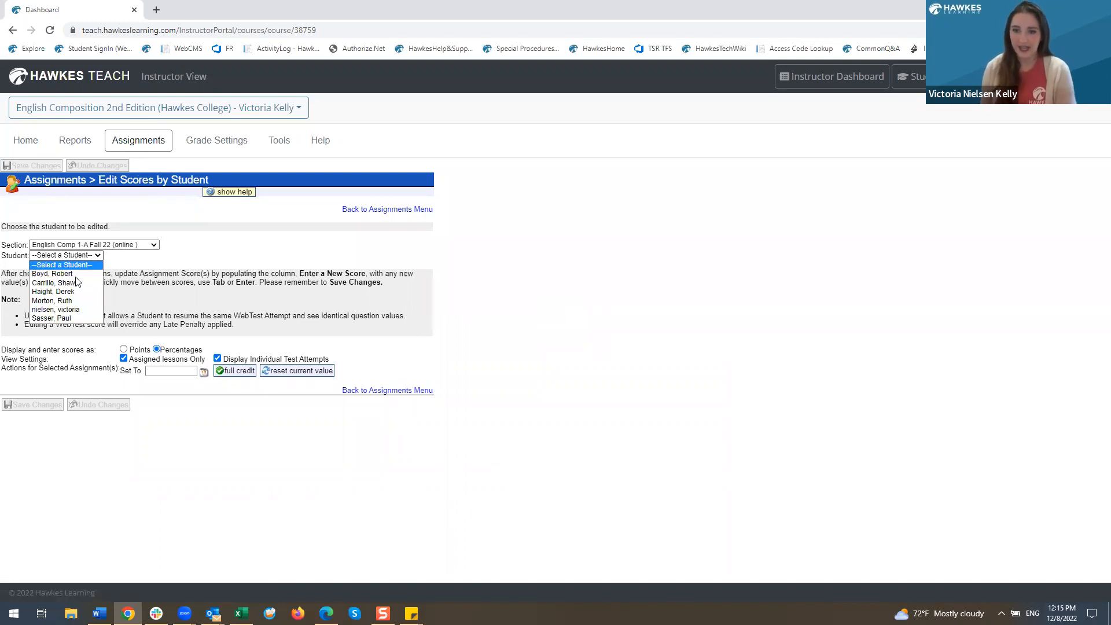
pyautogui.click(74, 310)
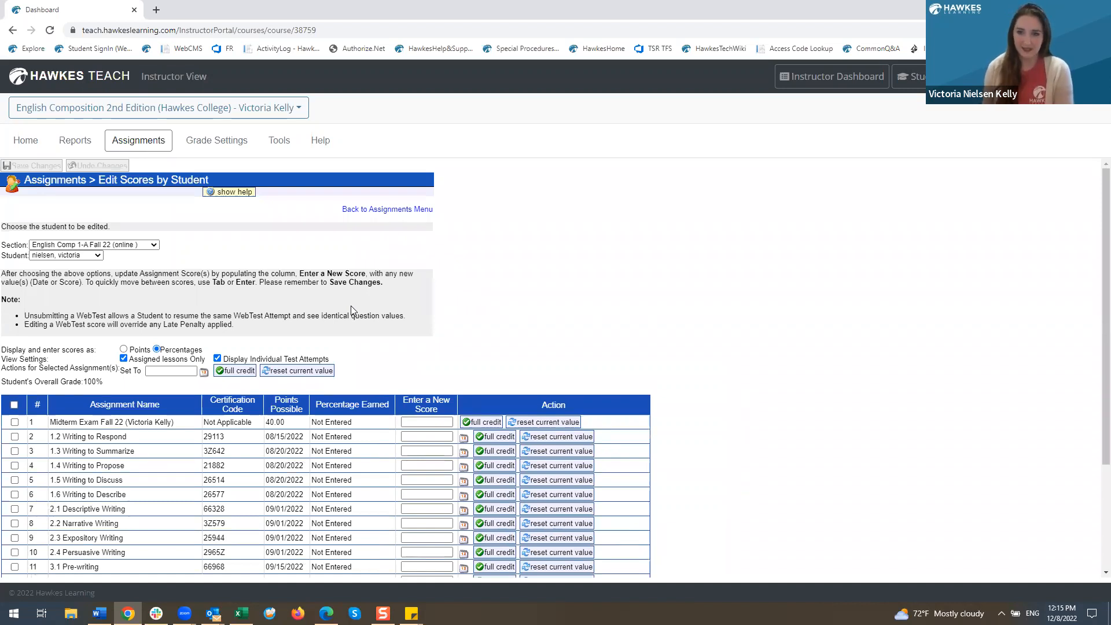
pyautogui.scroll(-1, 351, 312)
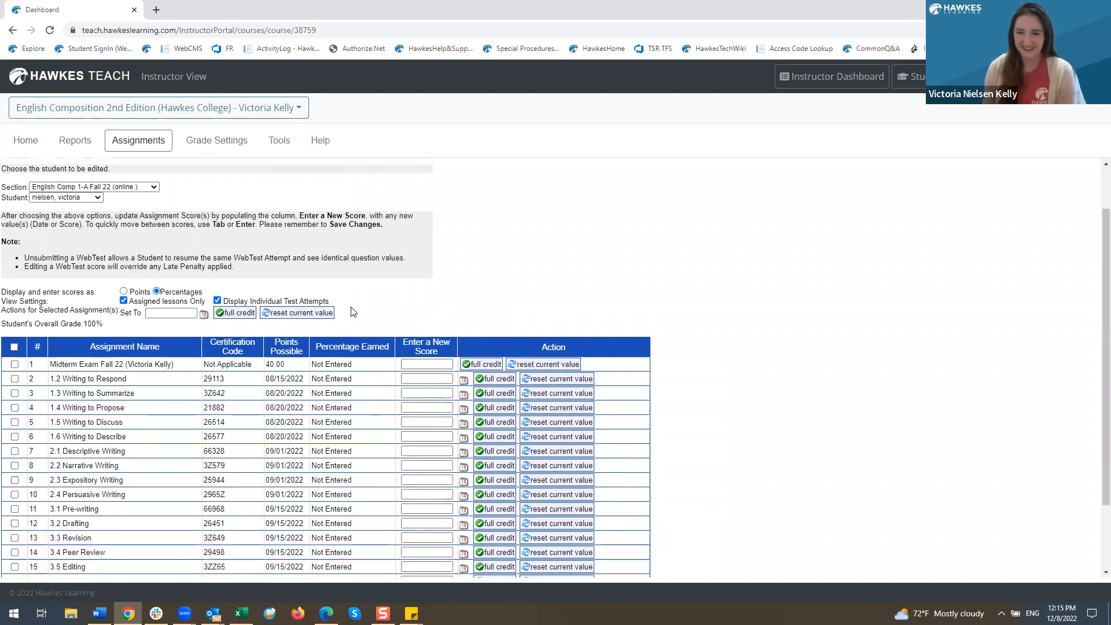
pyautogui.scroll(-1, 353, 313)
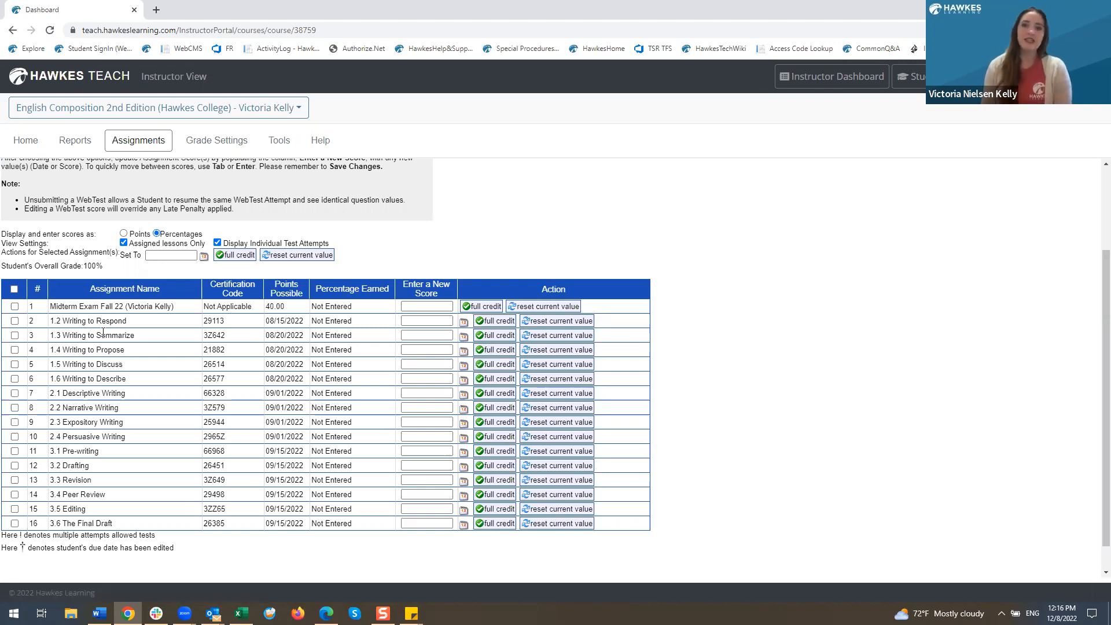
# Add the student with the incomplete to the individual student settings of the Midterm Exam Fall 22 WebTest.
pyautogui.click(127, 144)
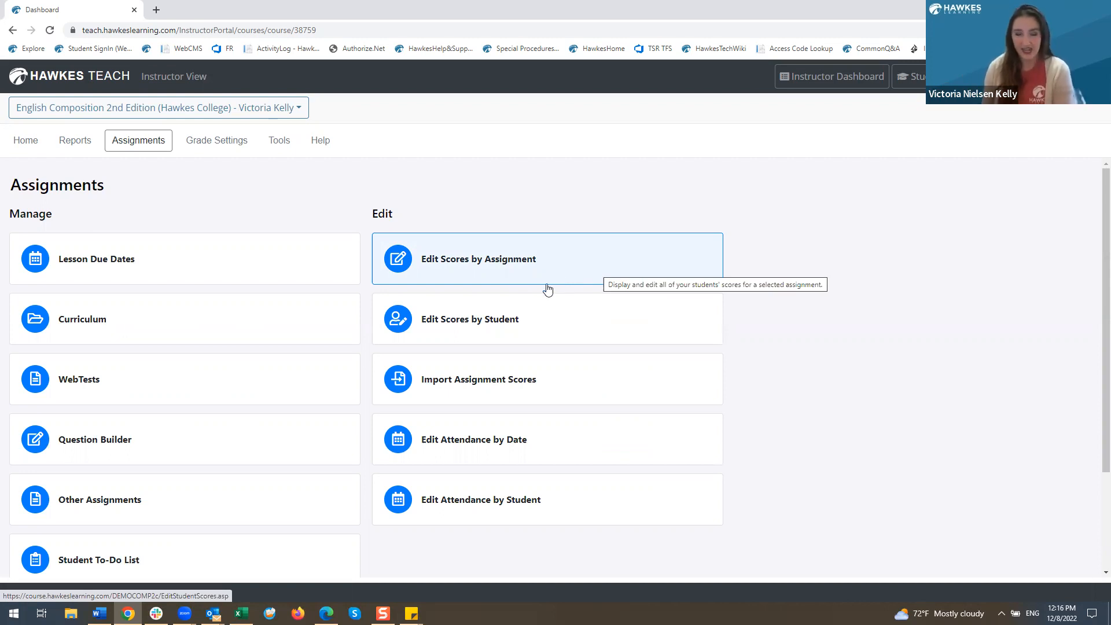
pyautogui.click(78, 382)
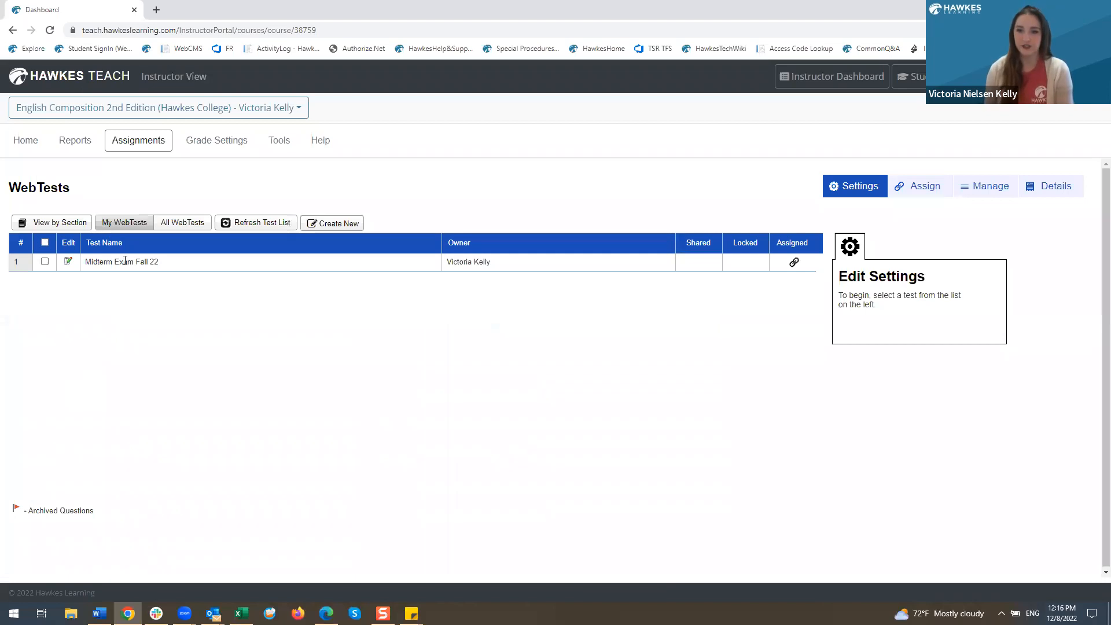
pyautogui.click(126, 260)
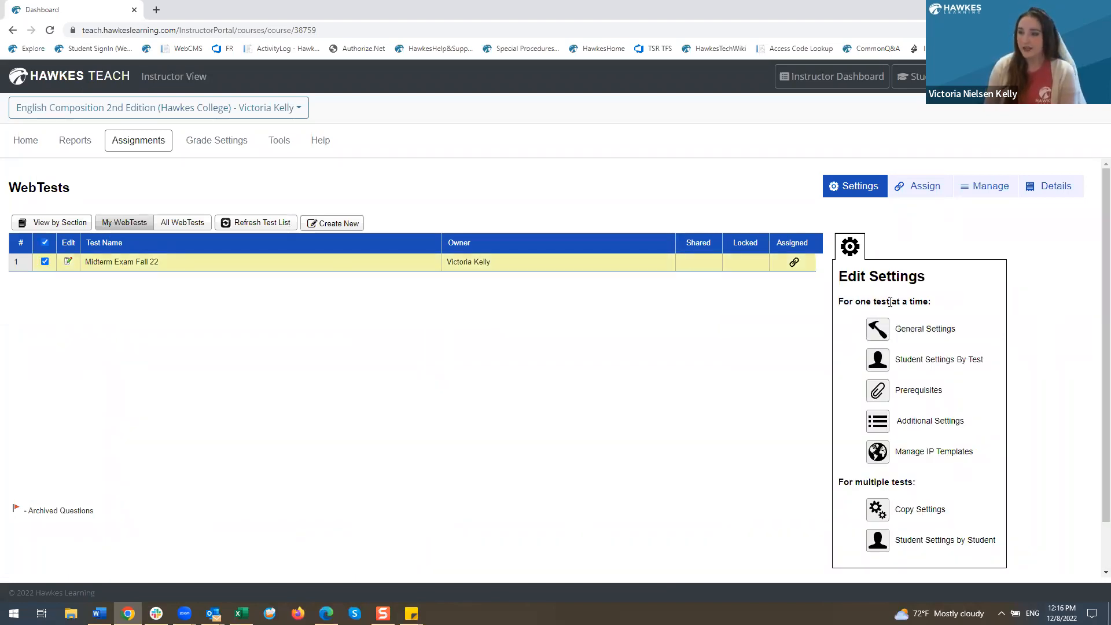
pyautogui.click(917, 360)
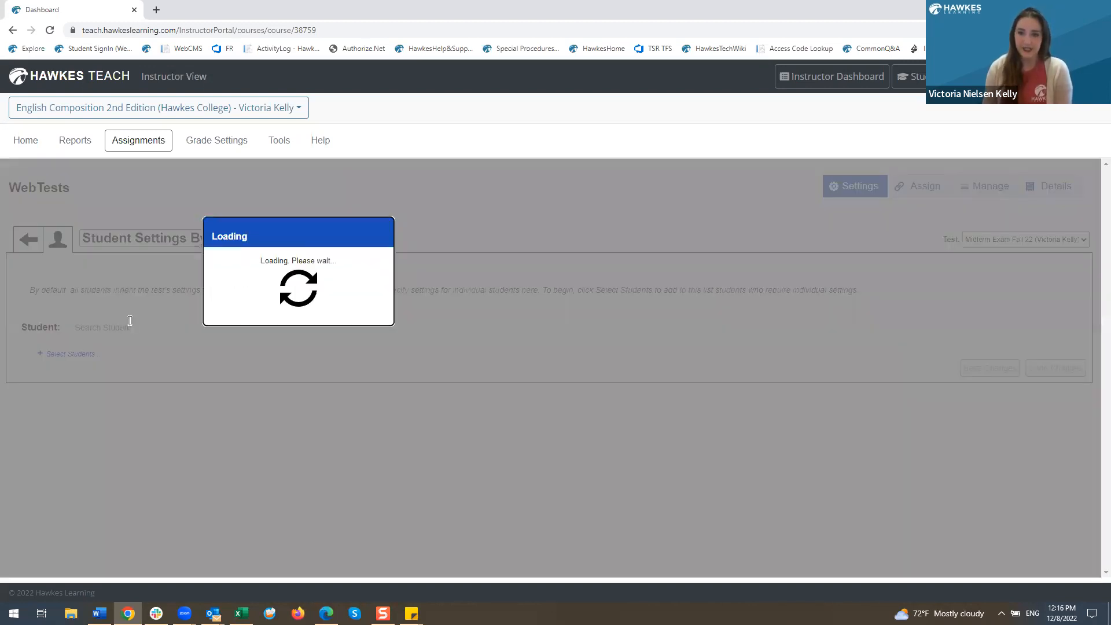
pyautogui.click(127, 325)
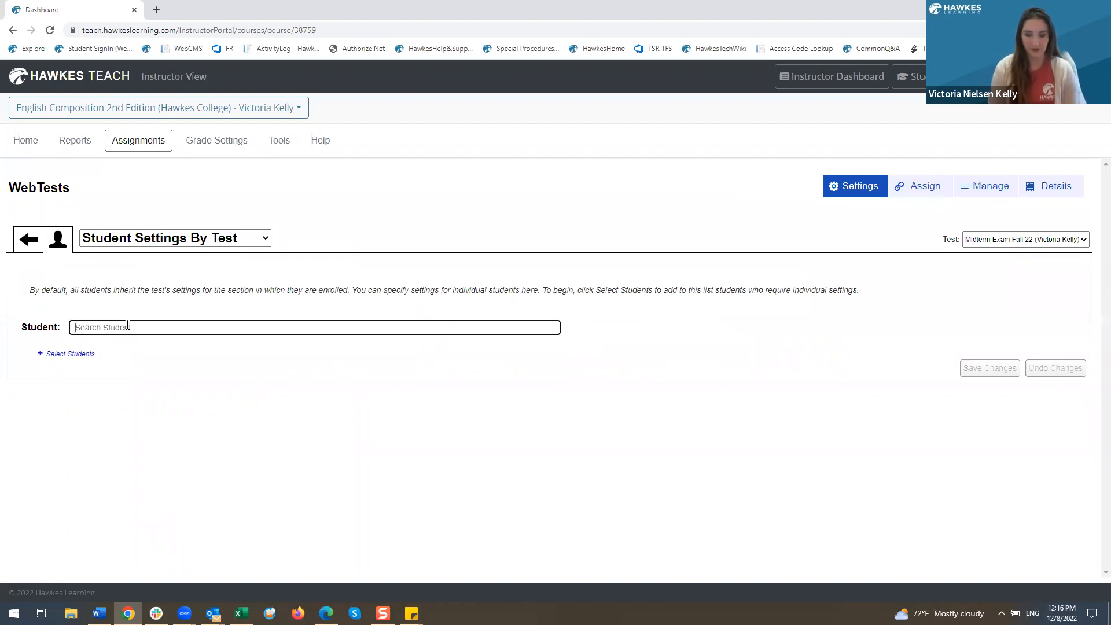
pyautogui.write('niel')
pyautogui.click(163, 384)
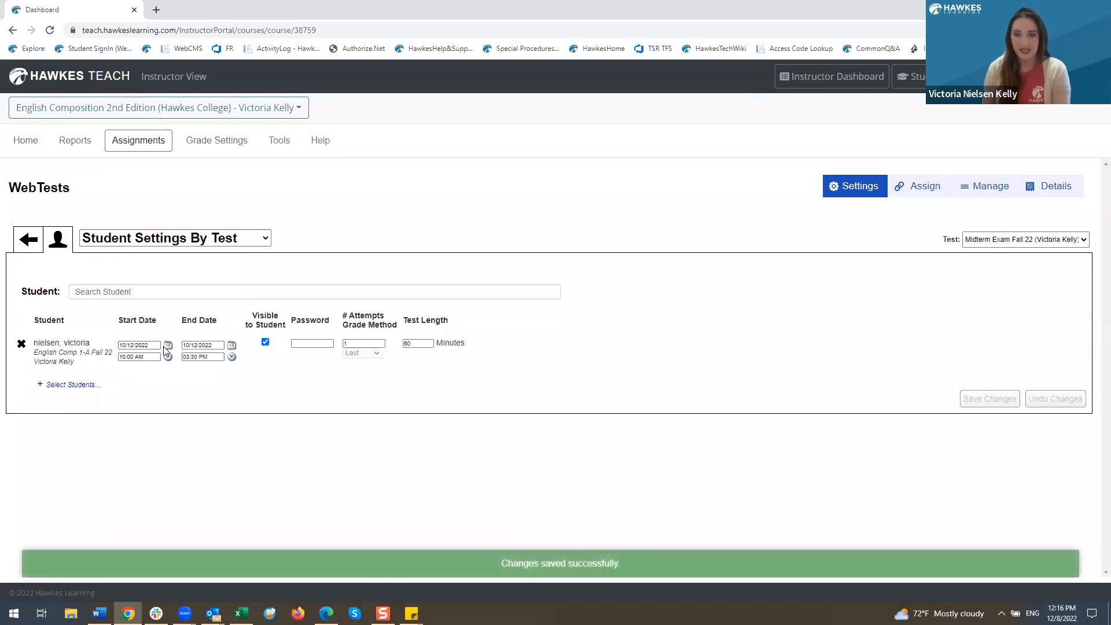
# Change the student's individual Midterm Exam Fall 22 start and end dates to 10/26/2022.
pyautogui.click(167, 346)
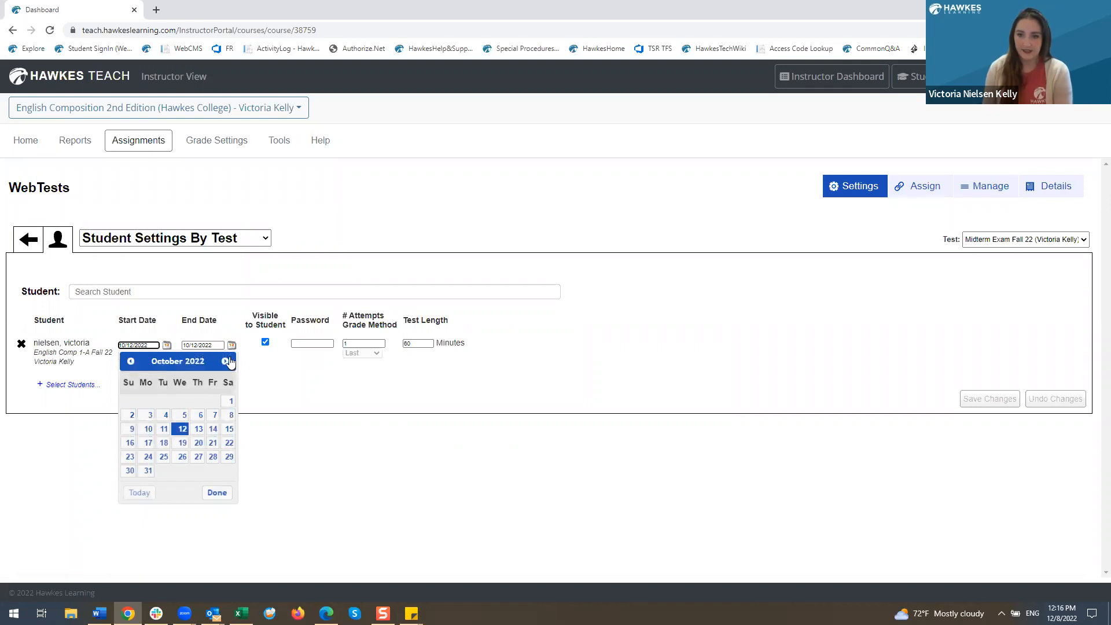
pyautogui.click(182, 457)
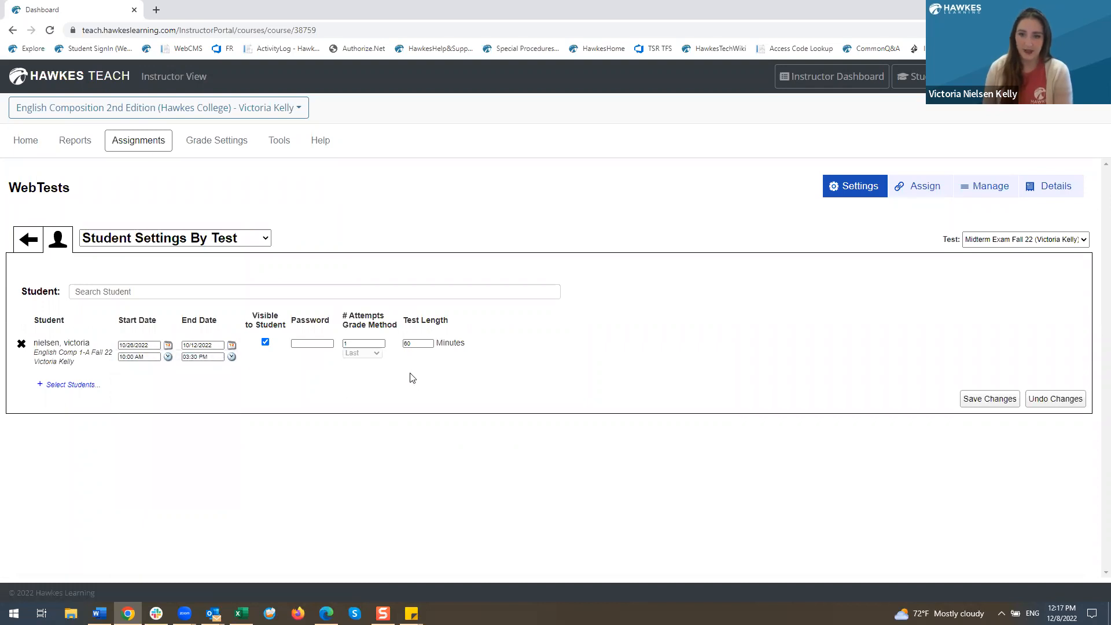
pyautogui.click(231, 346)
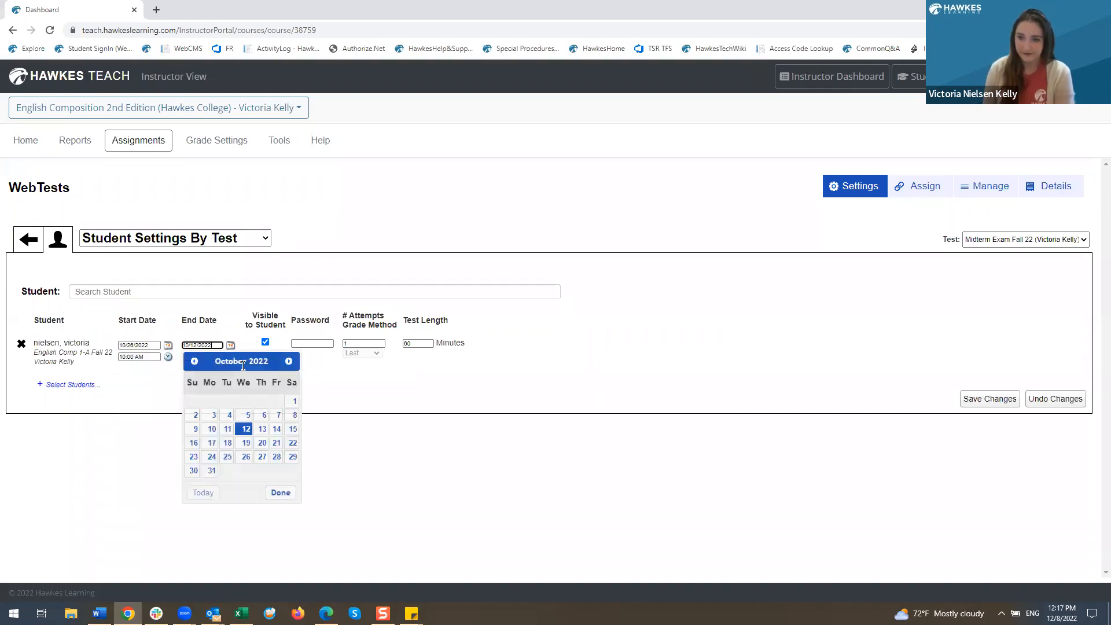
pyautogui.click(245, 458)
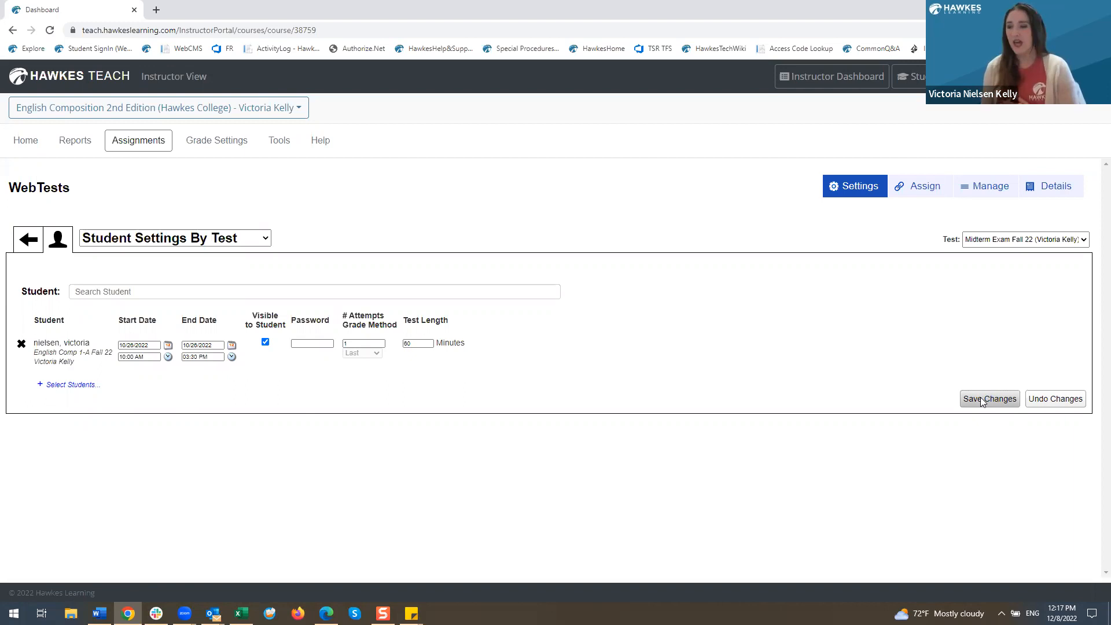
pyautogui.click(409, 342)
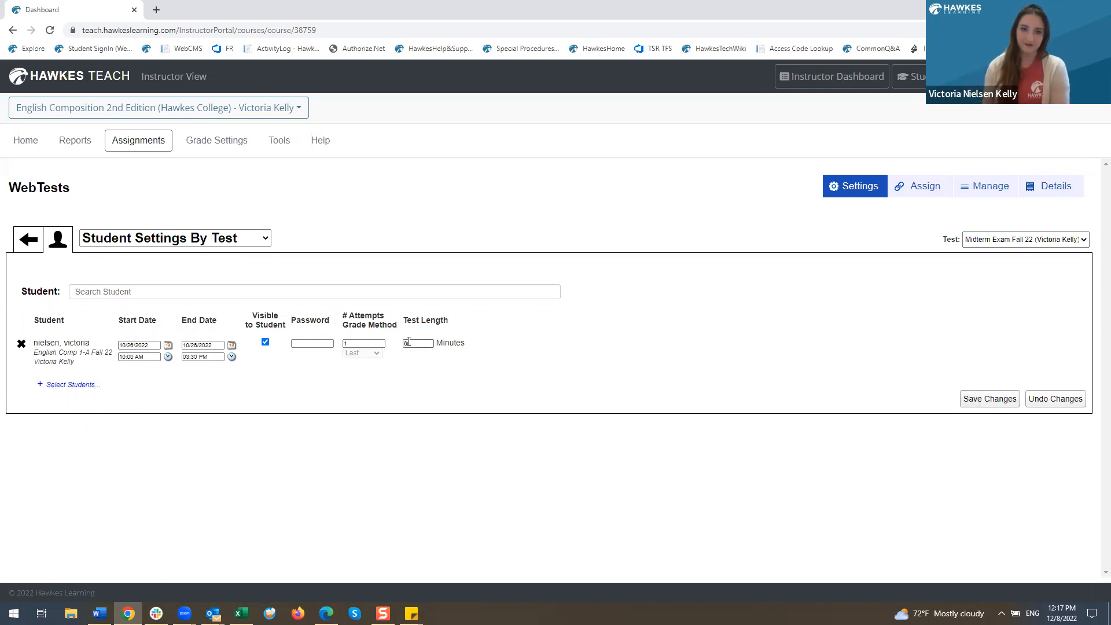
# Start a new section named English Comp 1 - A Spring 23 with online as its meeting times.
pyautogui.click(279, 142)
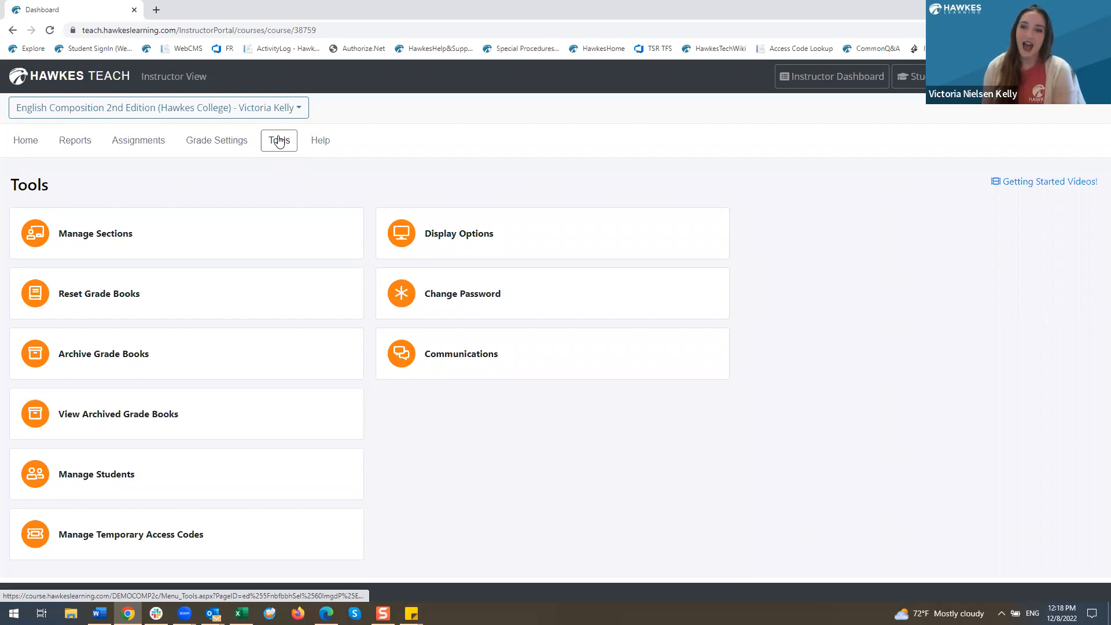
pyautogui.click(161, 232)
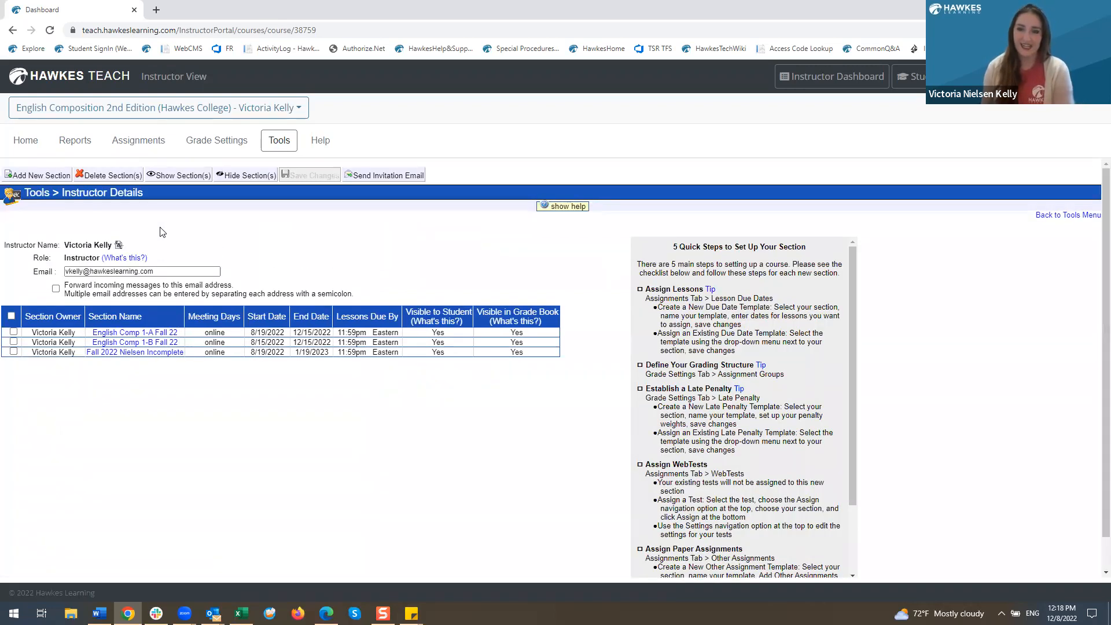
pyautogui.click(42, 176)
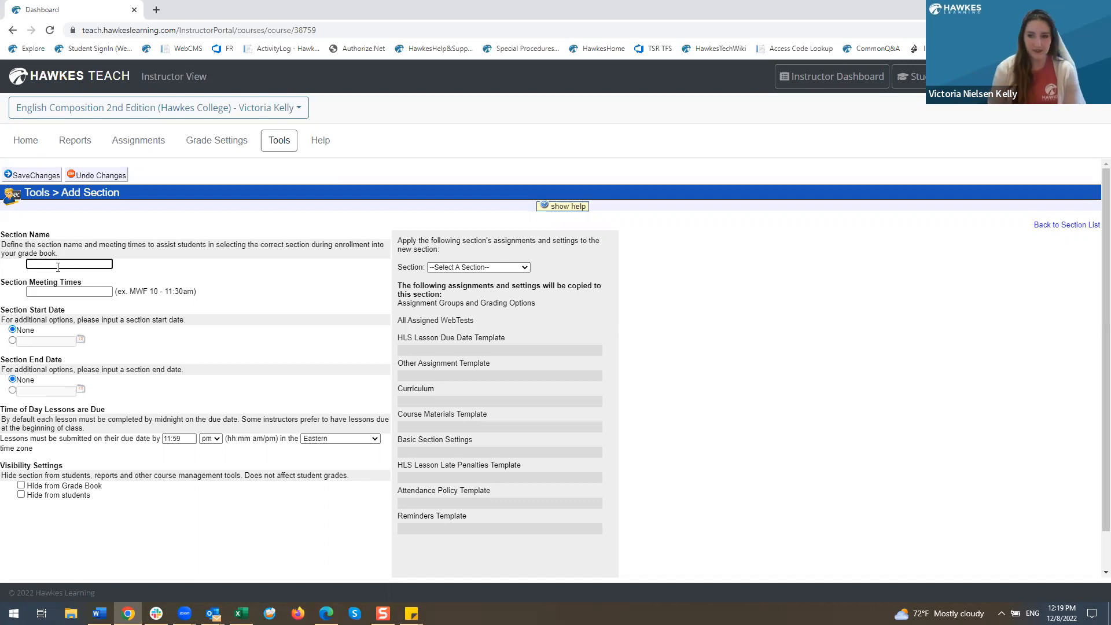
pyautogui.write('English Comp 1 - A S')
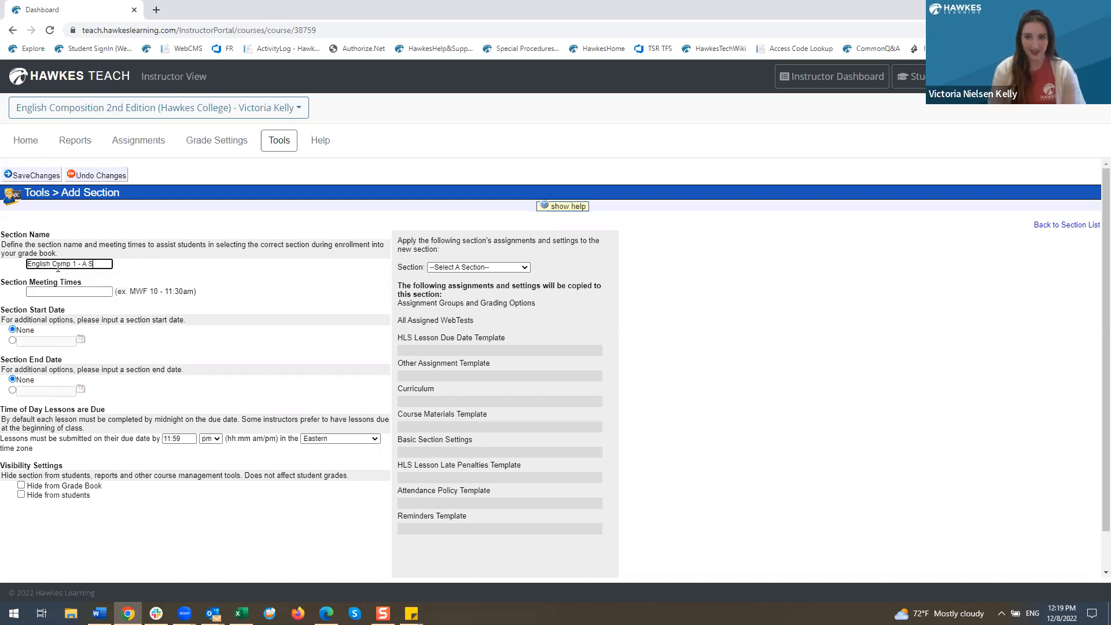
pyautogui.write('pring 23')
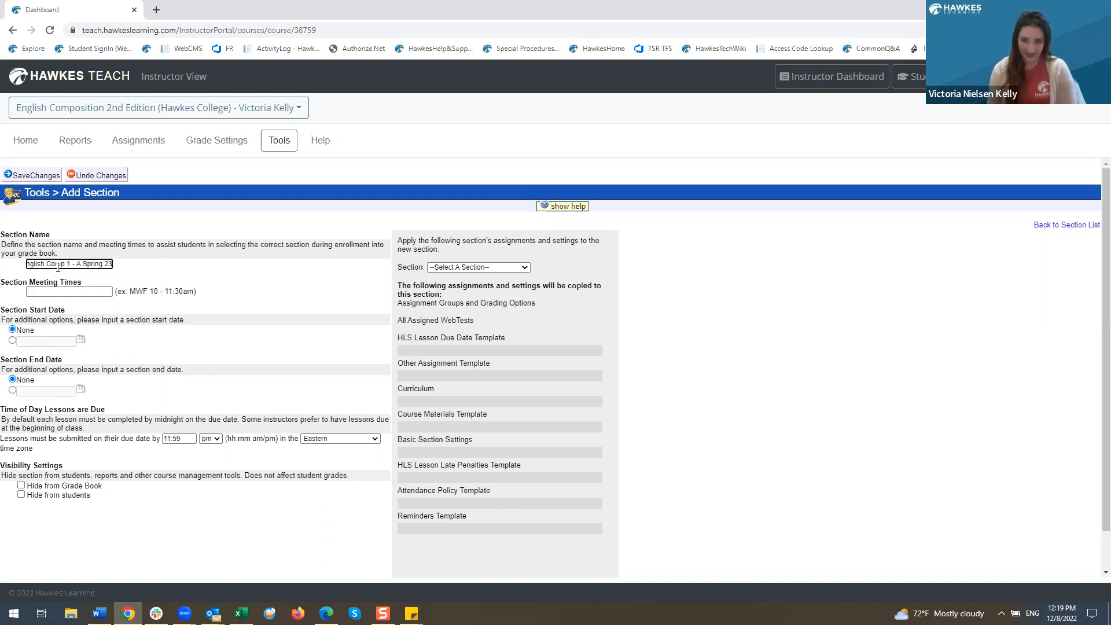
pyautogui.click(182, 289)
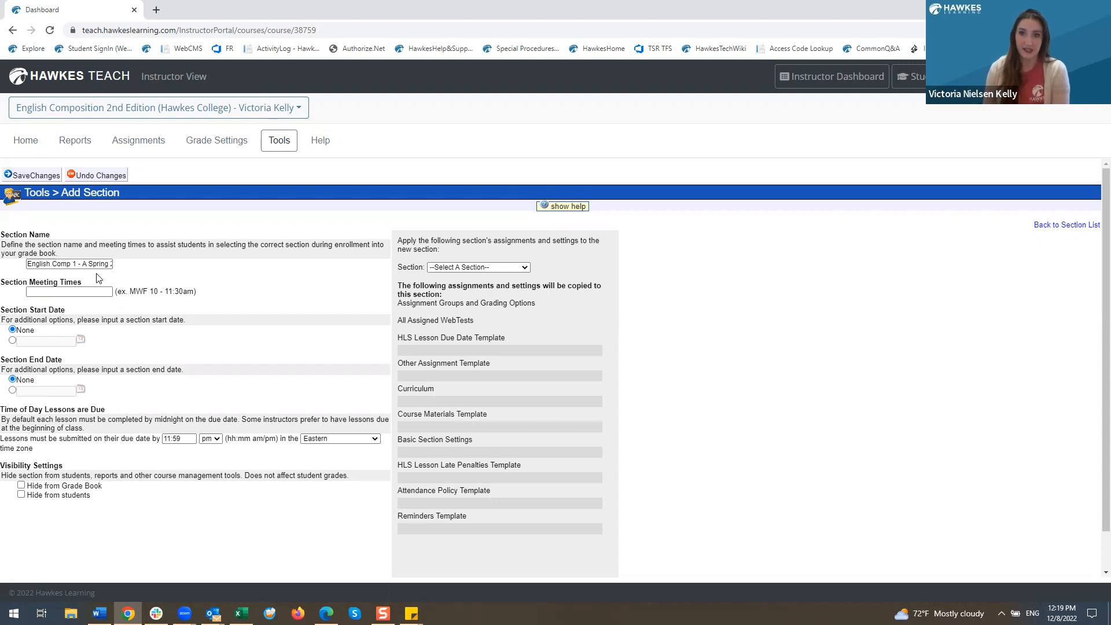
pyautogui.click(87, 292)
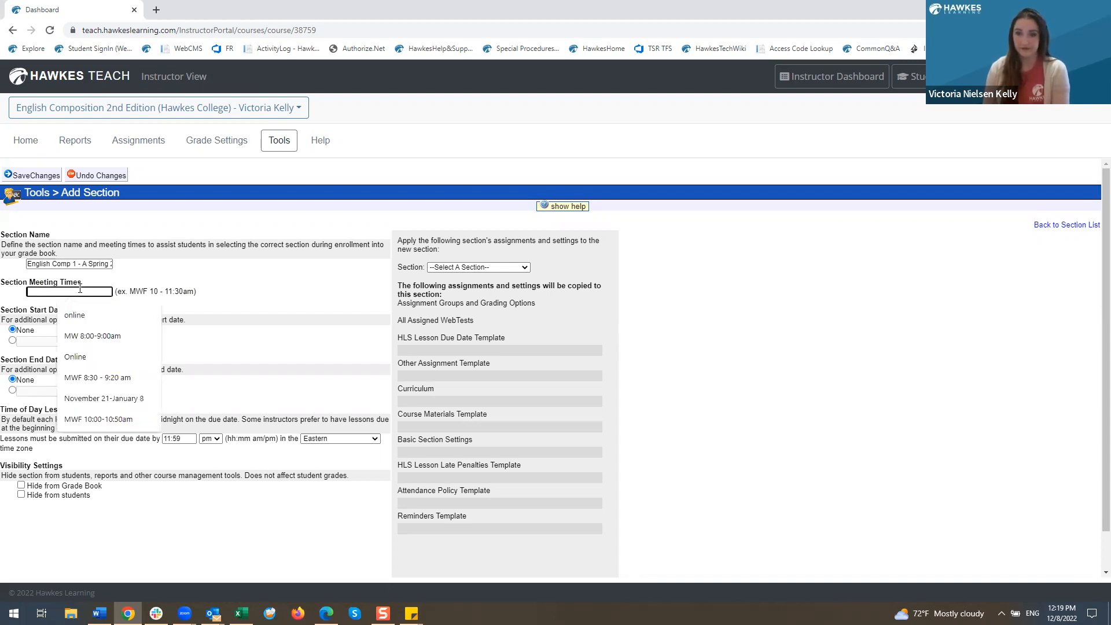
pyautogui.click(115, 310)
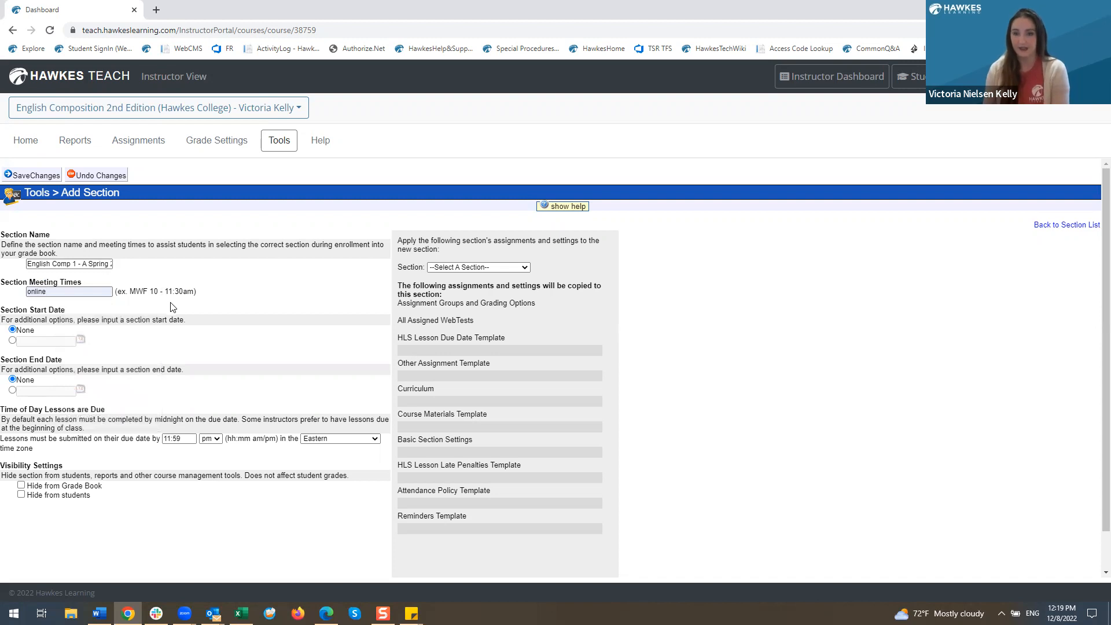
# Set the section start date to 01/16/2023 and block lessons and WebTests from being completed before that date.
pyautogui.click(12, 340)
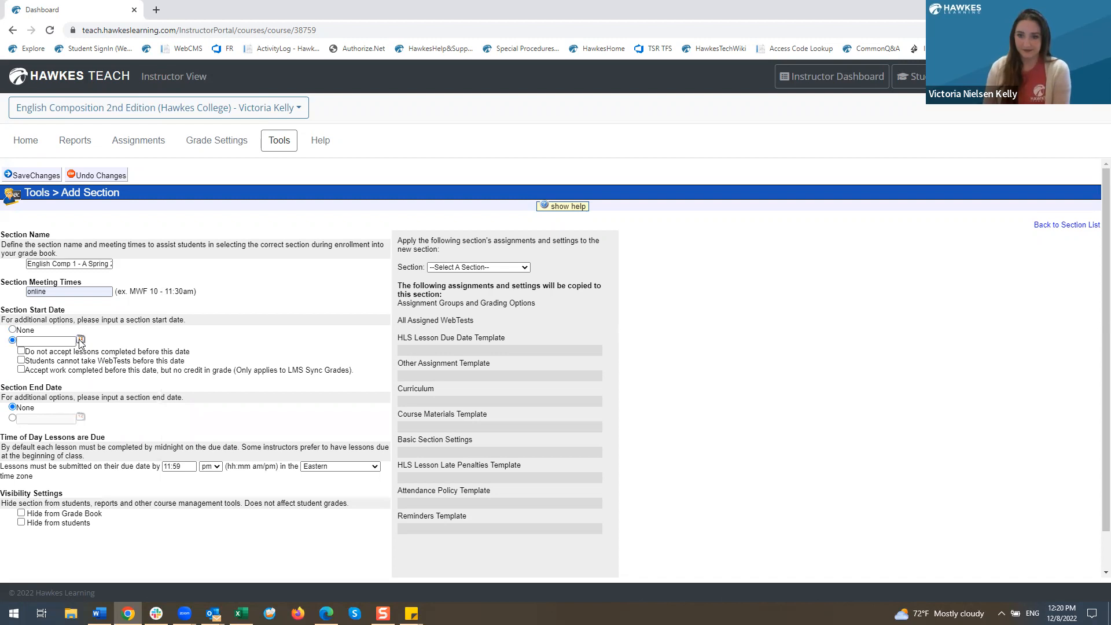
pyautogui.click(81, 339)
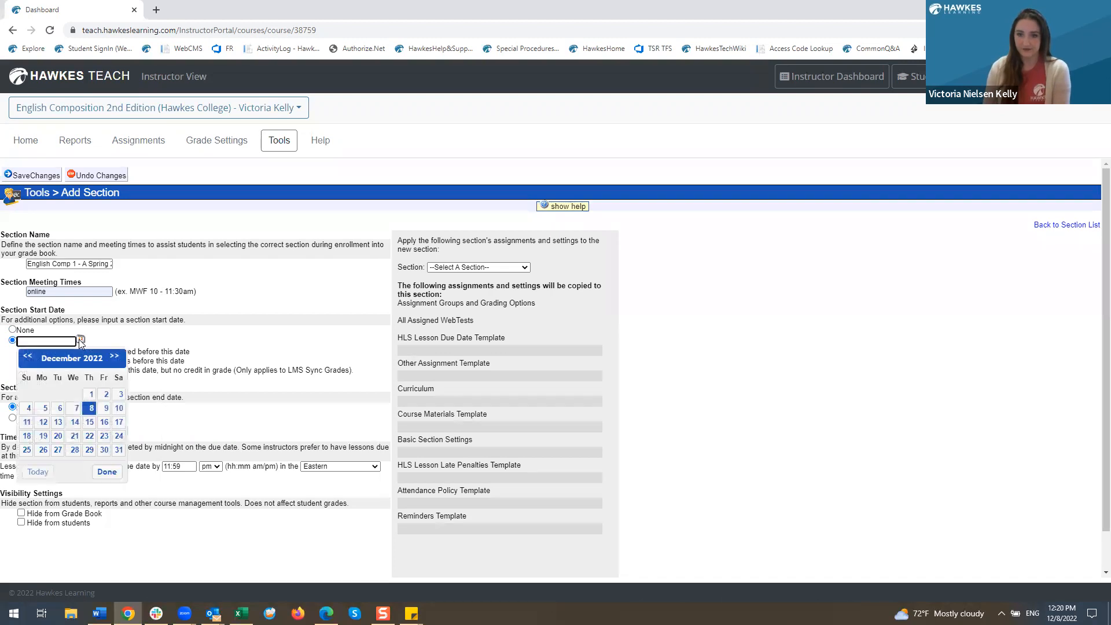
pyautogui.click(117, 359)
pyautogui.click(43, 422)
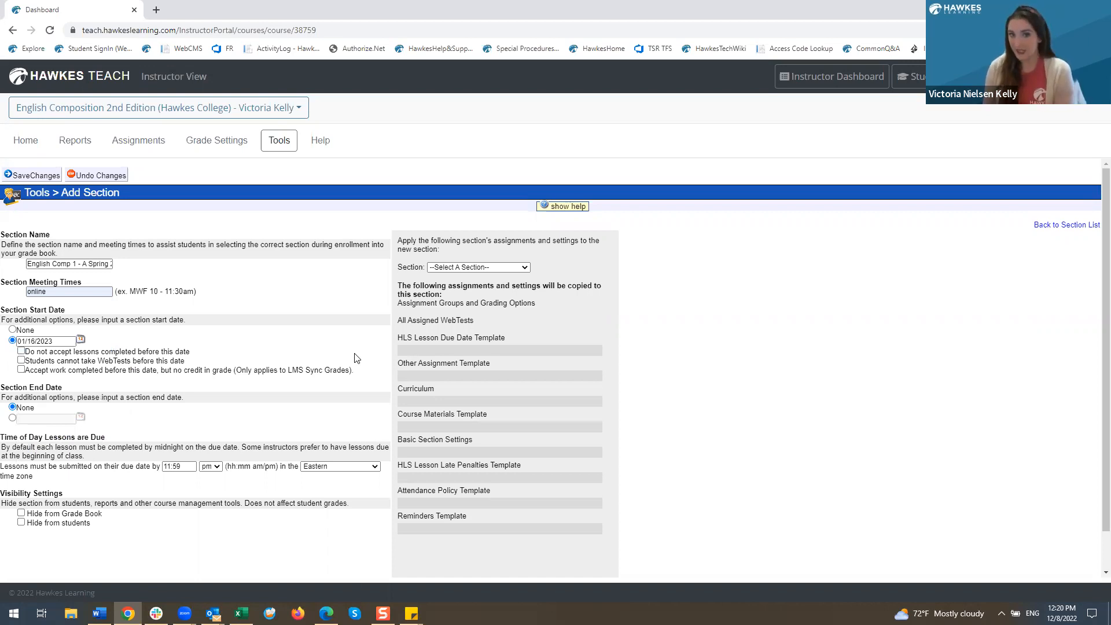
pyautogui.click(21, 352)
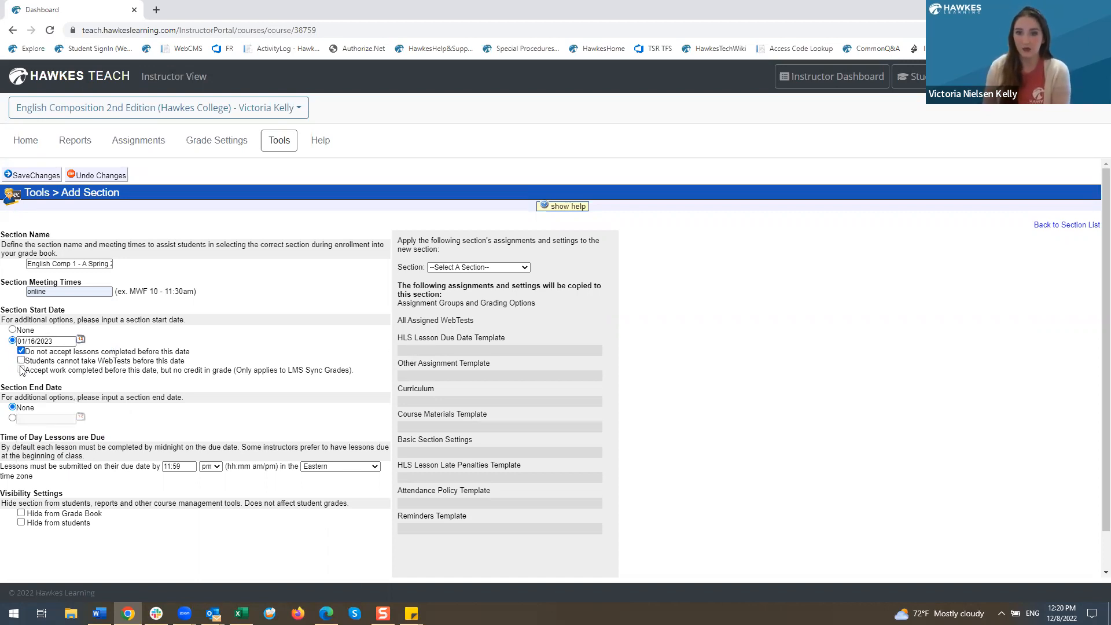
pyautogui.click(21, 361)
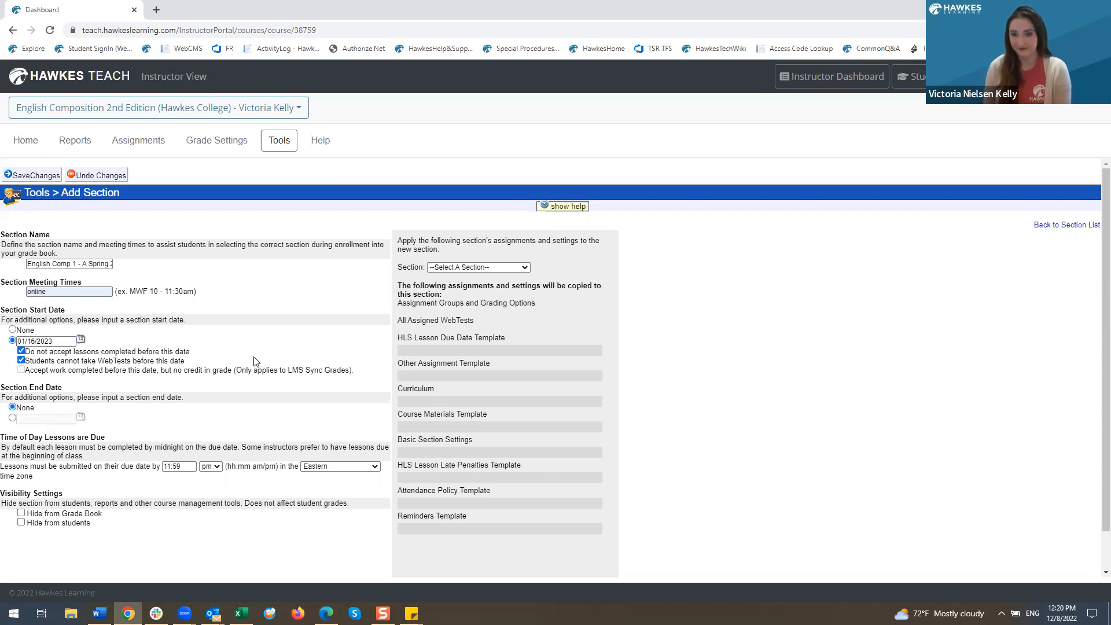
# Set the section end date to 05/12/2023 and block lessons and WebTests after that date.
pyautogui.click(12, 418)
pyautogui.scroll(-1, 12, 422)
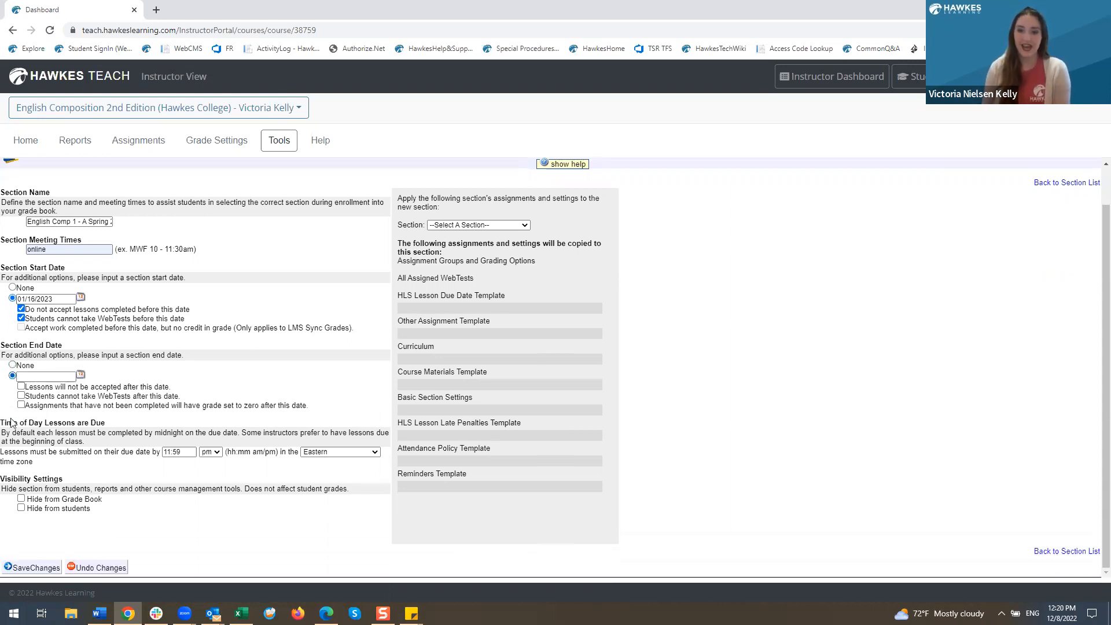
pyautogui.click(81, 375)
pyautogui.click(114, 392)
pyautogui.click(114, 392)
pyautogui.click(114, 393)
pyautogui.click(114, 393)
pyautogui.click(114, 393)
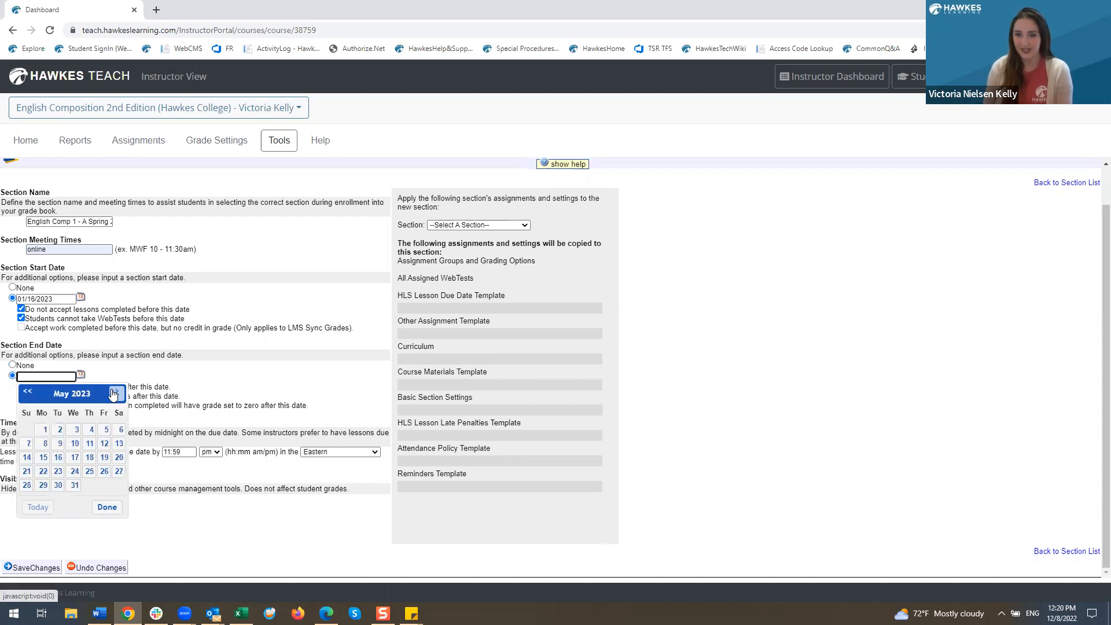
pyautogui.click(104, 443)
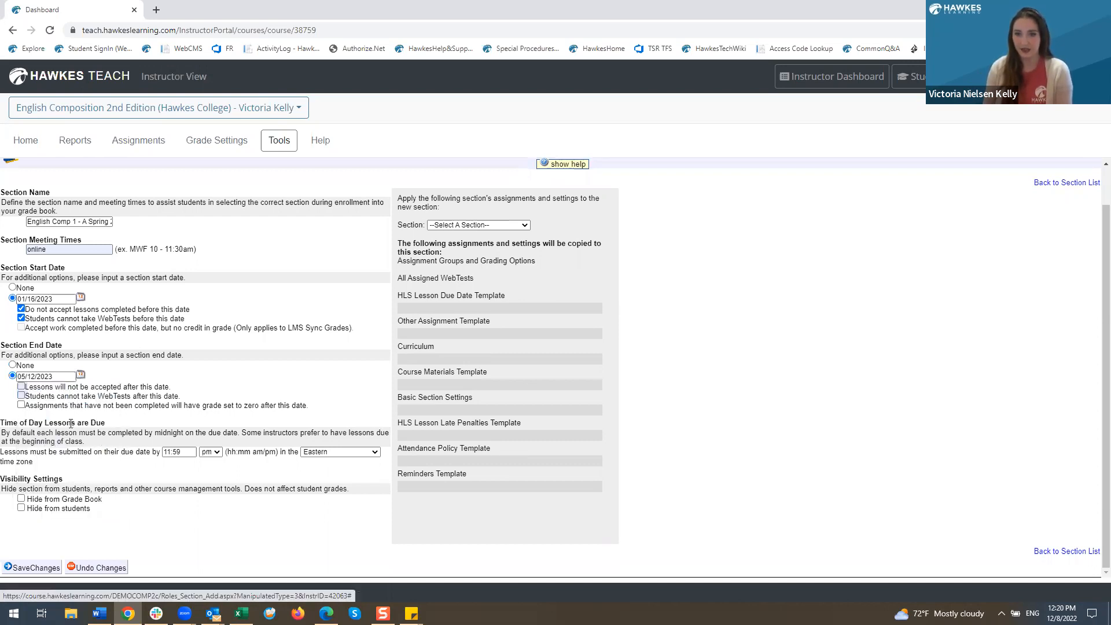
pyautogui.click(21, 387)
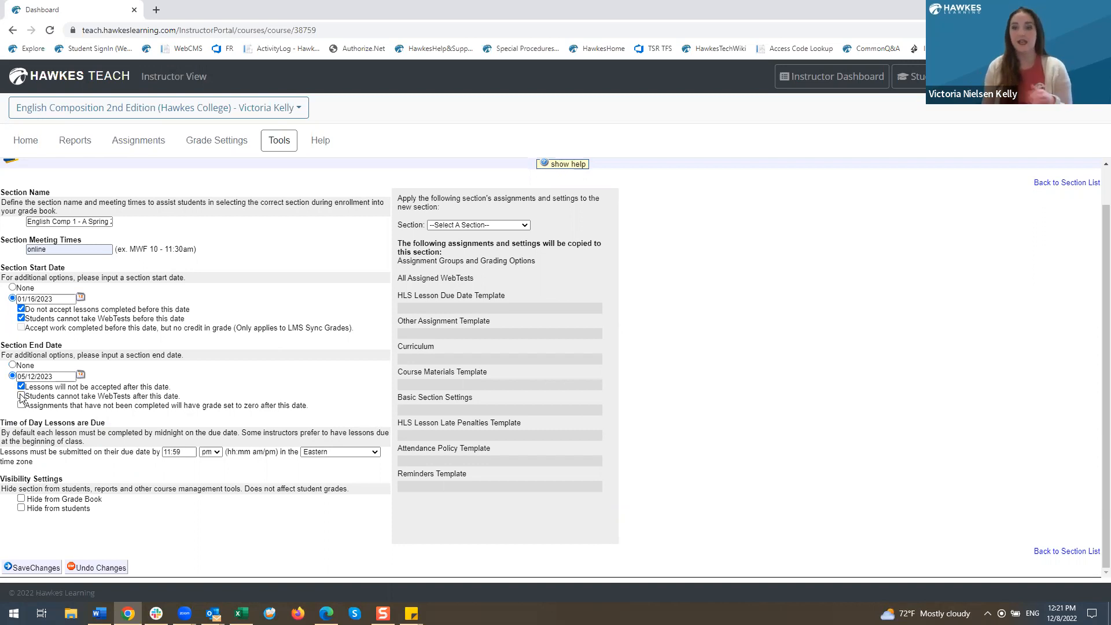
pyautogui.click(21, 397)
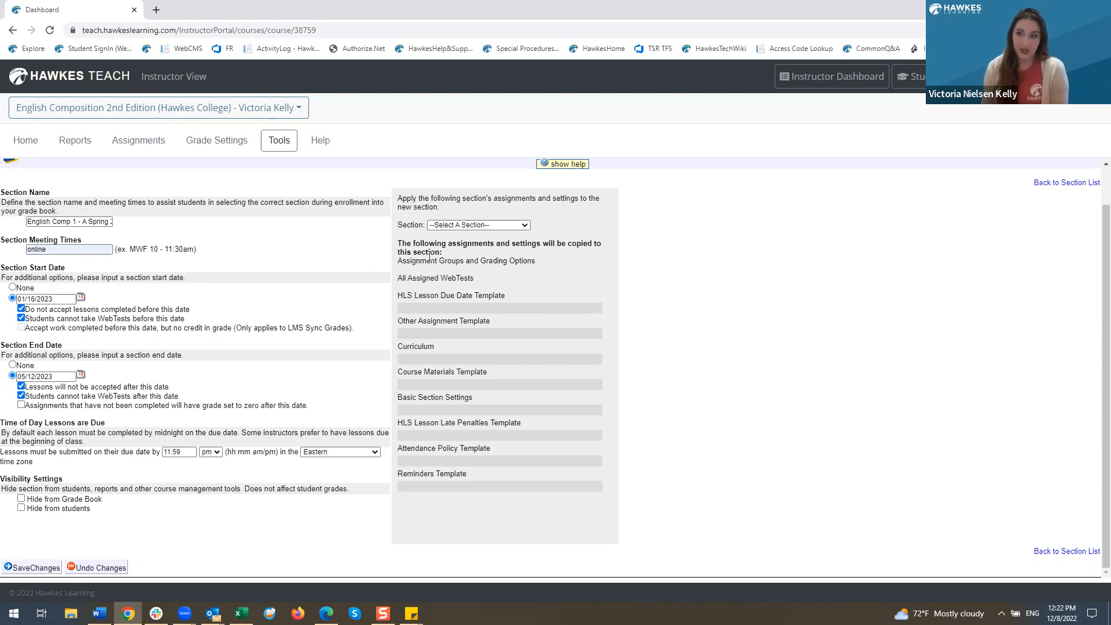
# Copy the assignments and settings of English Comp 1-A Fall 22 without its basic settings, and save the new section.
pyautogui.click(462, 225)
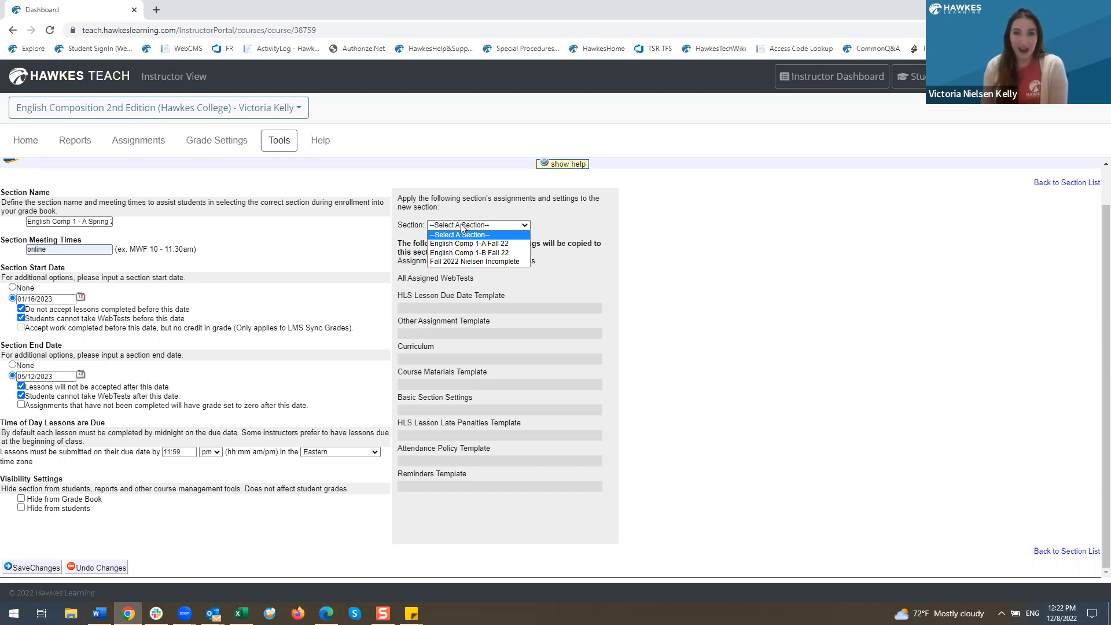
pyautogui.click(459, 240)
pyautogui.click(478, 225)
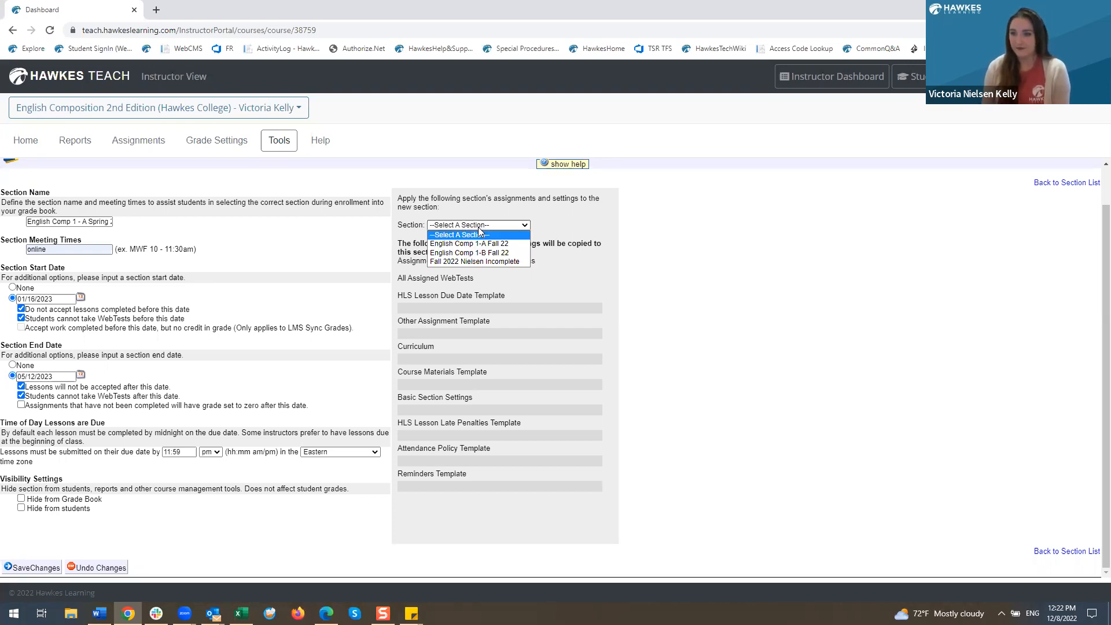
pyautogui.click(481, 246)
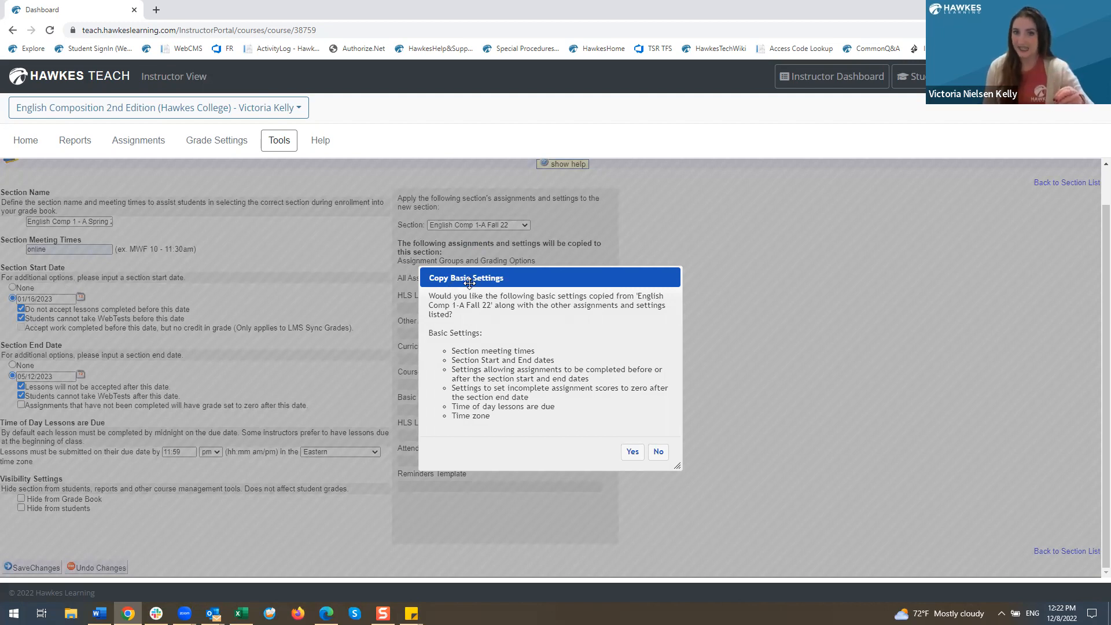
pyautogui.click(658, 452)
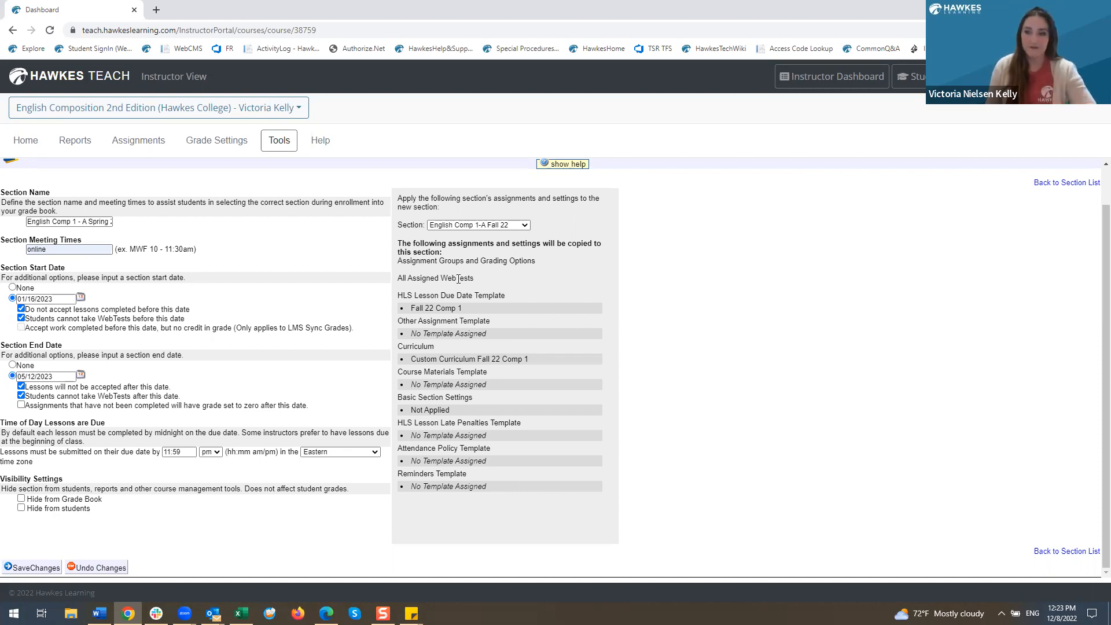
pyautogui.click(40, 567)
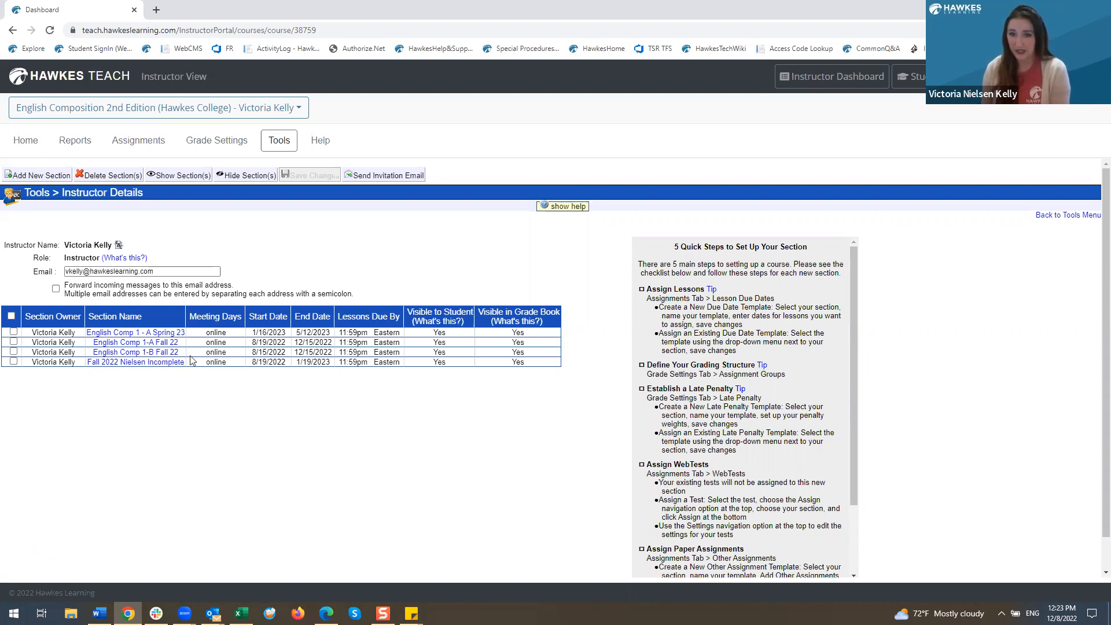
pyautogui.click(14, 341)
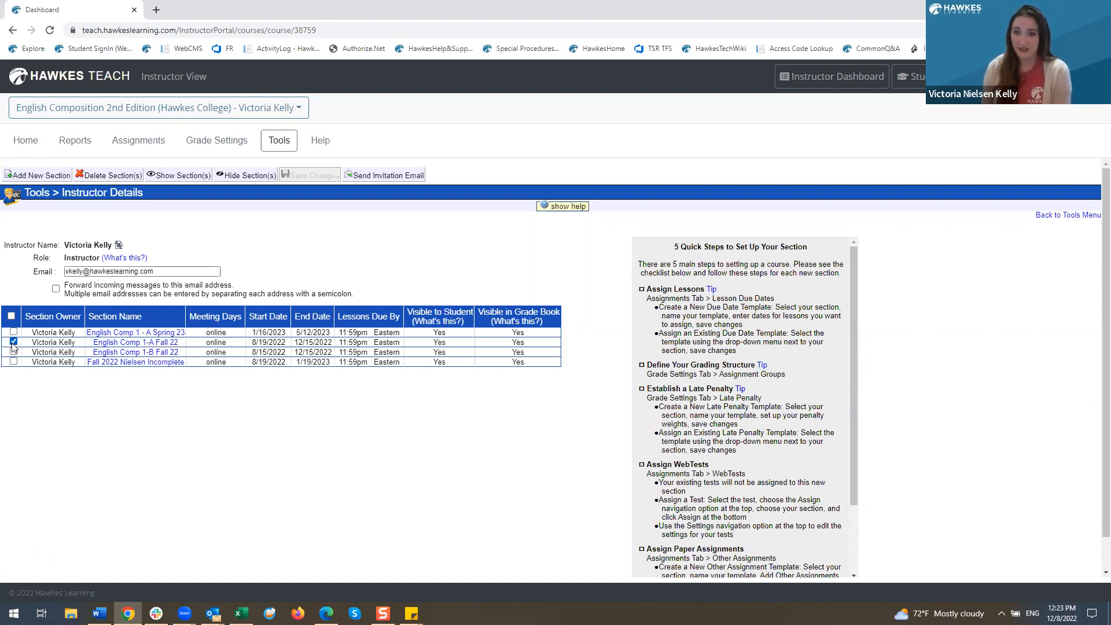
pyautogui.click(13, 351)
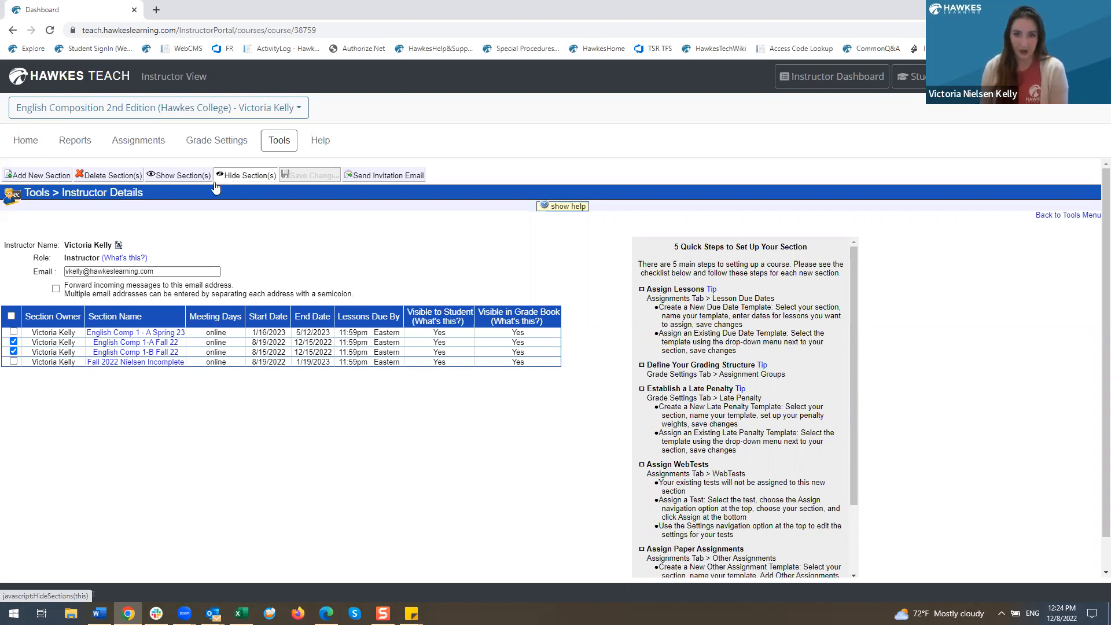
pyautogui.click(13, 342)
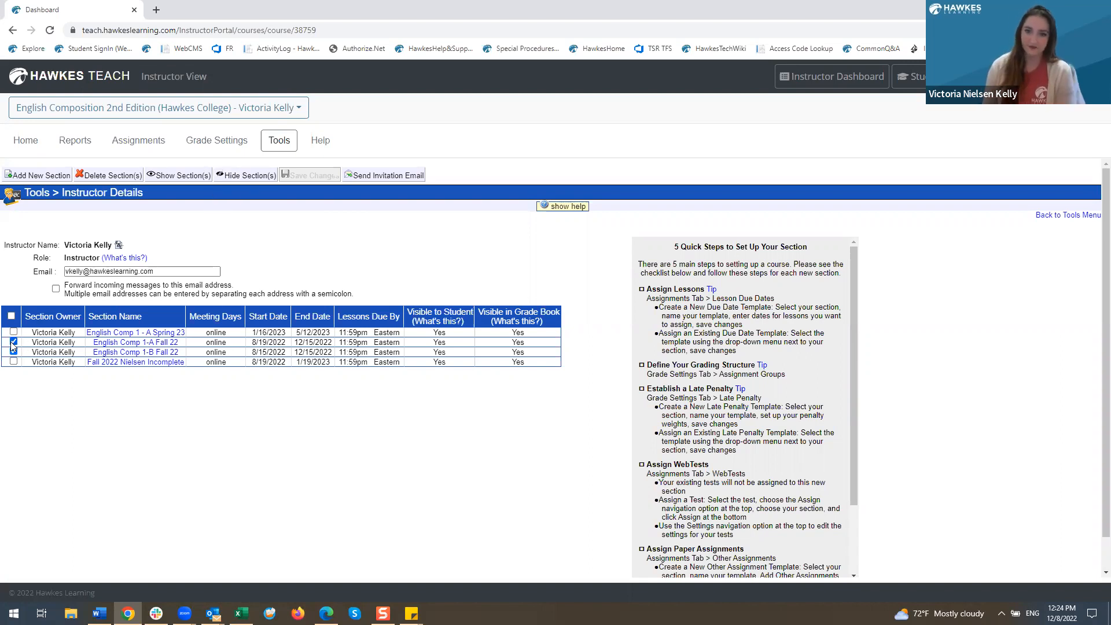
pyautogui.click(13, 352)
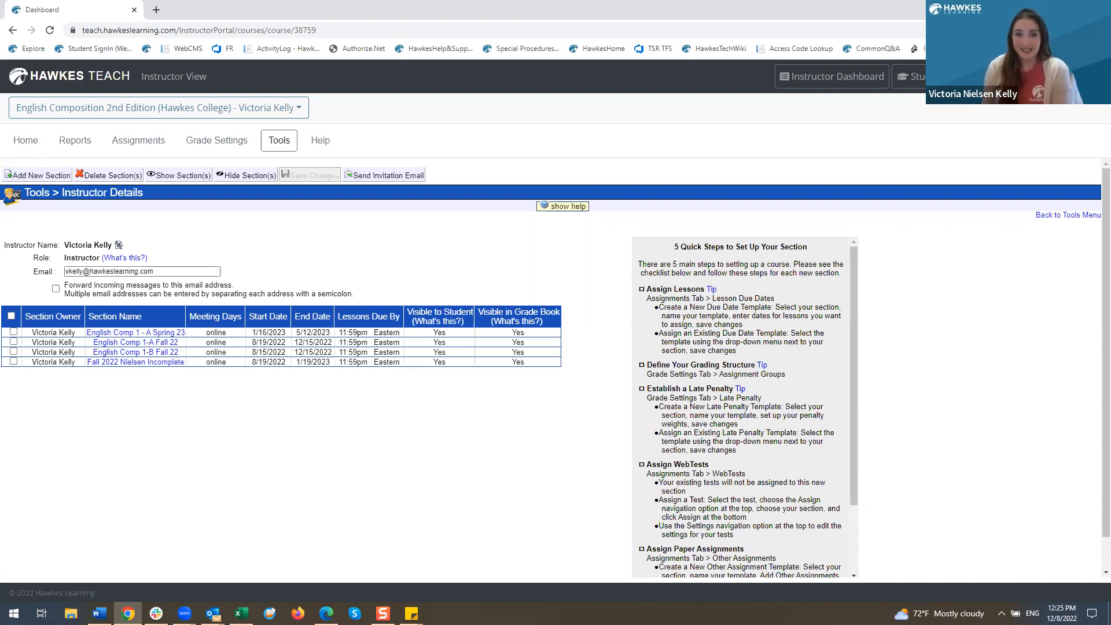
# Open the lesson due dates of the English Comp 1 - A Spring 23 section for editing.
pyautogui.click(136, 142)
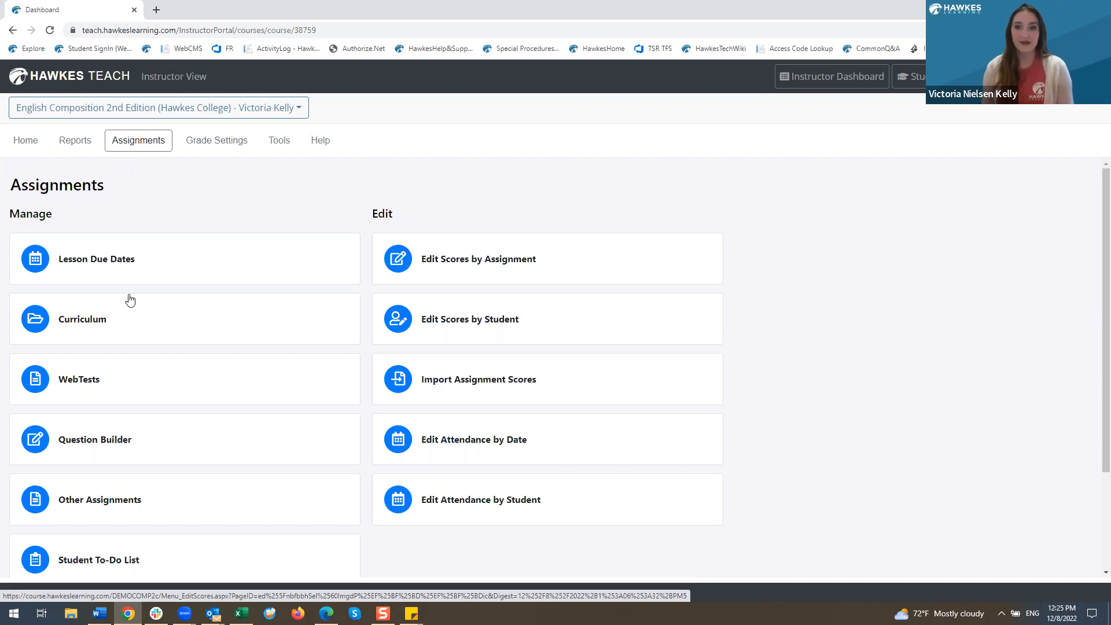
pyautogui.click(140, 280)
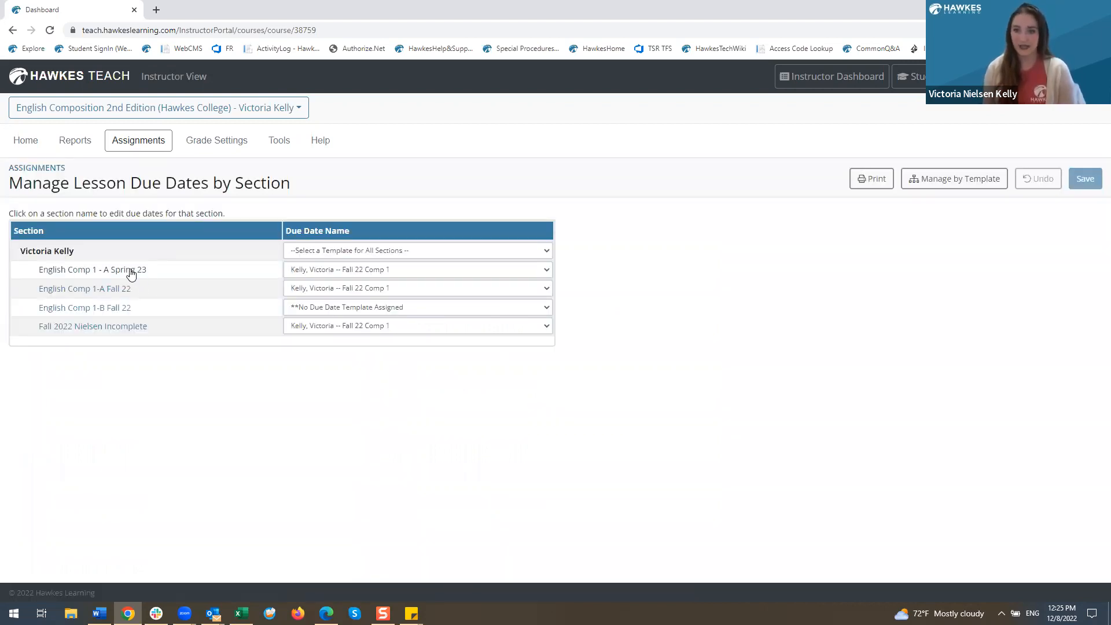
pyautogui.click(130, 270)
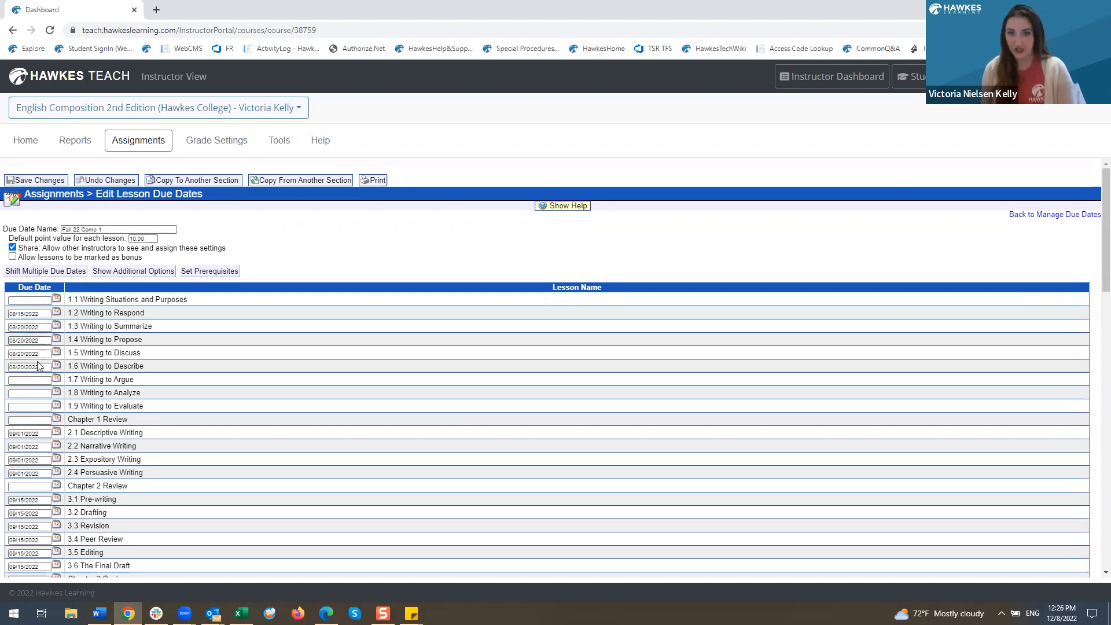
pyautogui.click(33, 301)
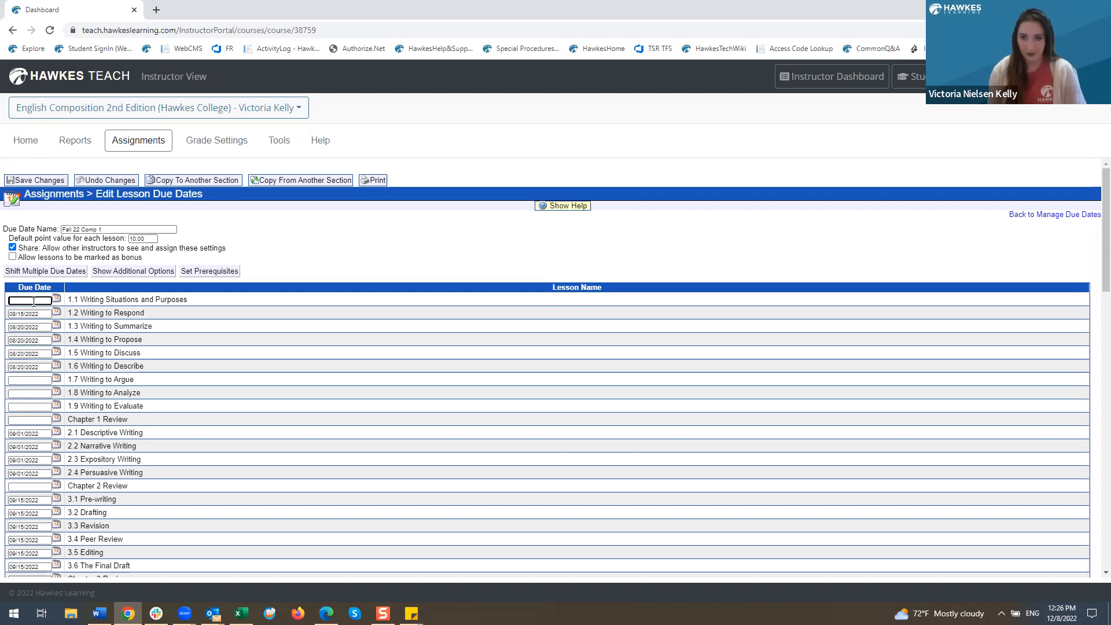
pyautogui.write('8/15')
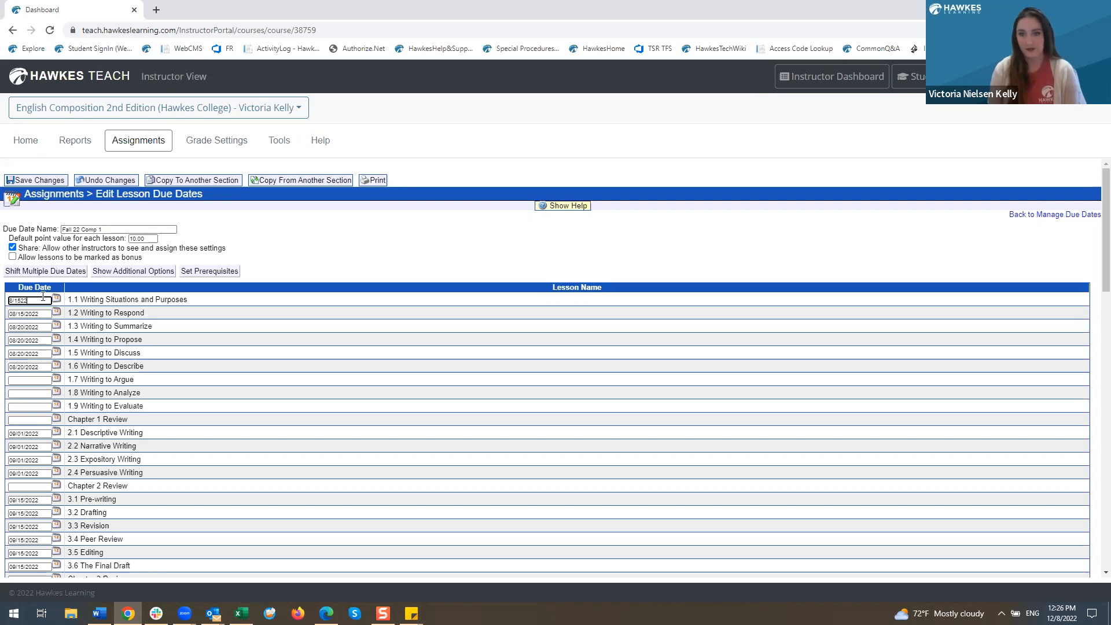
pyautogui.click(56, 299)
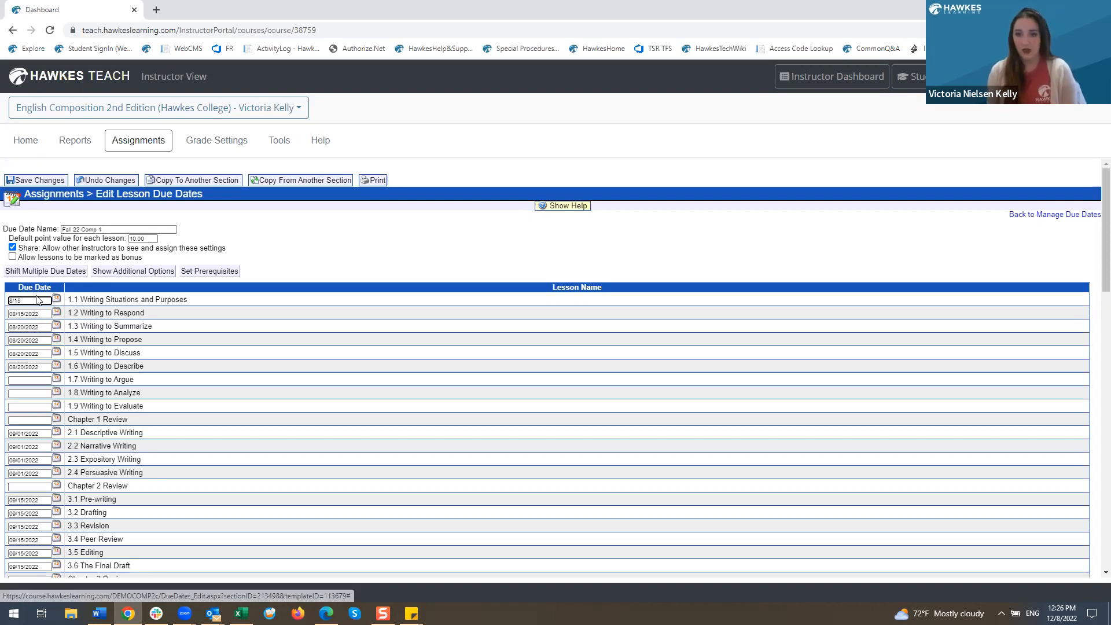
pyautogui.click(655, 107)
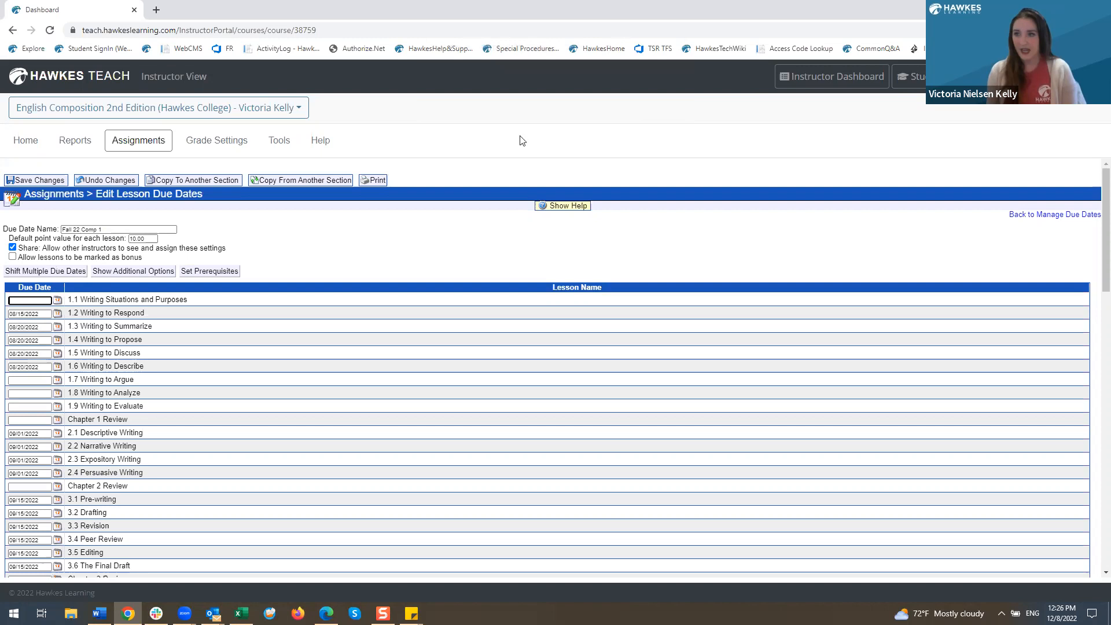
pyautogui.click(57, 301)
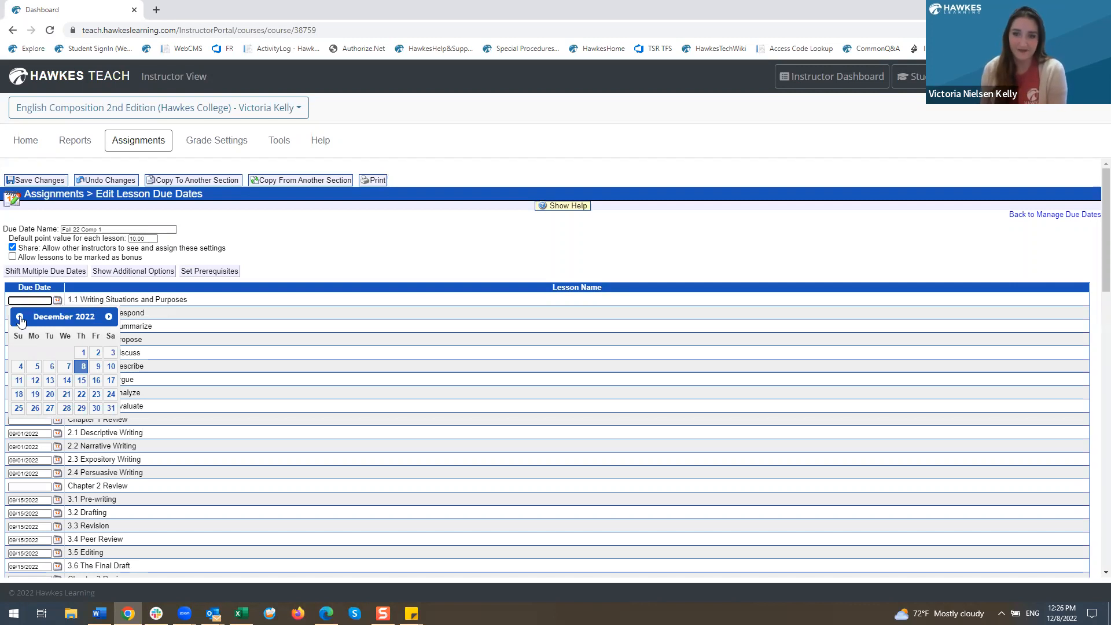
pyautogui.click(298, 367)
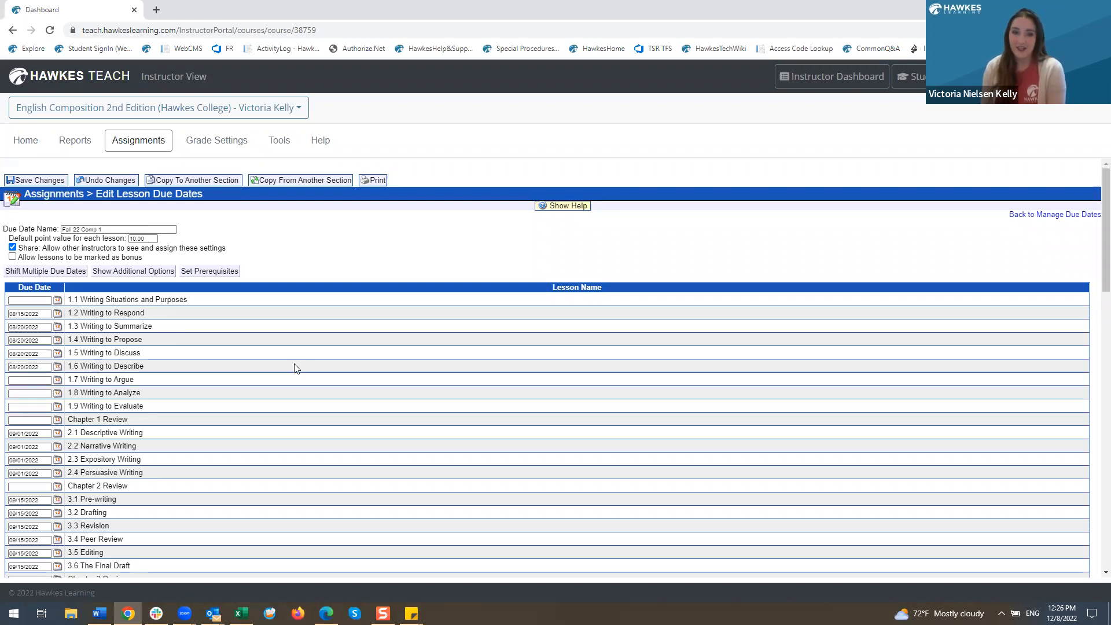
pyautogui.tripleClick(46, 313)
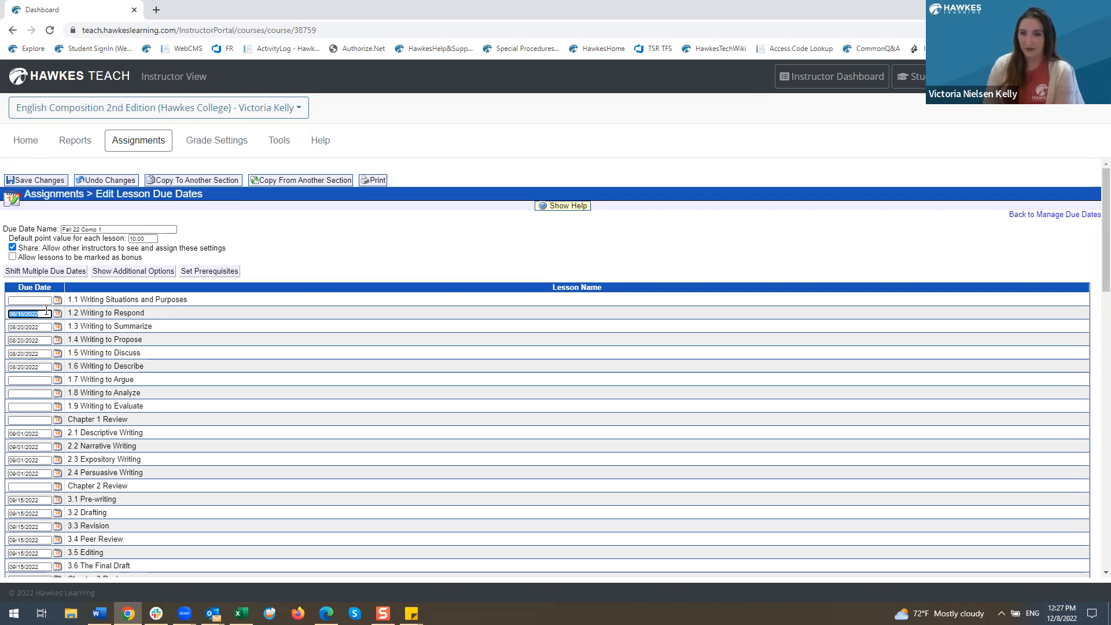
pyautogui.click(126, 325)
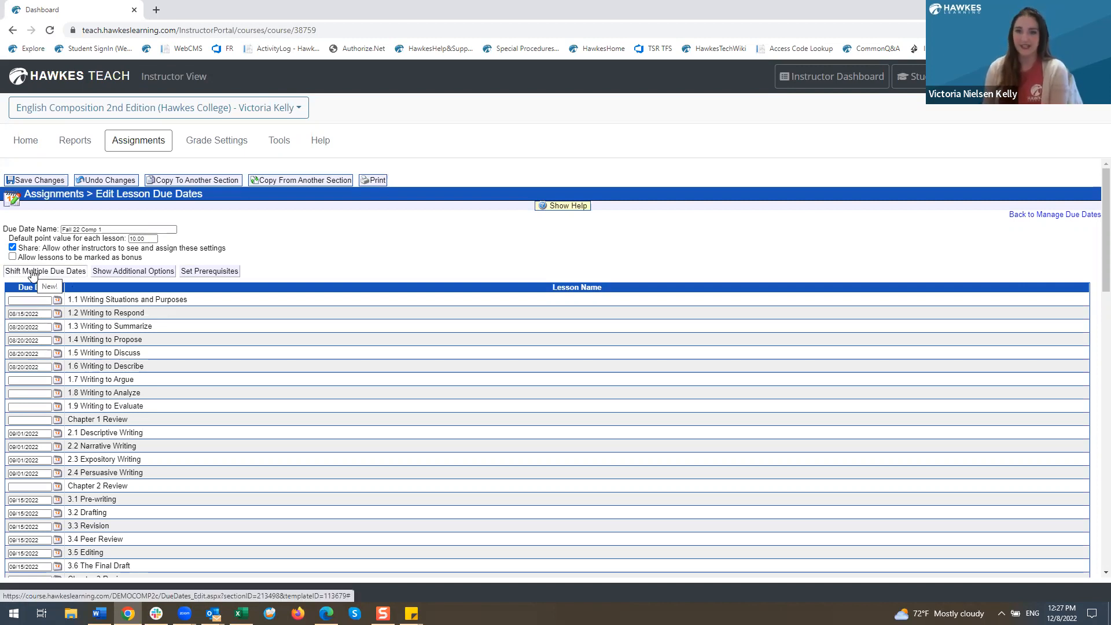
# Start shifting multiple due dates, with 08/15/2022 as the first lesson due date to be shifted.
pyautogui.click(32, 272)
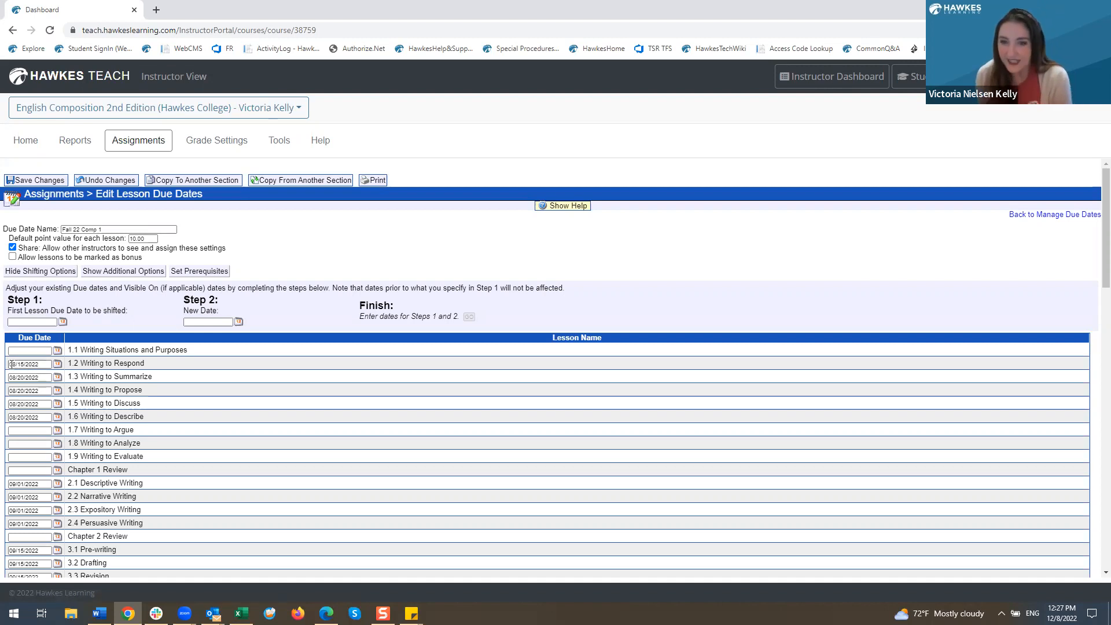
pyautogui.click(64, 322)
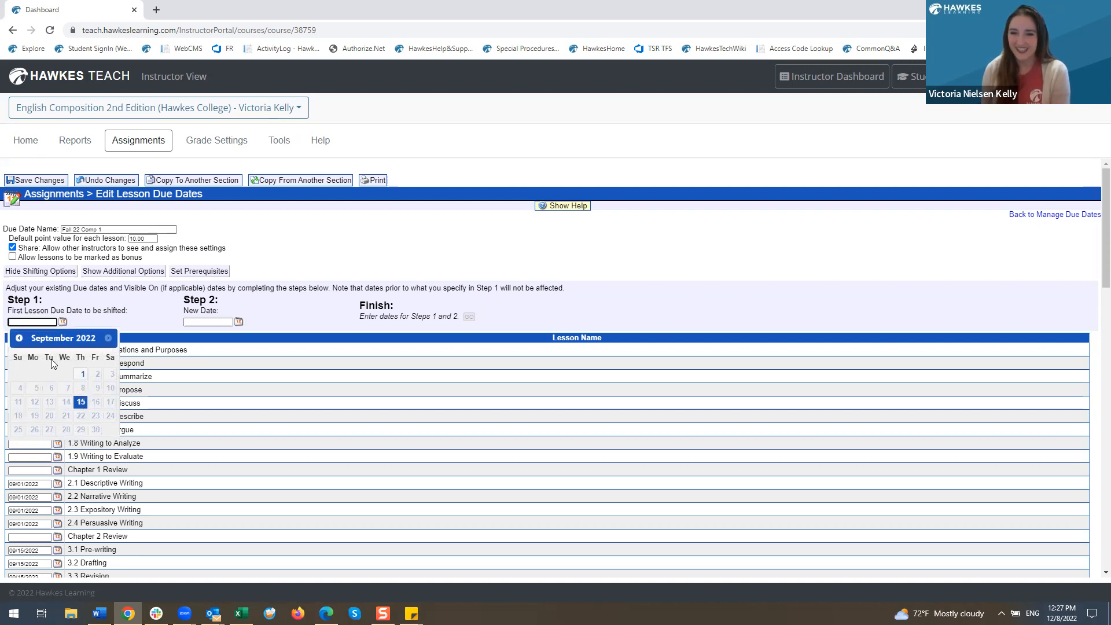
pyautogui.click(19, 338)
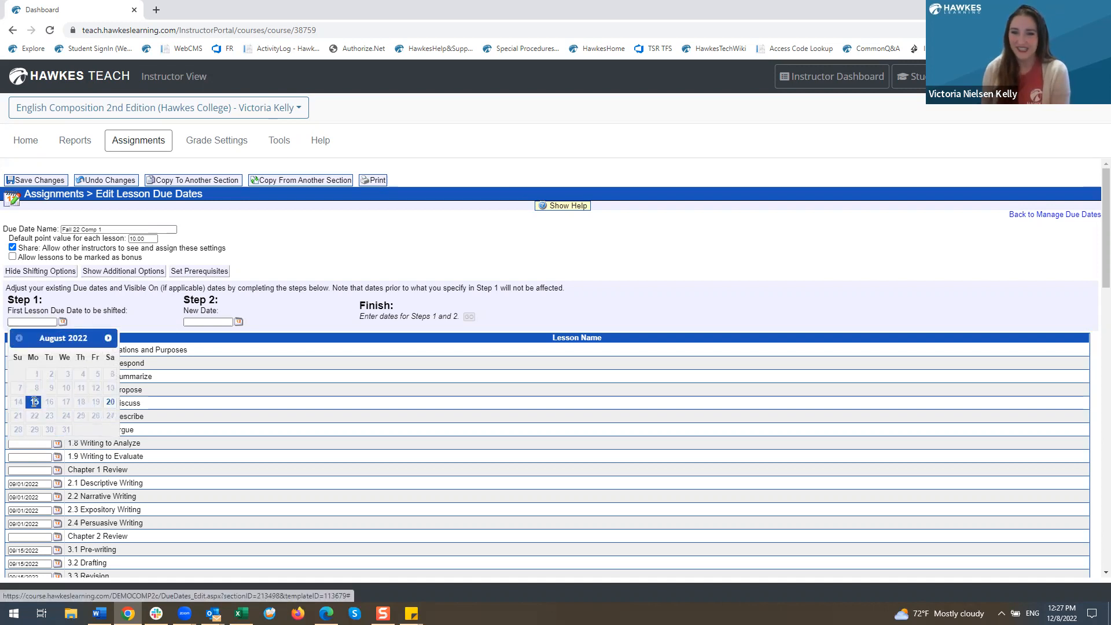
pyautogui.click(34, 402)
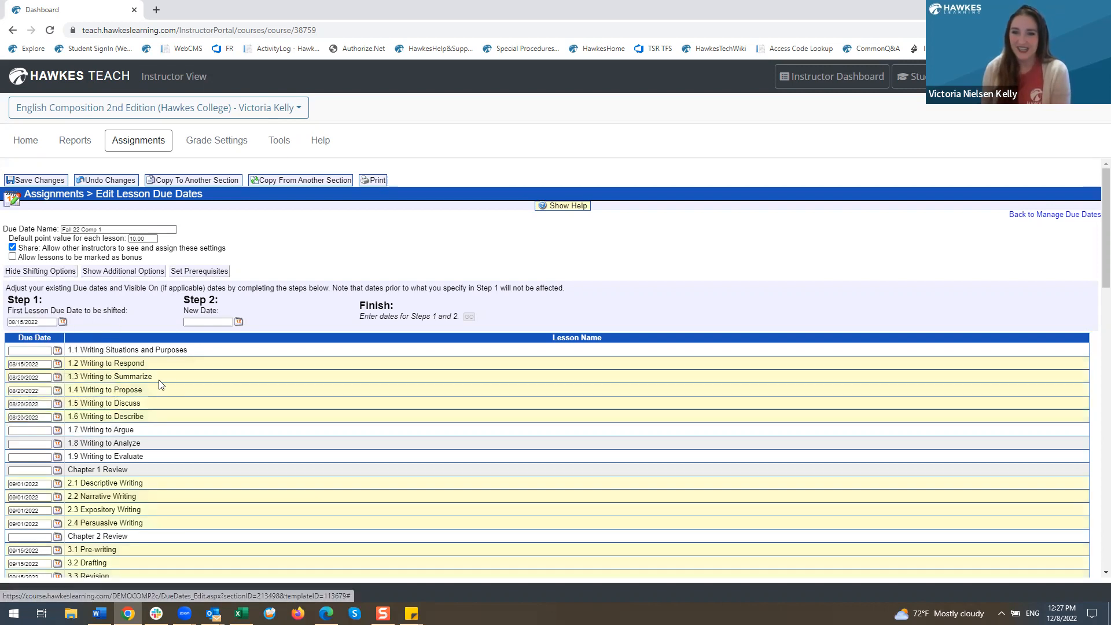
# Set the new date for the first shifted lesson to 01/23/2023 and apply the shift to the lesson due dates.
pyautogui.click(197, 324)
pyautogui.click(238, 322)
pyautogui.click(285, 338)
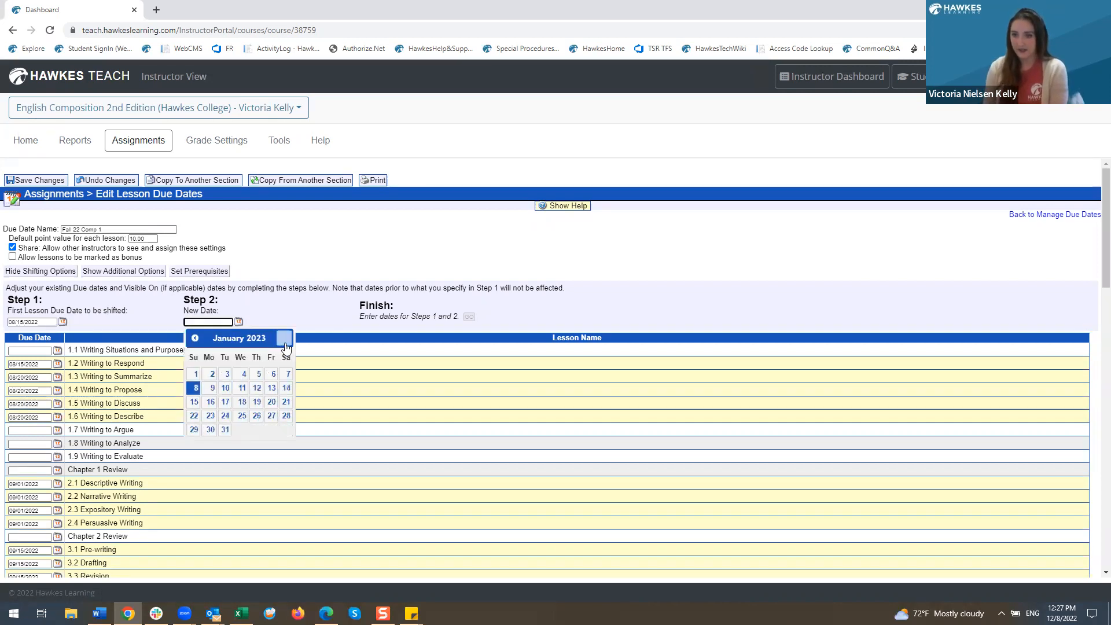
pyautogui.click(209, 417)
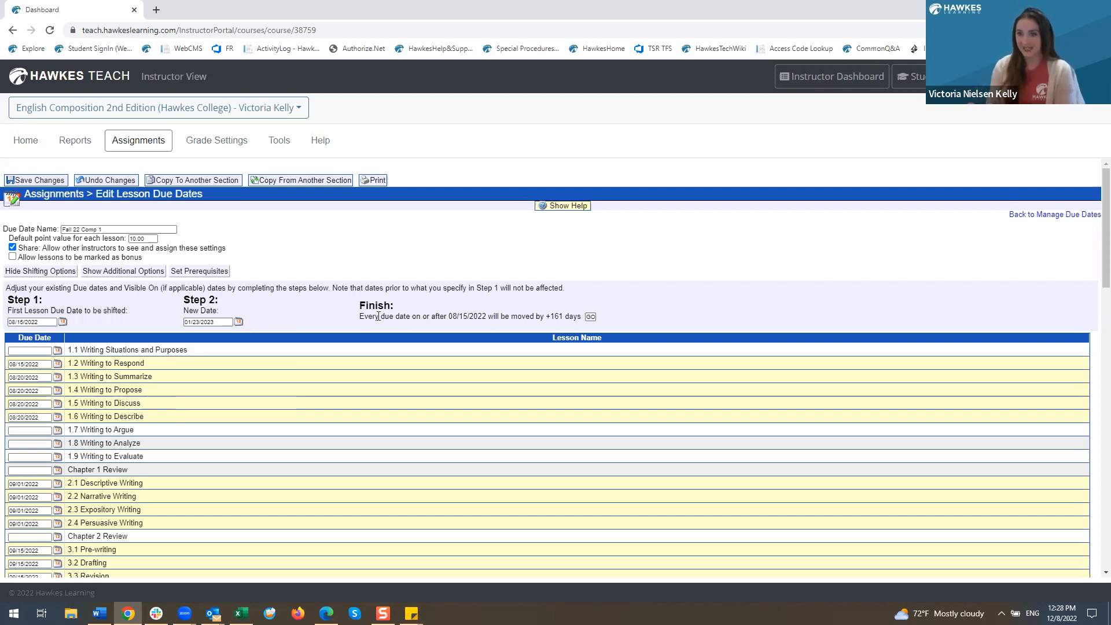
pyautogui.click(590, 317)
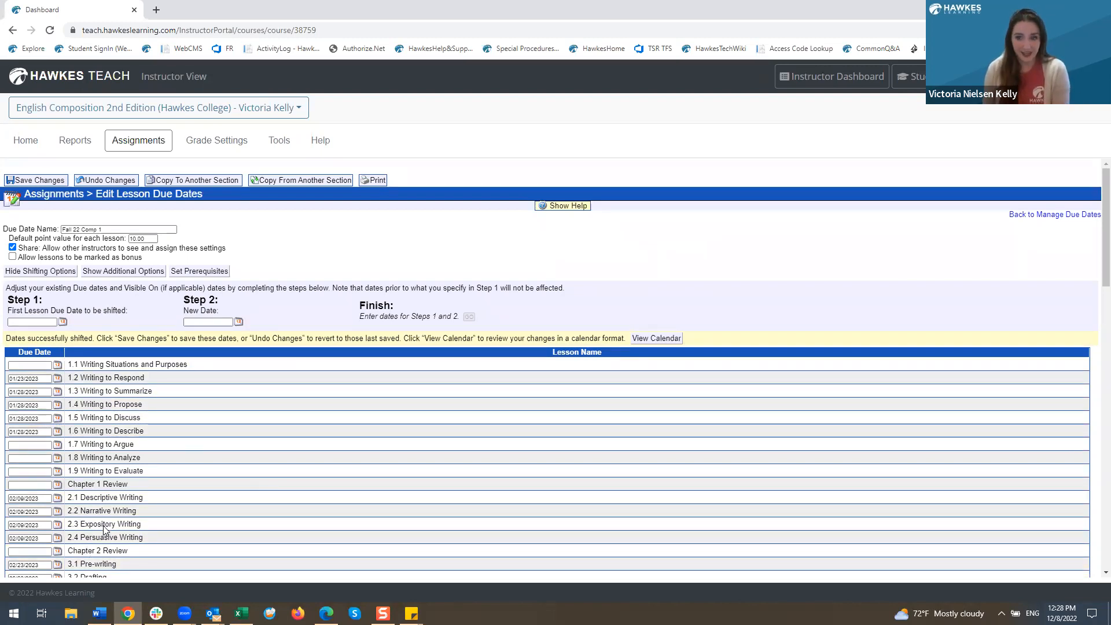
# Name the due dates Spring 2023 Comp 1, save them as a copy of the template, and return to the section overview.
pyautogui.scroll(-5, 104, 528)
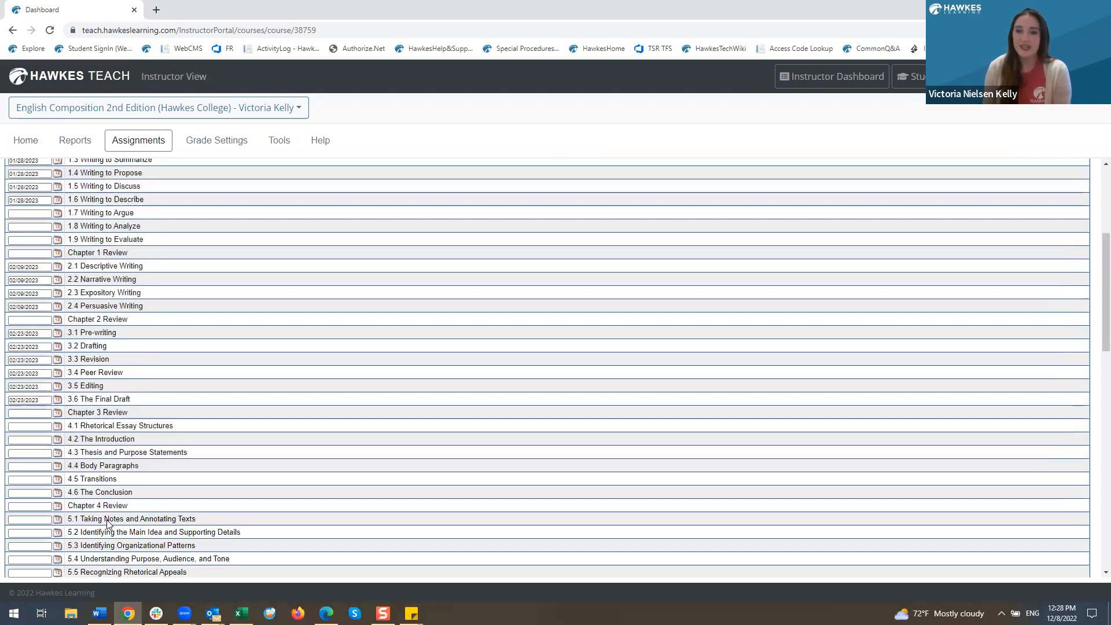
pyautogui.scroll(5, 107, 525)
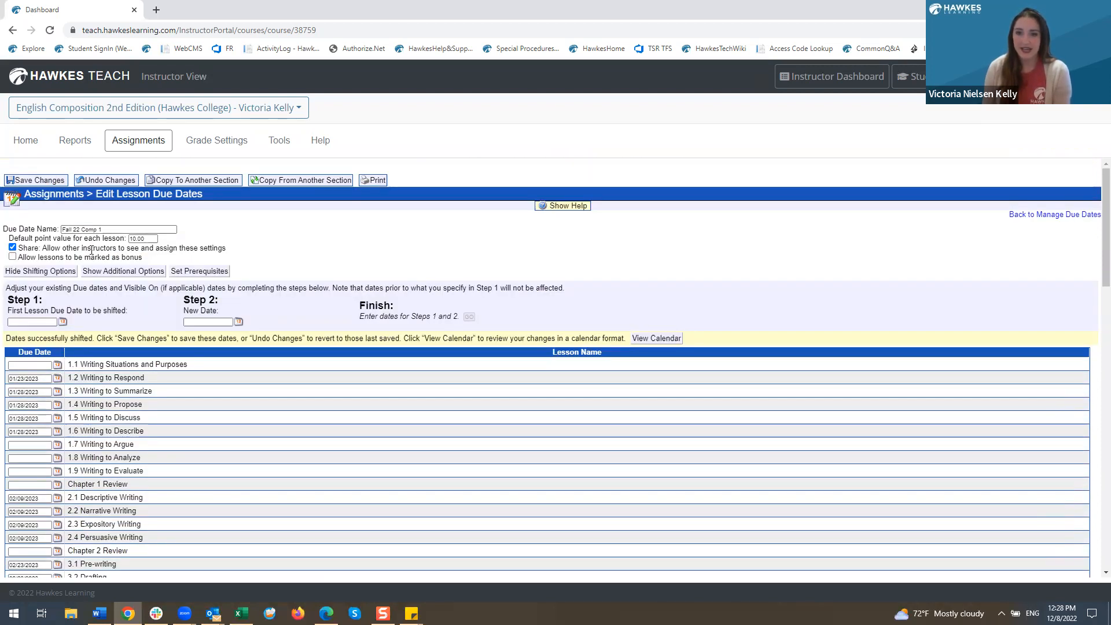
pyautogui.doubleClick(67, 230)
pyautogui.moveTo(75, 229); pyautogui.dragTo(81, 229)
pyautogui.write('Spring 2023')
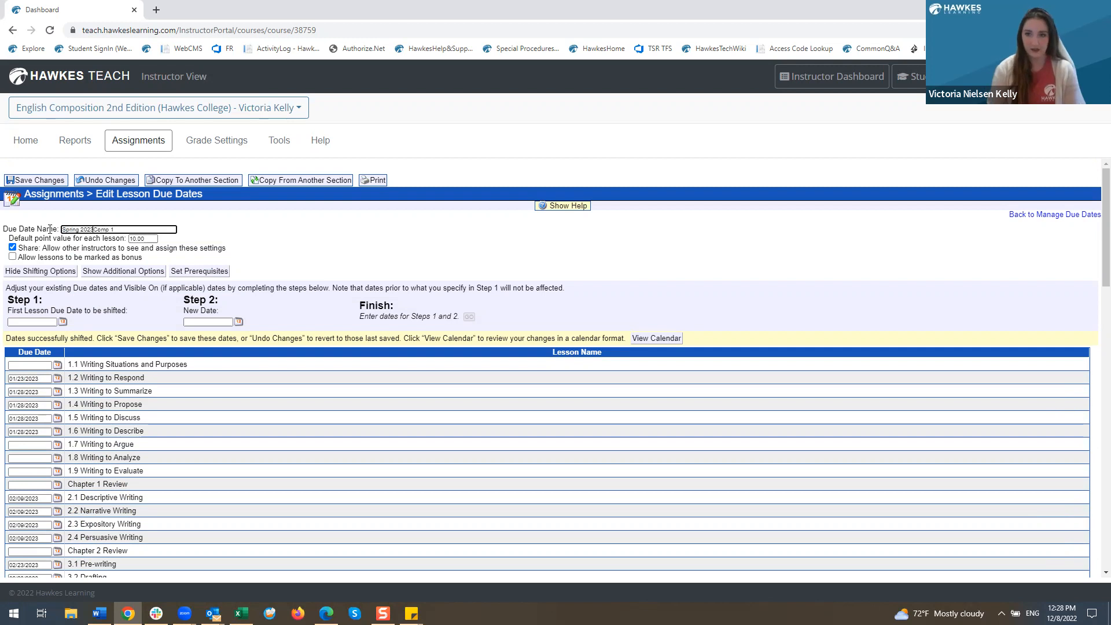
pyautogui.click(38, 181)
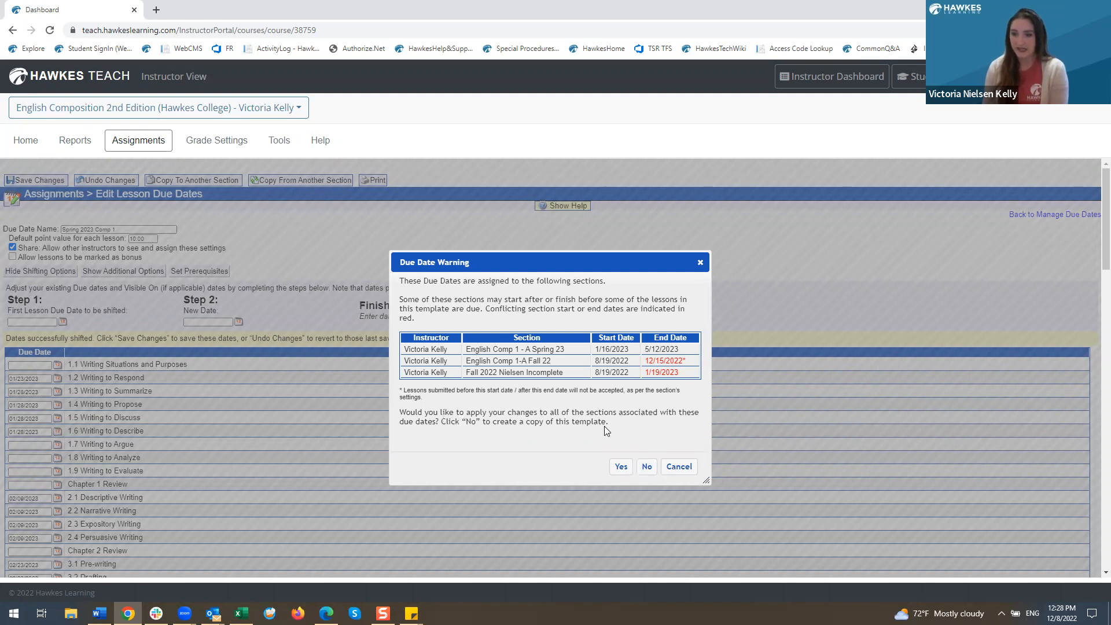
pyautogui.click(647, 468)
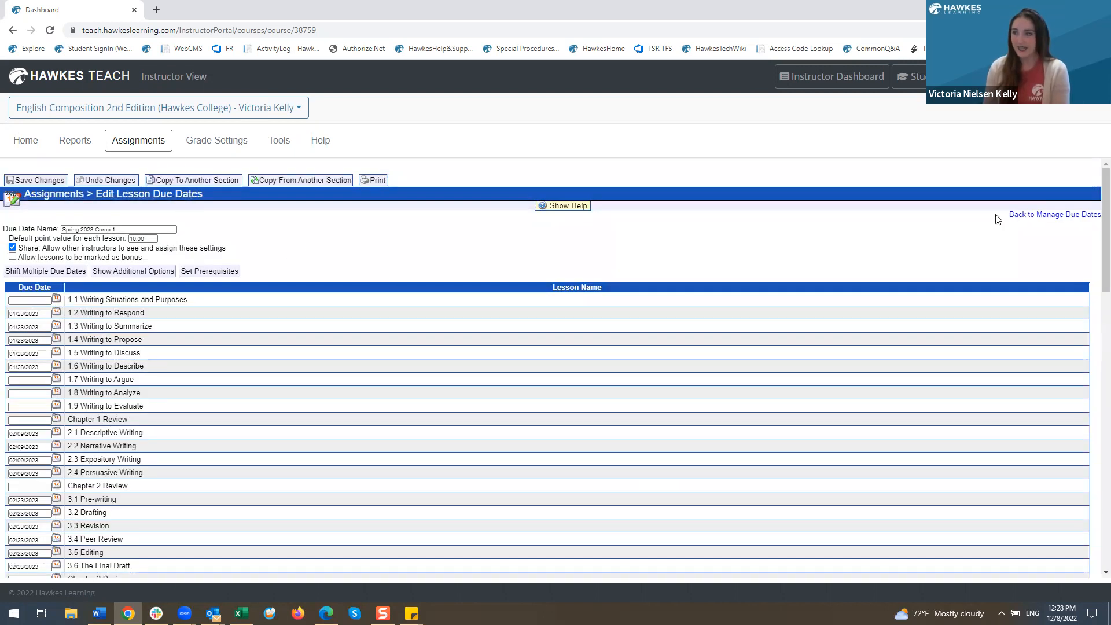
pyautogui.click(1044, 215)
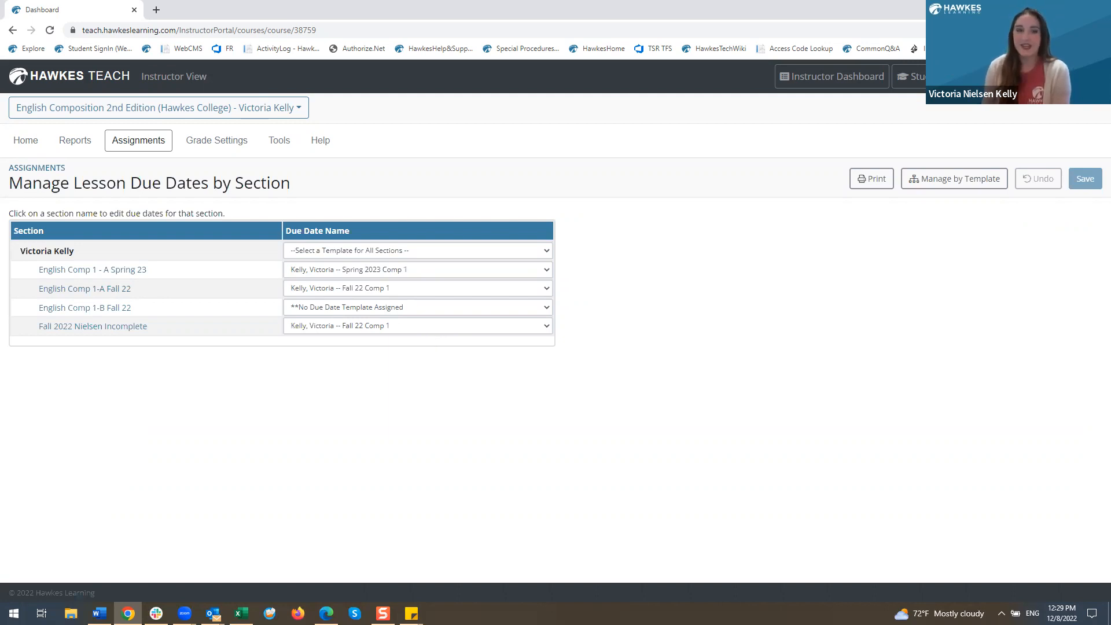
# Open the WebTests list and select the Midterm Exam Fall 22 test.
pyautogui.click(140, 144)
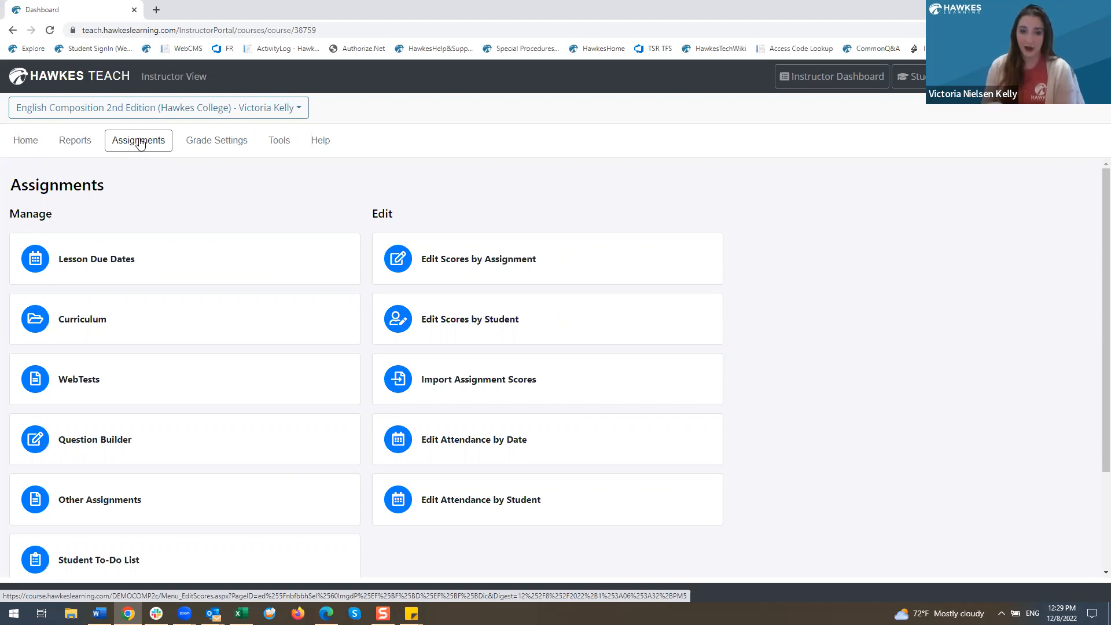
pyautogui.click(119, 370)
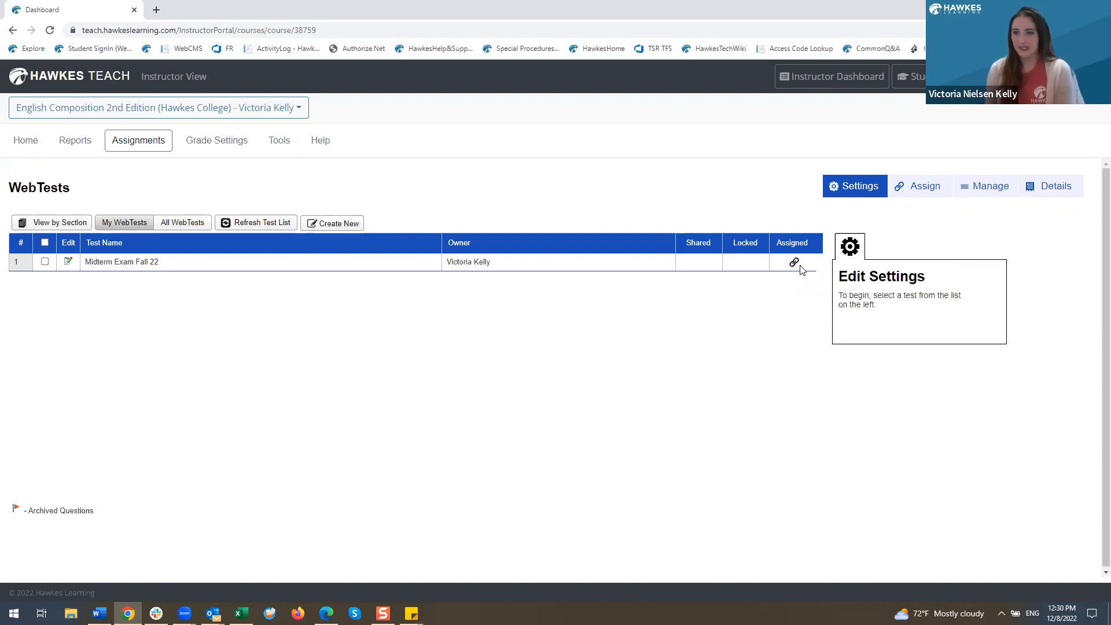
pyautogui.click(550, 262)
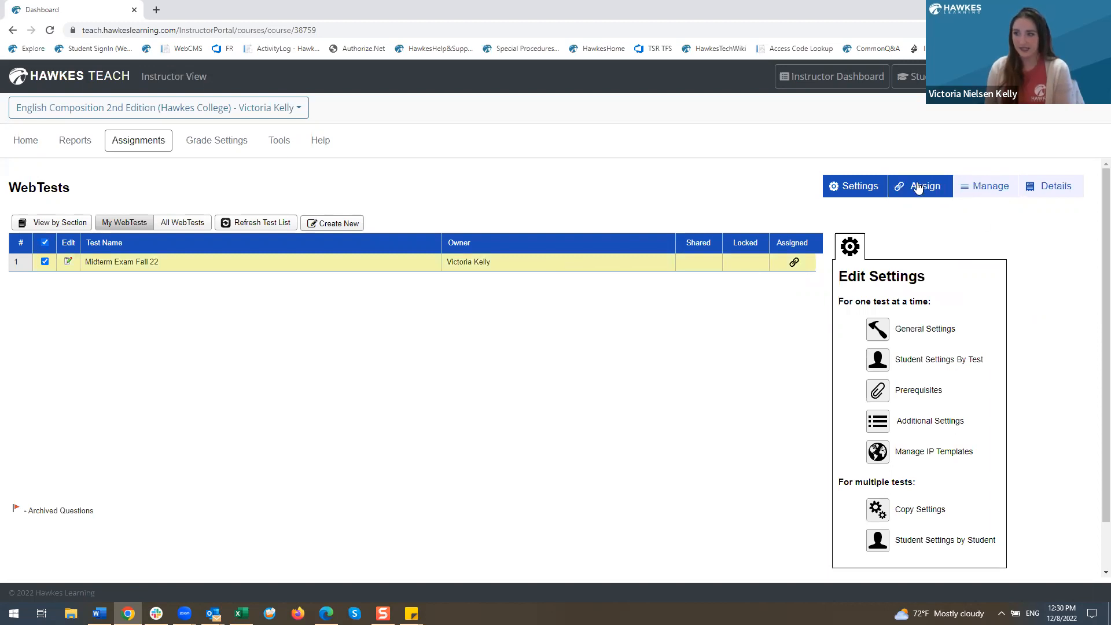
# Select all sections as assignment targets for the Midterm Exam Fall 22 test.
pyautogui.click(919, 189)
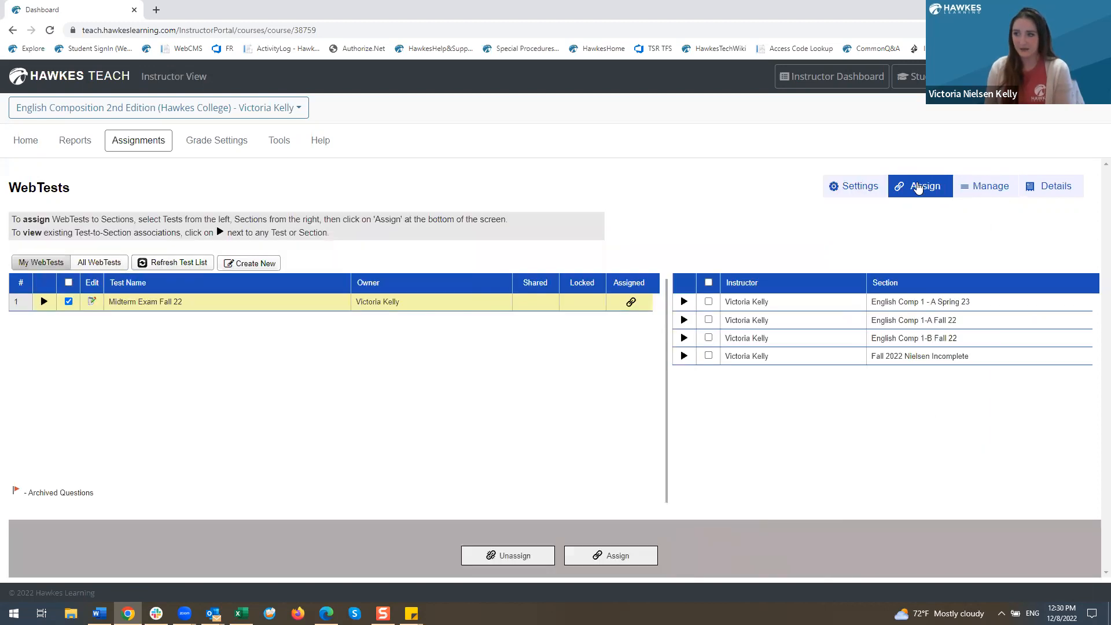
pyautogui.click(709, 283)
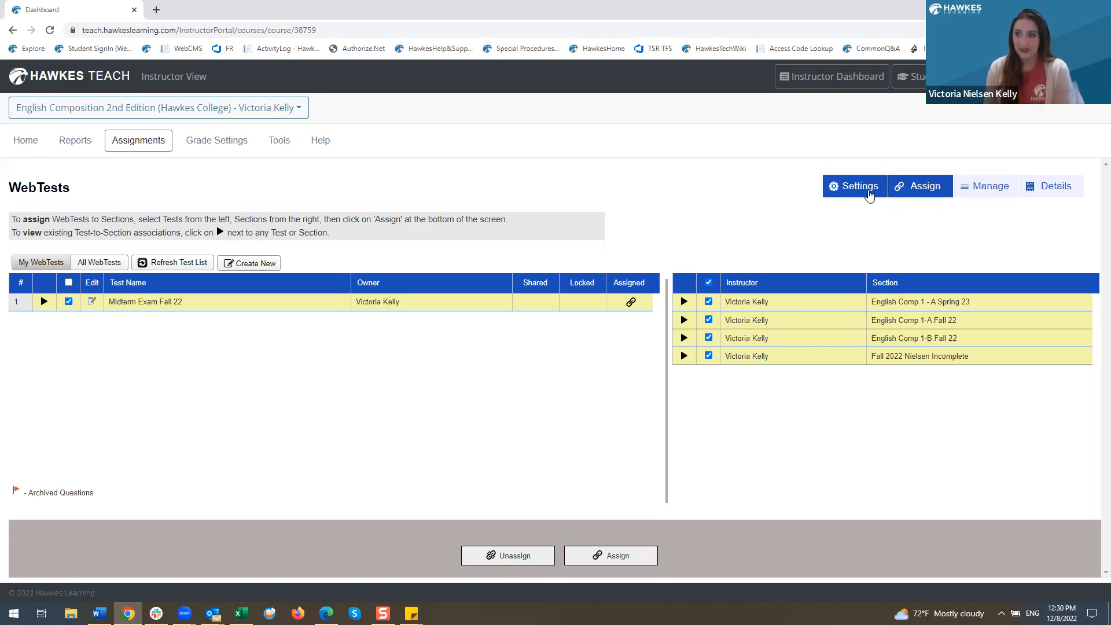
pyautogui.click(915, 188)
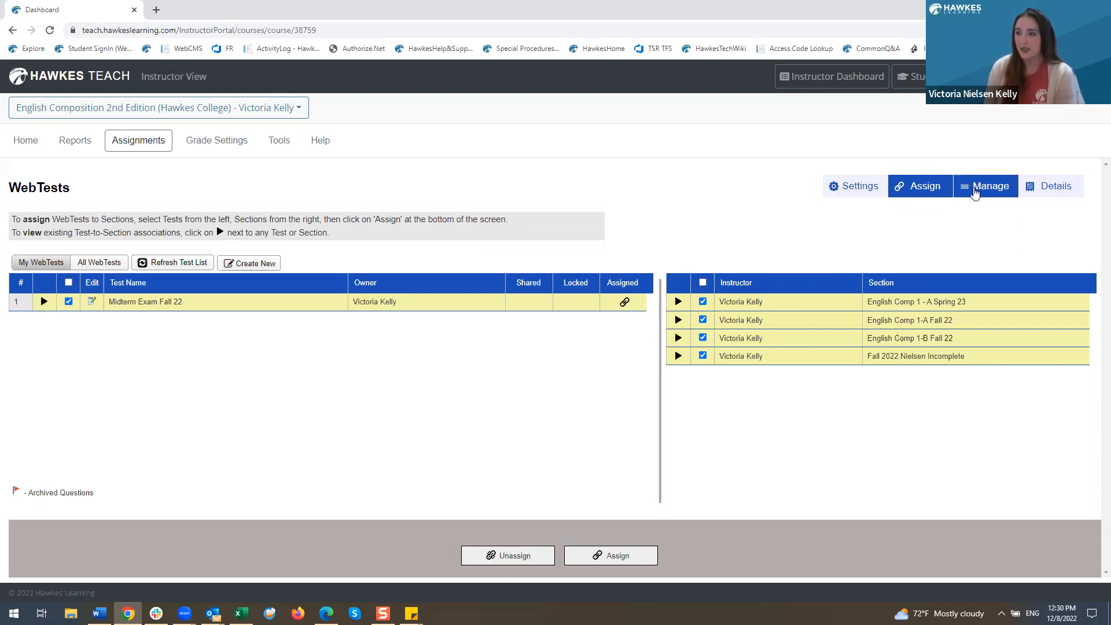
# Make a copy of the Midterm Exam Fall 22 test, rename the copy Midterm Exam Spr23, and save the changes.
pyautogui.click(976, 194)
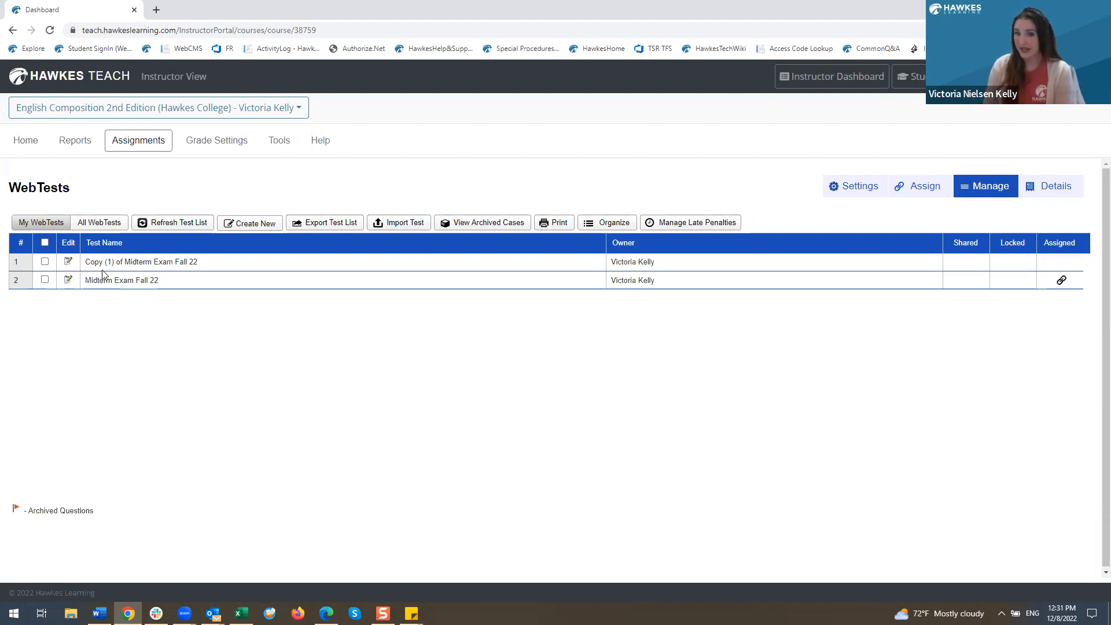
pyautogui.click(154, 269)
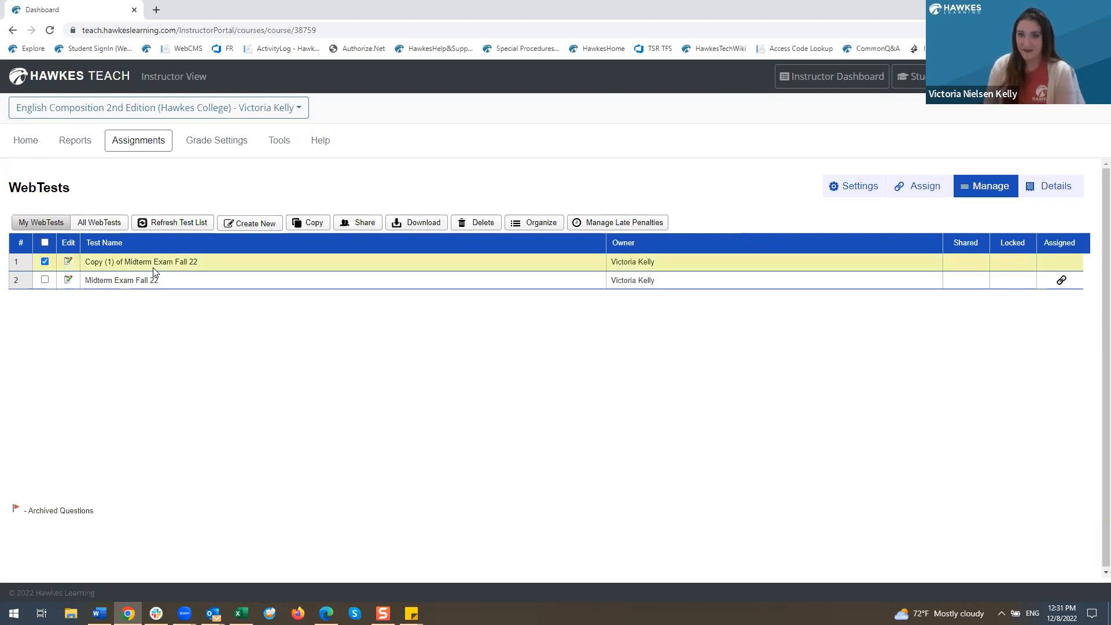
pyautogui.click(1062, 193)
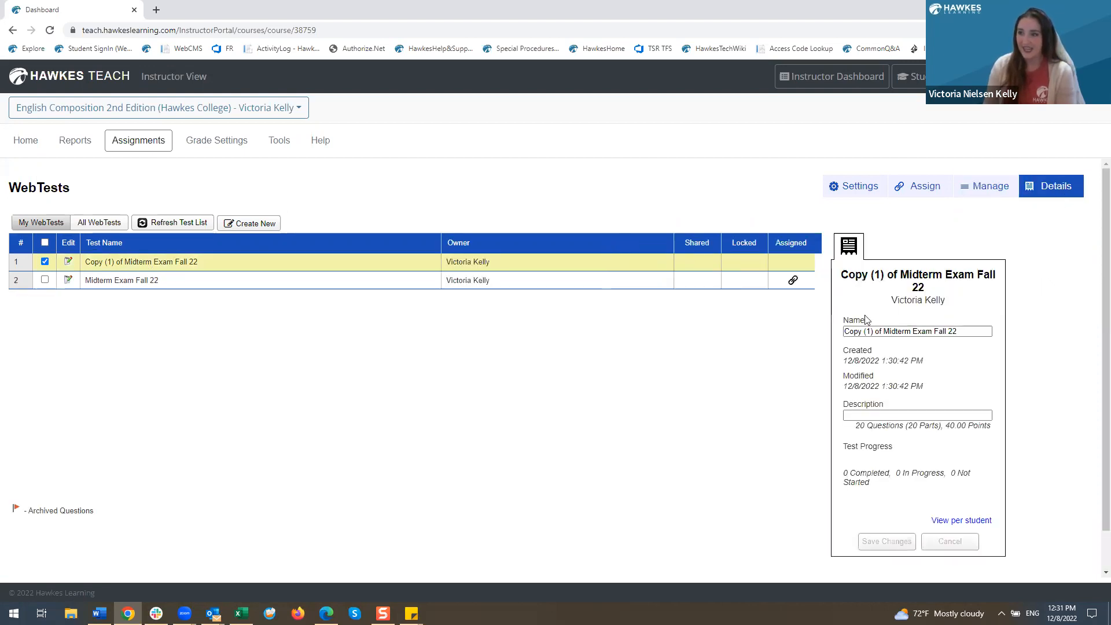
pyautogui.moveTo(882, 331); pyautogui.dragTo(829, 334)
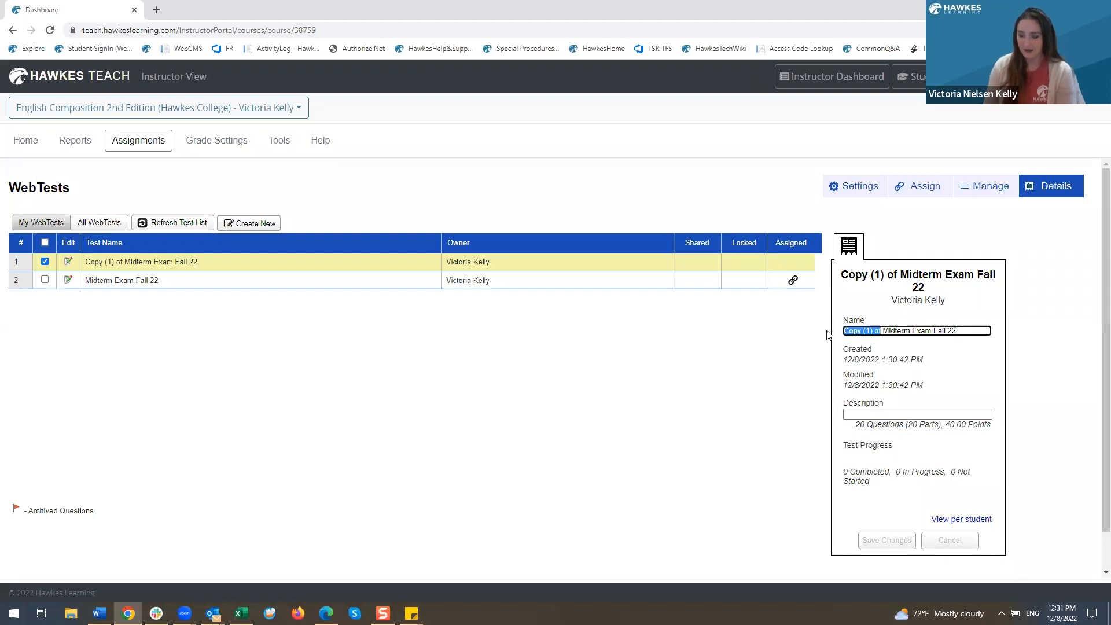
pyautogui.press('BackSpace')
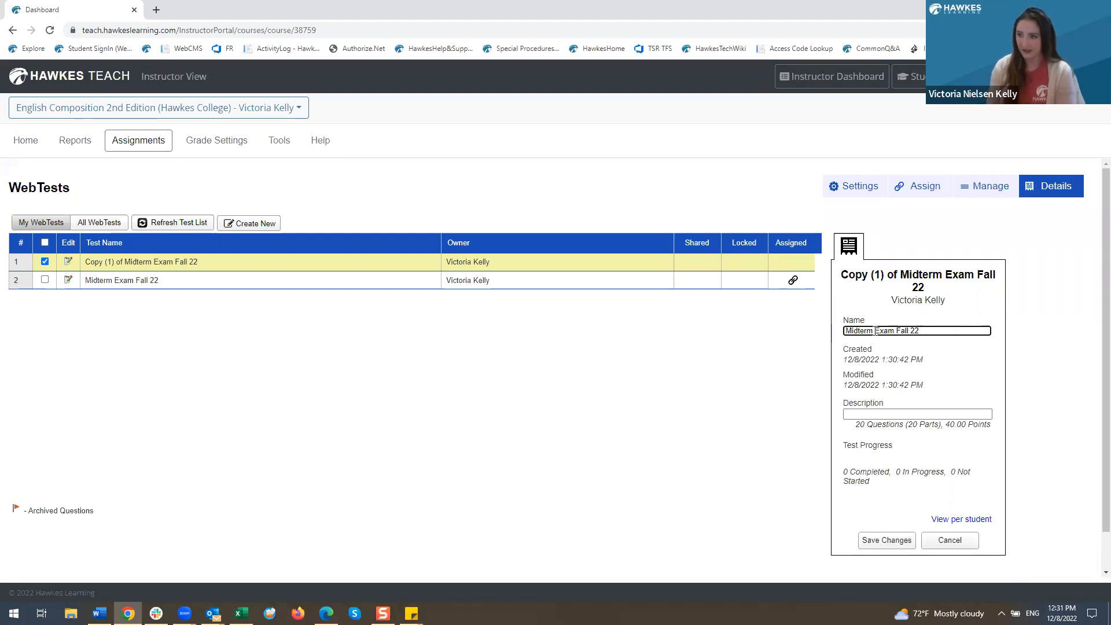
pyautogui.moveTo(897, 331); pyautogui.dragTo(961, 332)
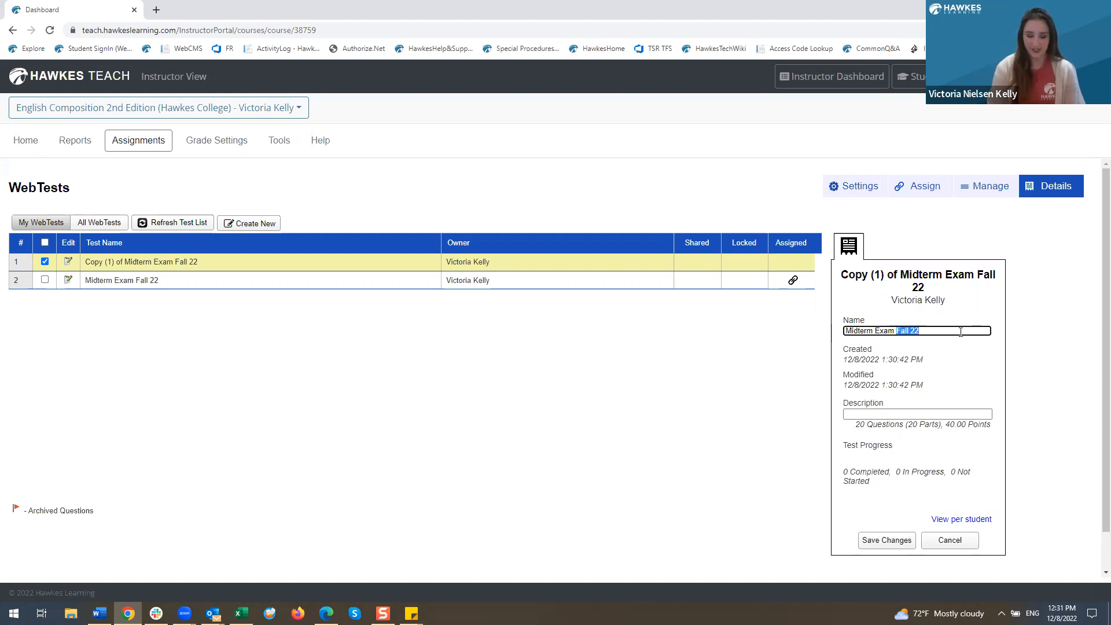
pyautogui.write('Spr23')
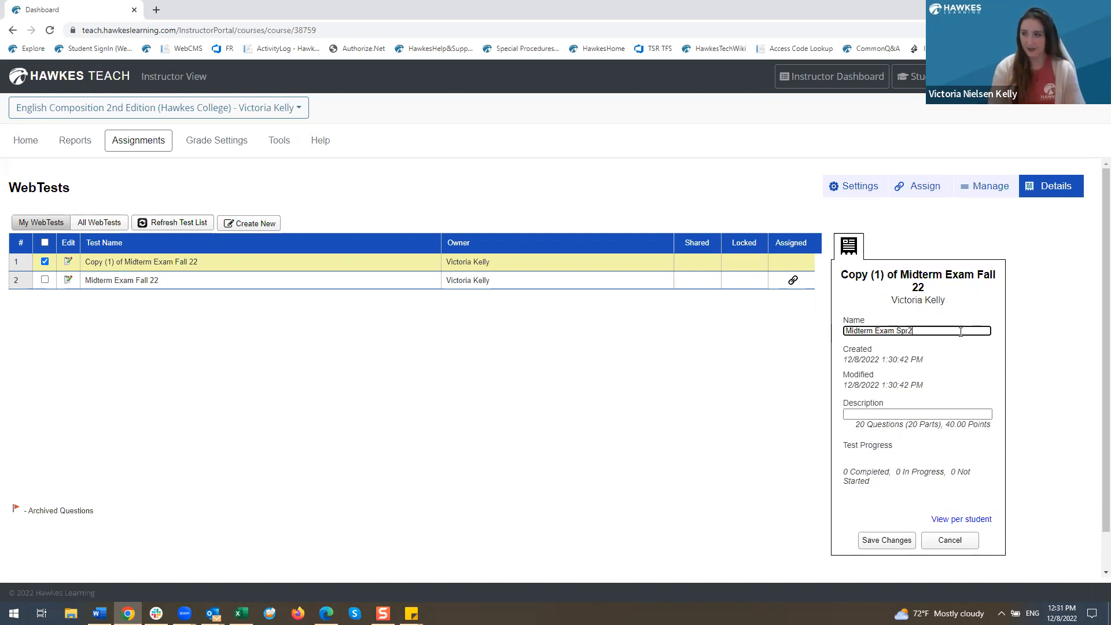
pyautogui.click(864, 539)
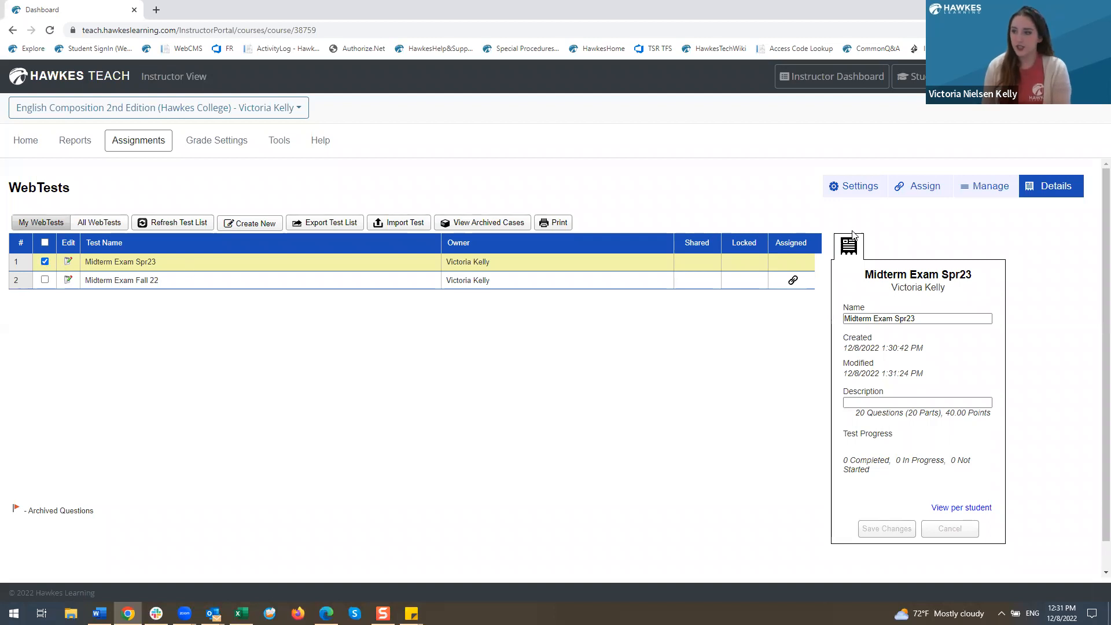
# Open the general settings of the Midterm Exam Fall 22 test, with only that test selected.
pyautogui.click(856, 192)
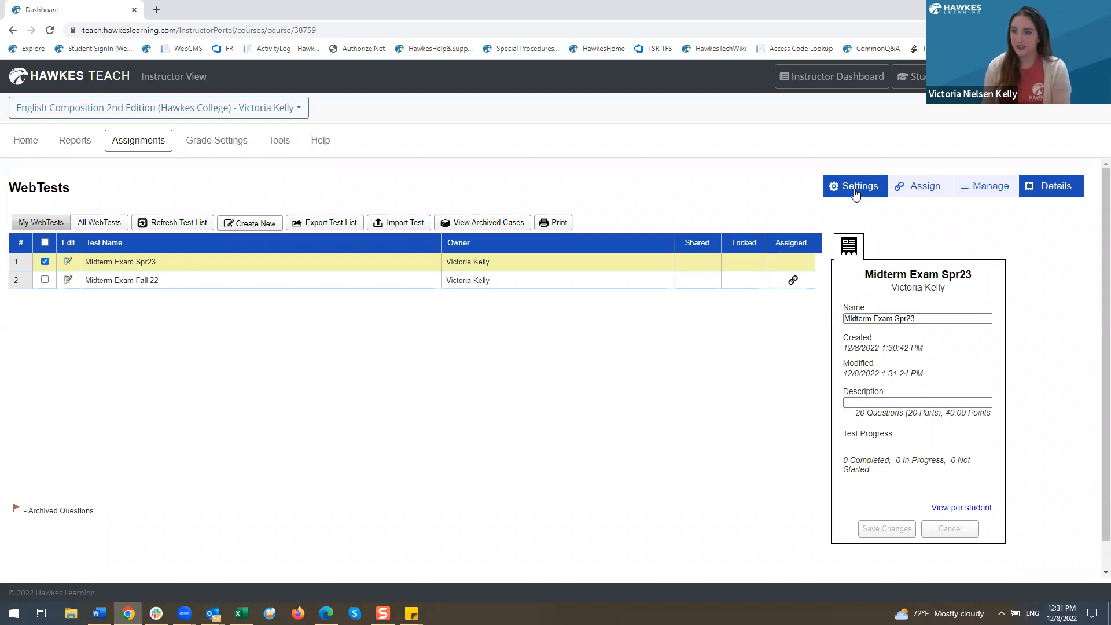
pyautogui.click(44, 262)
pyautogui.click(44, 280)
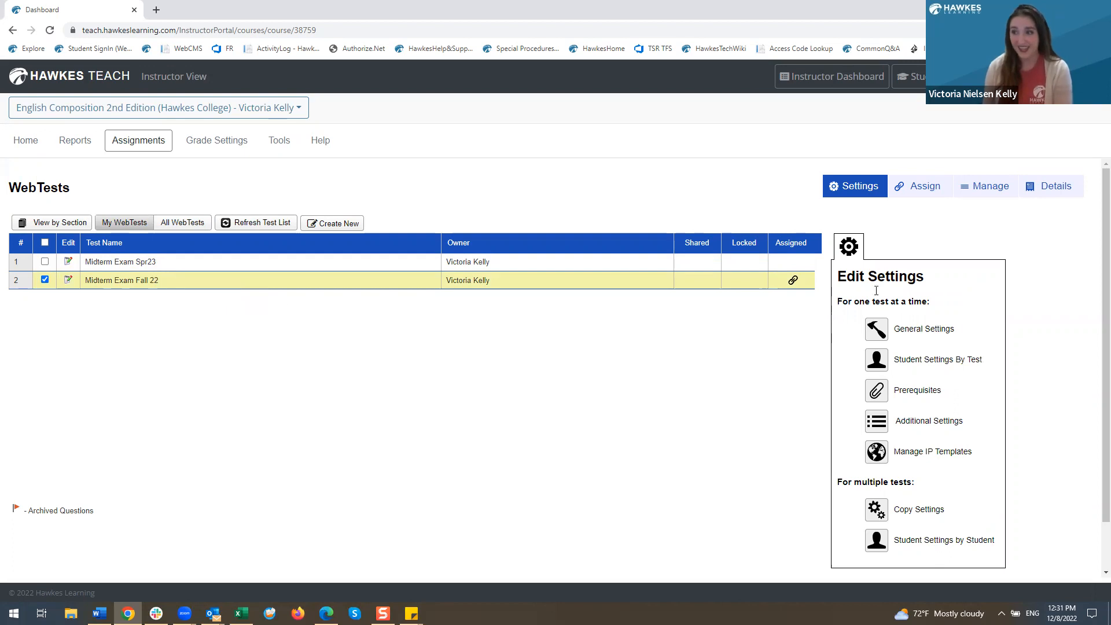
pyautogui.click(937, 336)
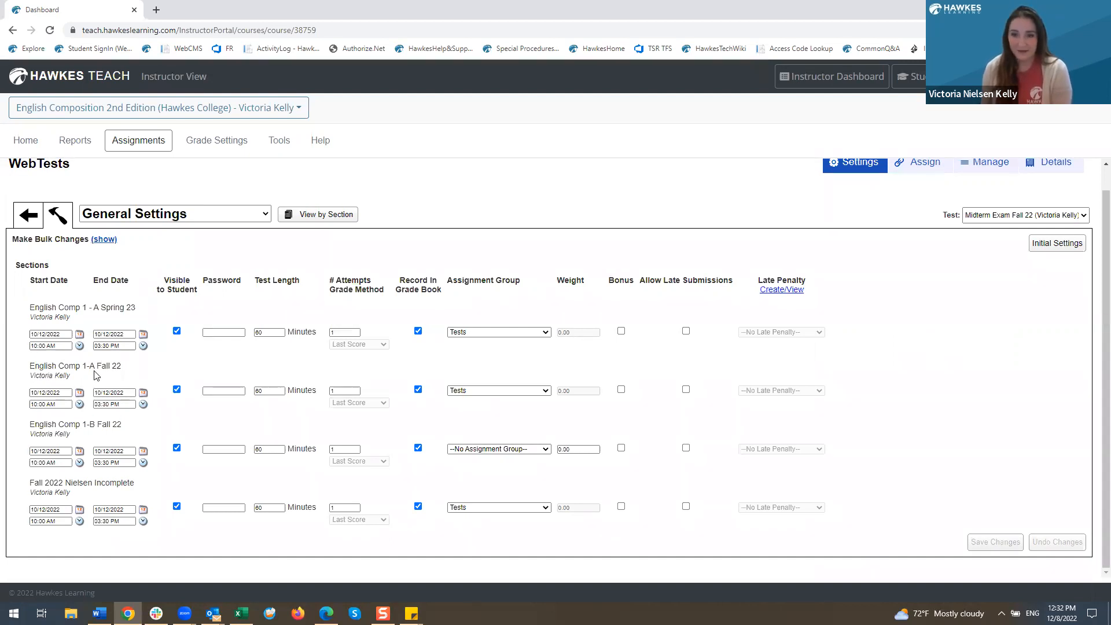
# Set the test's start date for the English Comp 1 - A Spring 23 section to 03/06/2023.
pyautogui.click(79, 335)
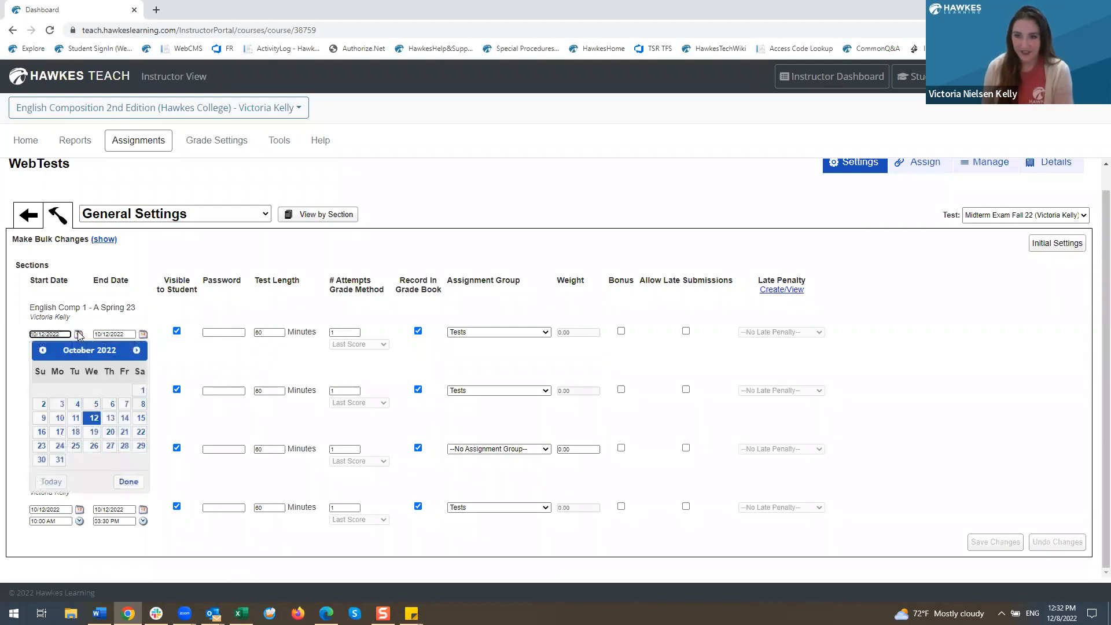
pyautogui.click(139, 352)
pyautogui.click(139, 352)
pyautogui.click(139, 352)
pyautogui.click(140, 351)
pyautogui.click(139, 352)
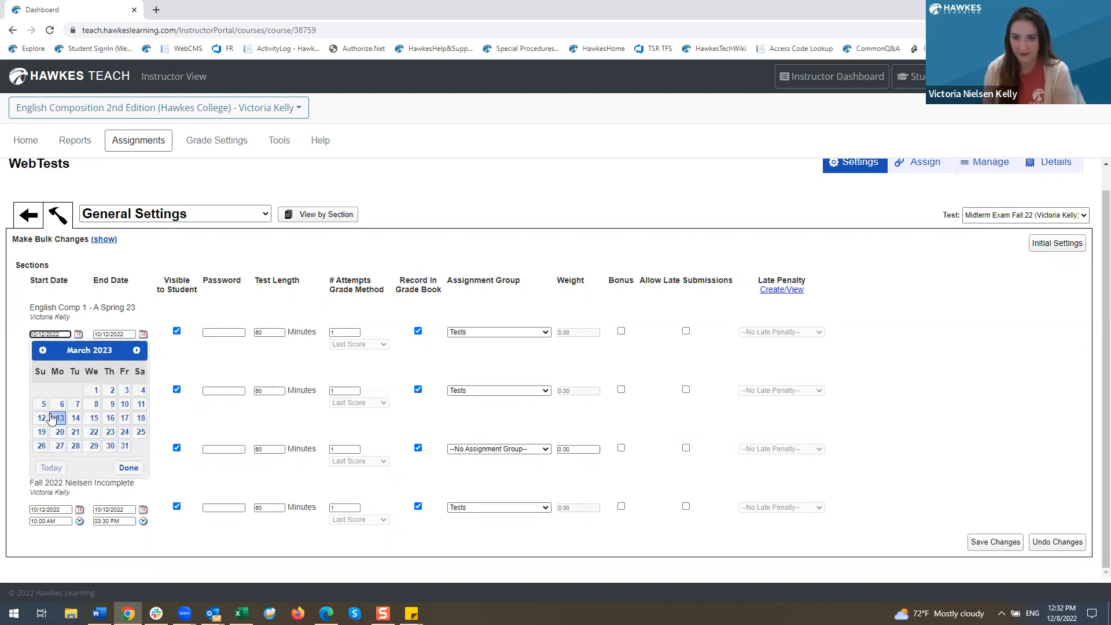
pyautogui.click(60, 404)
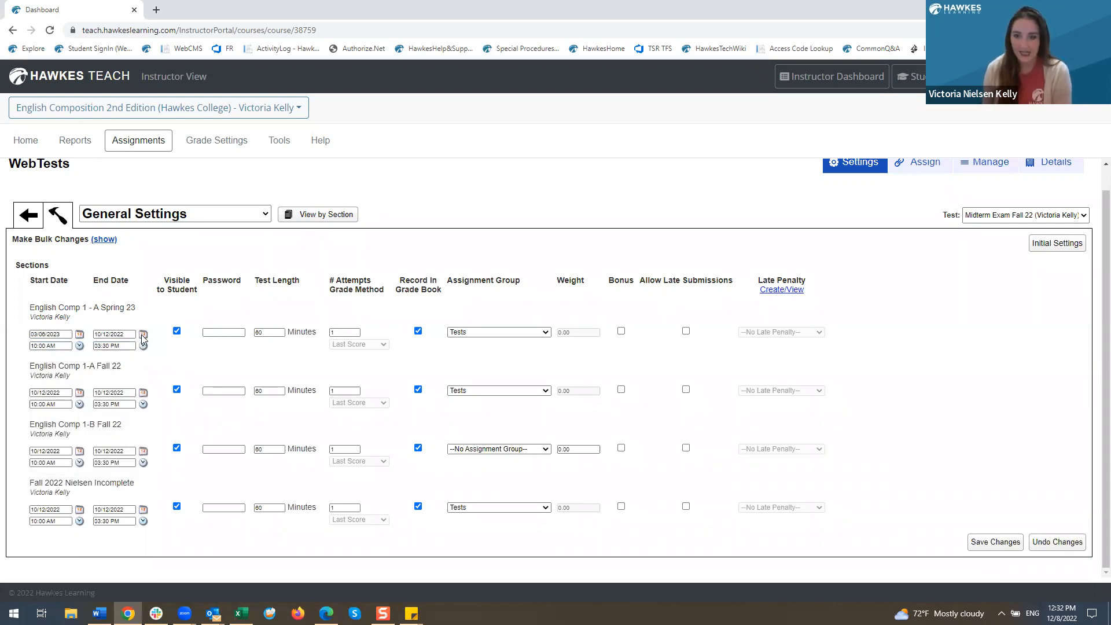
# Set the test's end date for the English Comp 1 - A Spring 23 section to 03/06/2023 and save the changes.
pyautogui.click(142, 335)
pyautogui.click(197, 351)
pyautogui.click(197, 351)
pyautogui.click(197, 351)
pyautogui.click(197, 351)
pyautogui.click(196, 351)
pyautogui.click(123, 404)
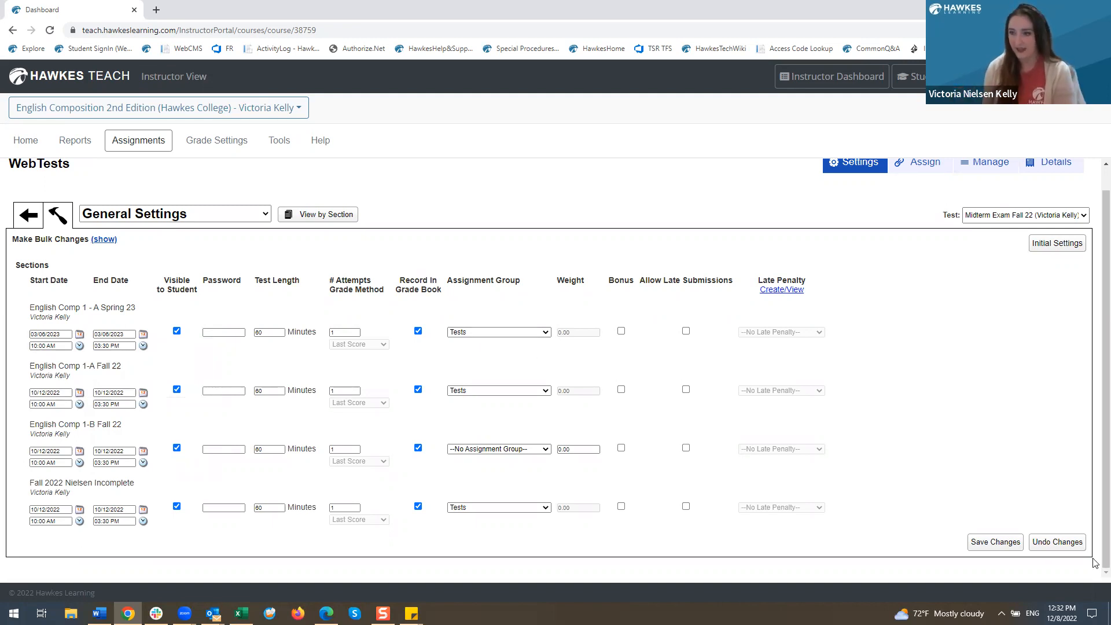
pyautogui.click(990, 546)
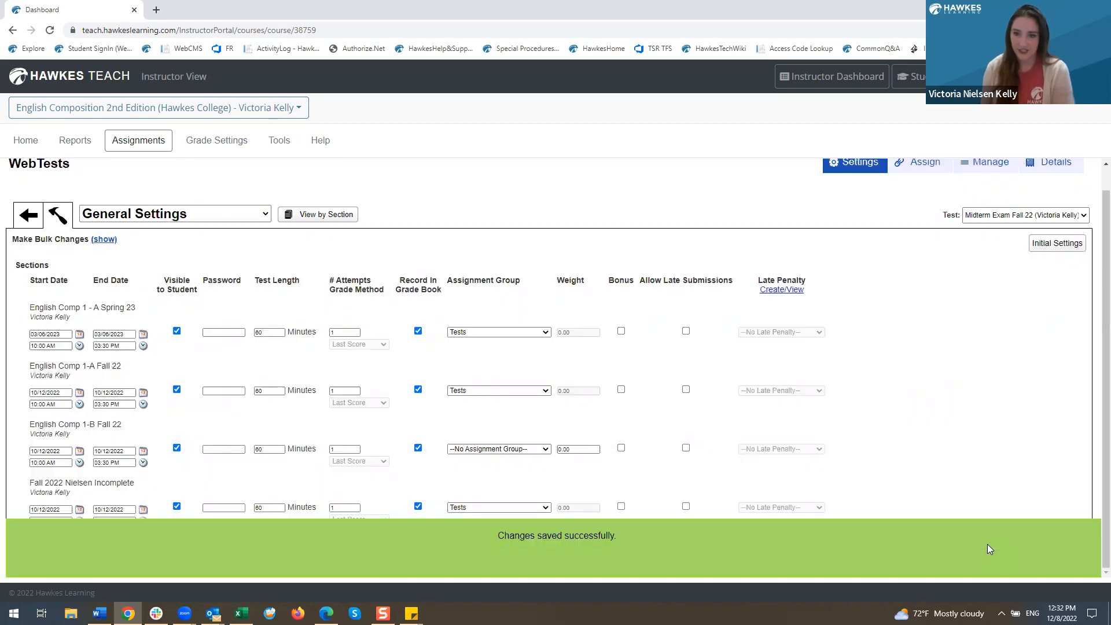
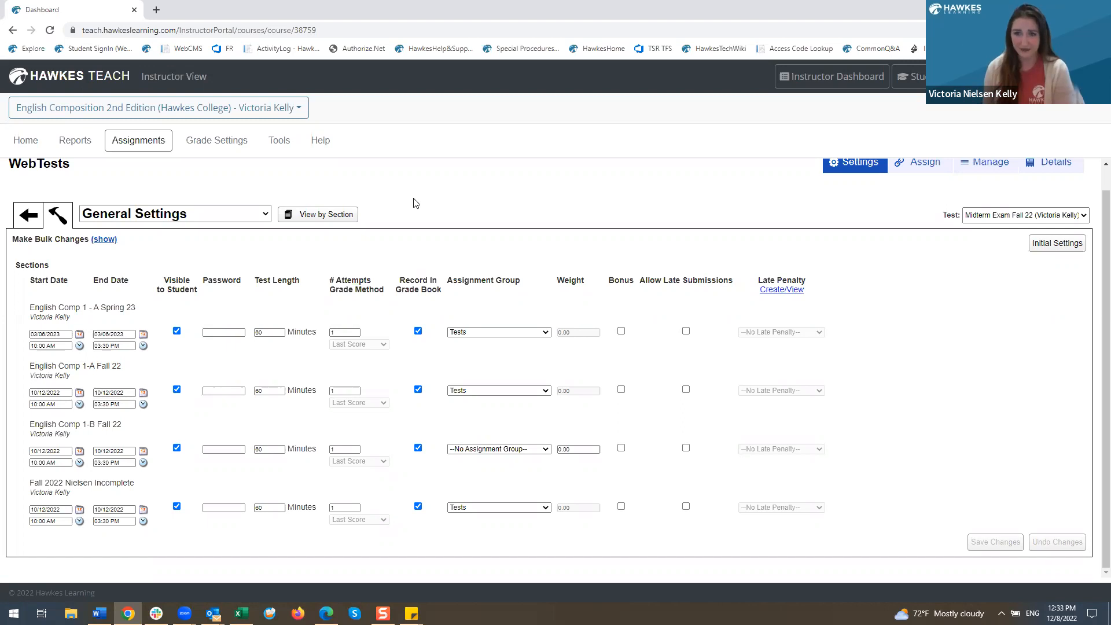
# Return to the WebTests list, clear the test selection while showing all WebTests, and start creating a new test.
pyautogui.click(26, 213)
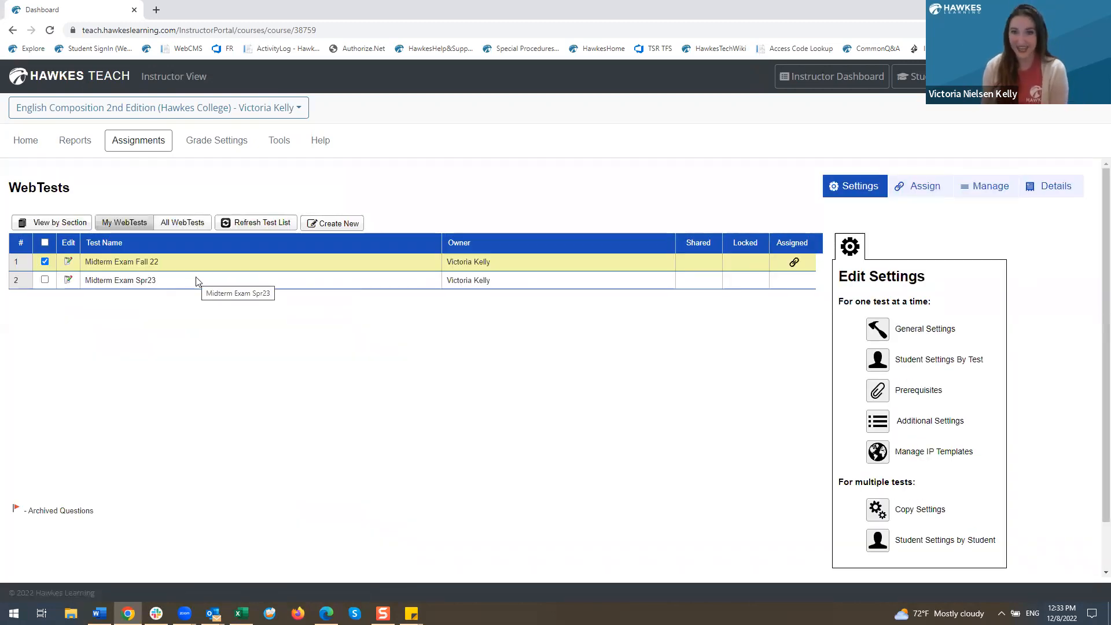
pyautogui.click(45, 262)
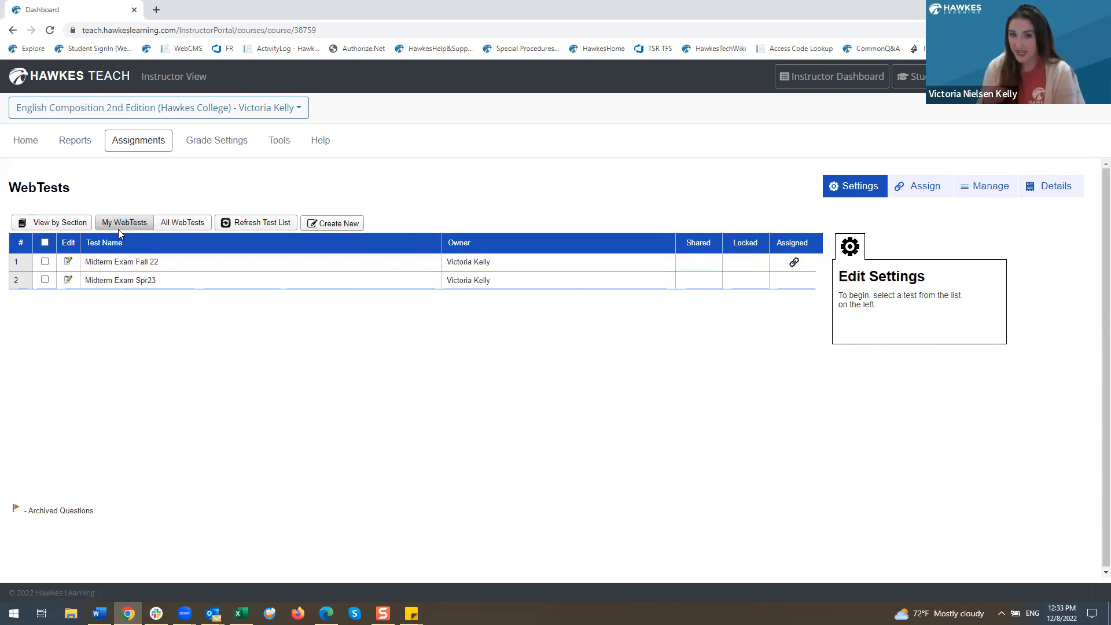
pyautogui.click(173, 226)
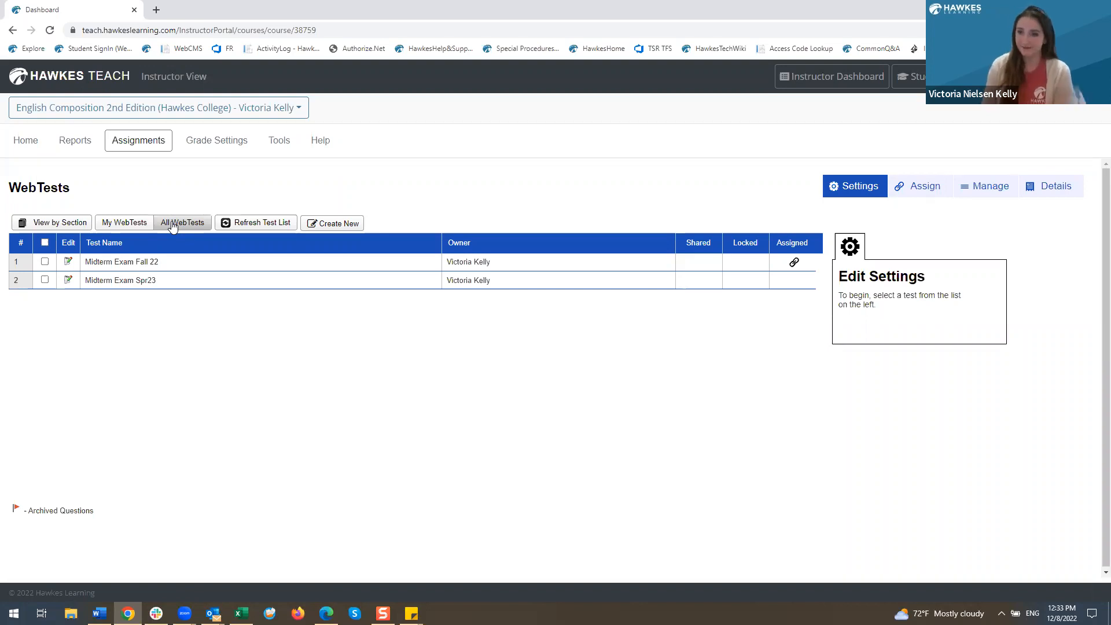
pyautogui.click(357, 225)
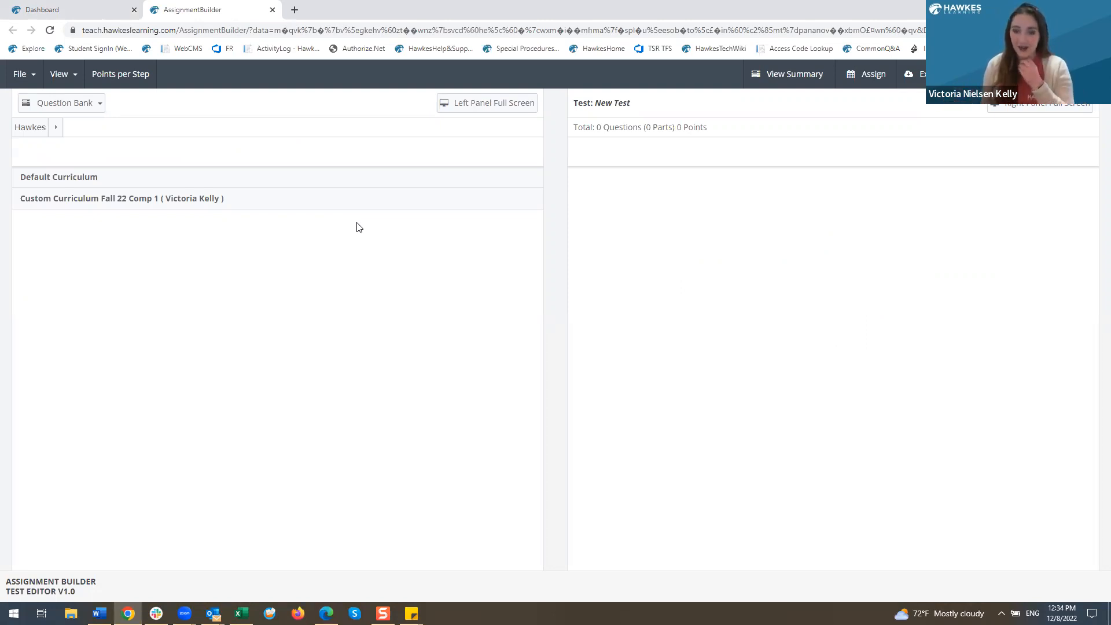
# Add 8 questions to the new test from lessons 1.1 to 1.4 of Chapter 1 in the Custom Curriculum Fall 22 Comp 1.
pyautogui.click(96, 208)
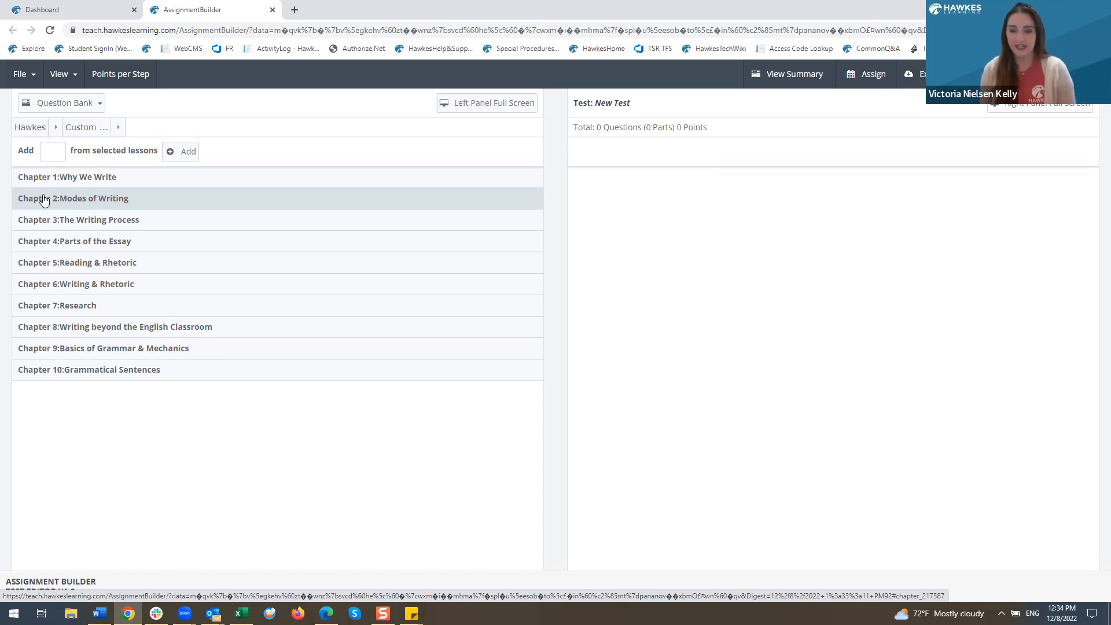
pyautogui.click(70, 182)
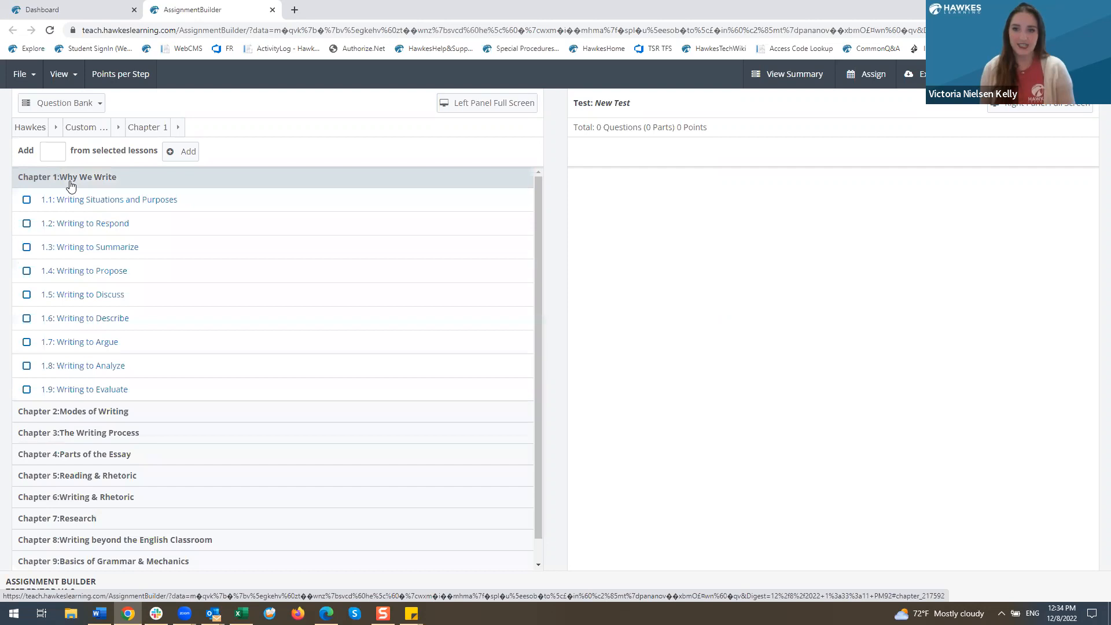
pyautogui.click(27, 200)
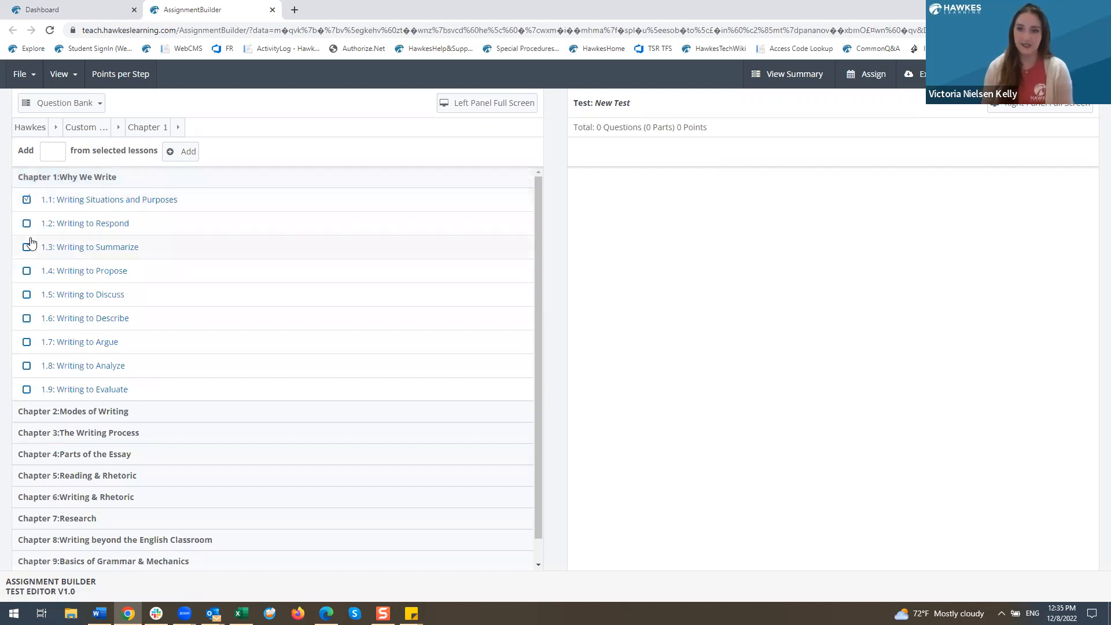
pyautogui.click(27, 225)
pyautogui.click(27, 249)
pyautogui.click(26, 272)
pyautogui.click(53, 151)
pyautogui.write('8')
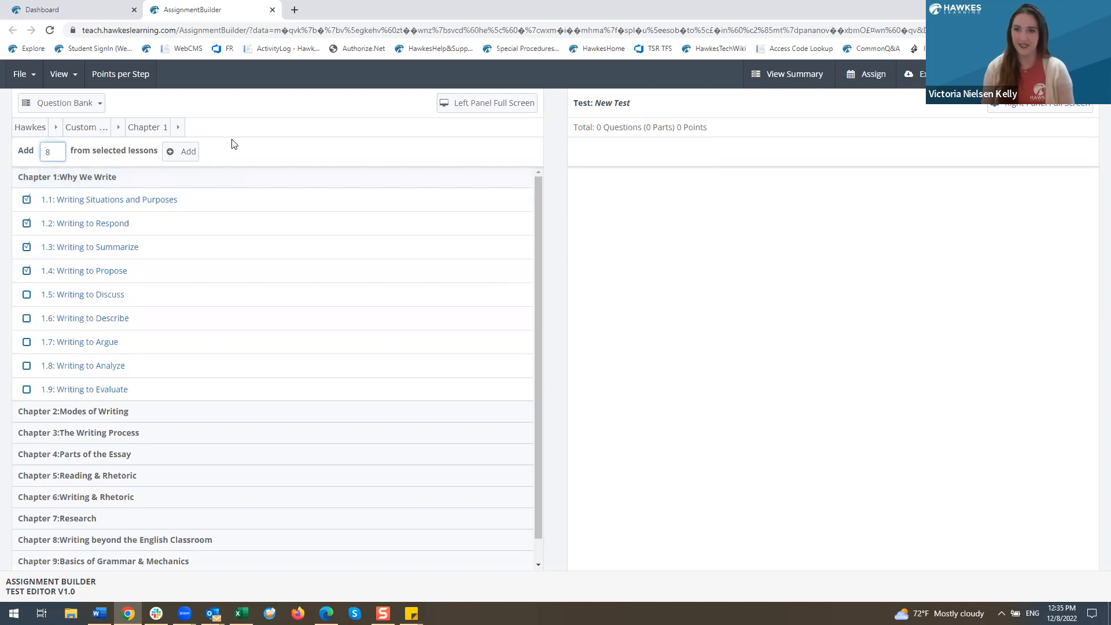
pyautogui.click(183, 152)
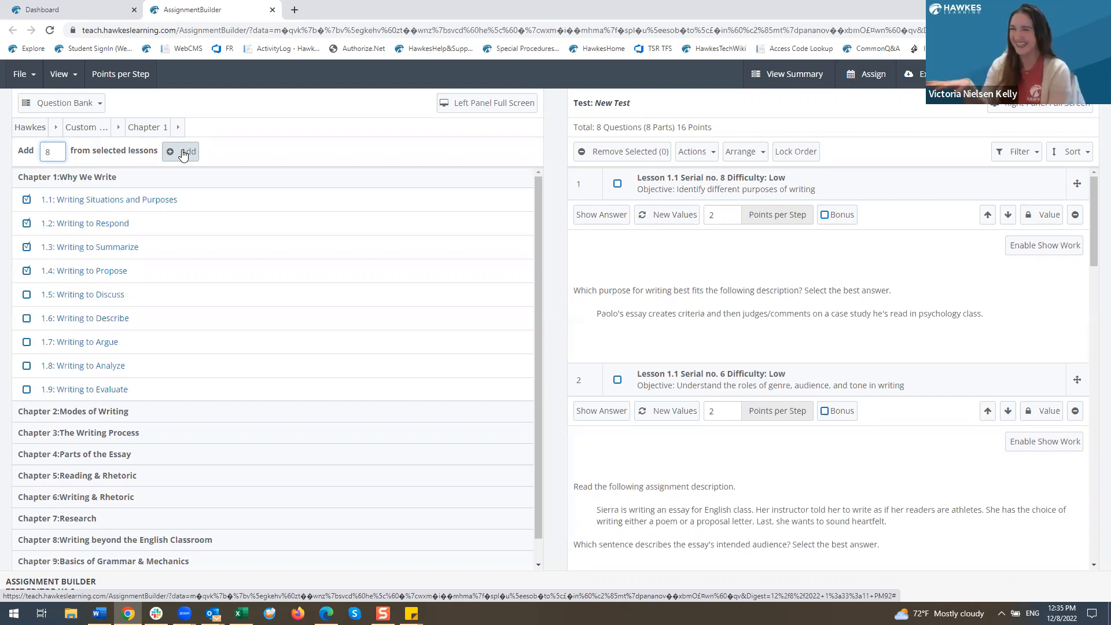
pyautogui.moveTo(597, 127); pyautogui.dragTo(738, 123)
pyautogui.click(770, 122)
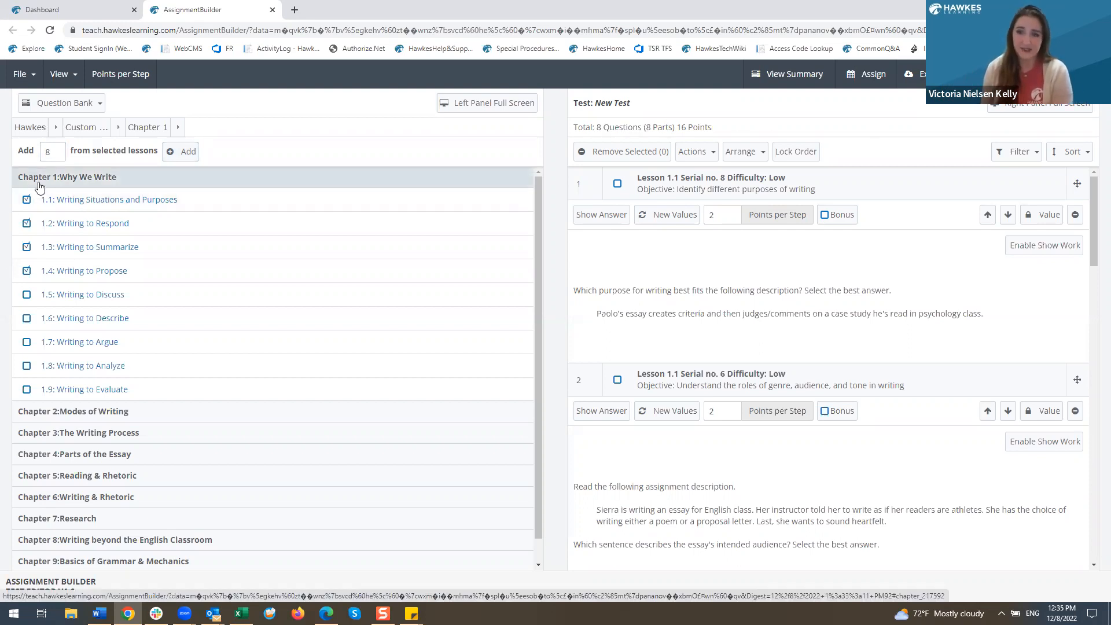
# Deselect lessons 1.1 to 1.4 and collapse Chapter 1: Why We Write.
pyautogui.click(27, 200)
pyautogui.click(27, 223)
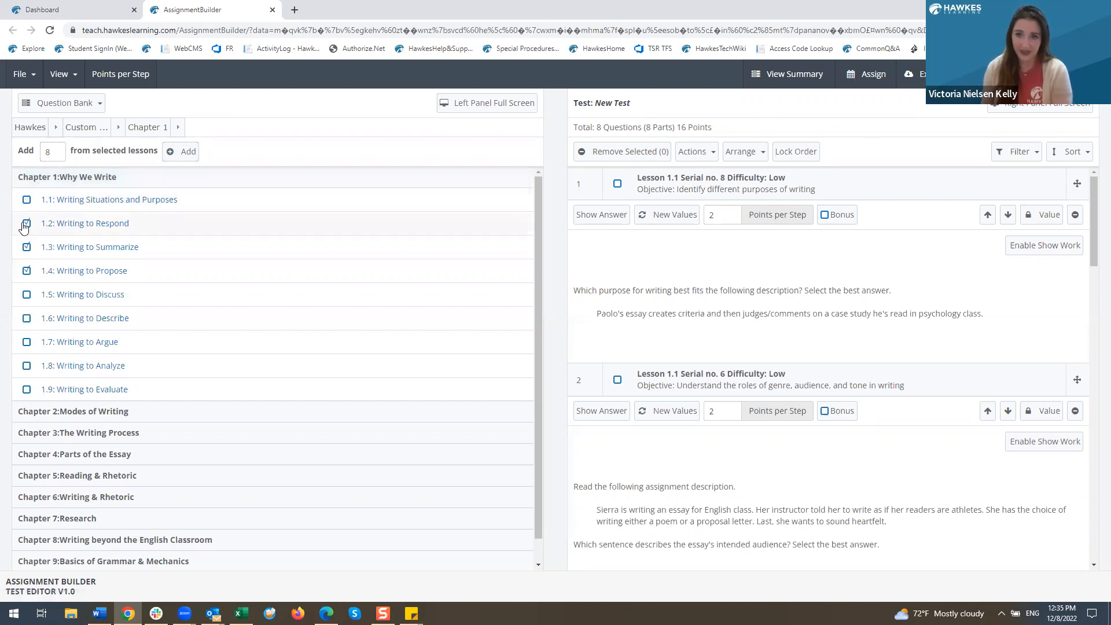
pyautogui.click(27, 247)
pyautogui.click(27, 270)
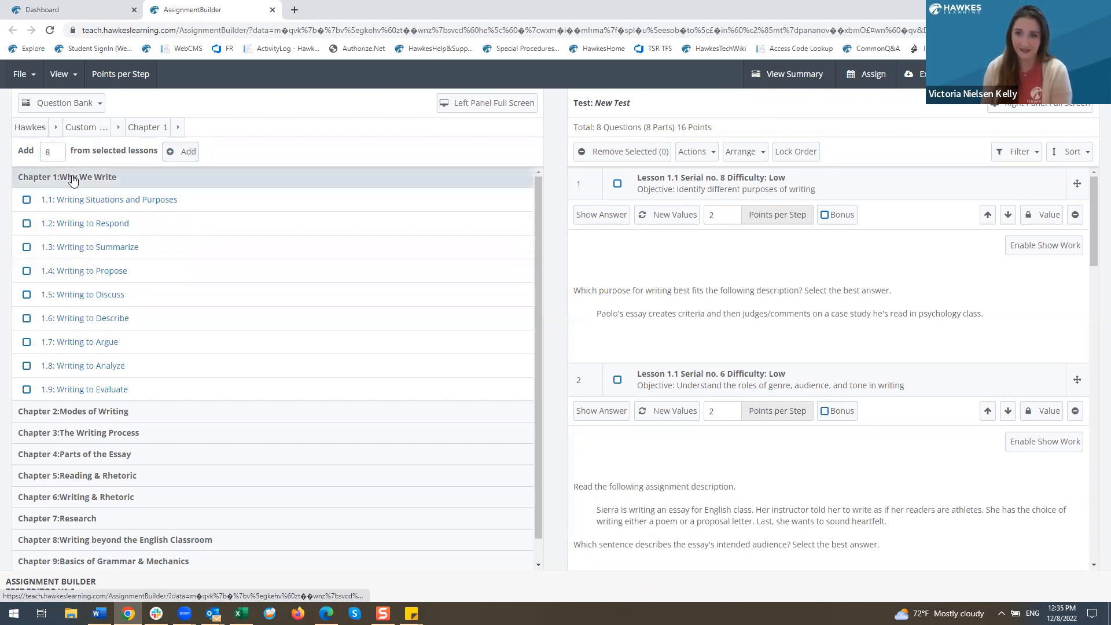
pyautogui.click(73, 180)
# Add 8 questions to the test from lessons 2.1 to 2.4 of Chapter 2: Modes of Writing.
pyautogui.click(79, 200)
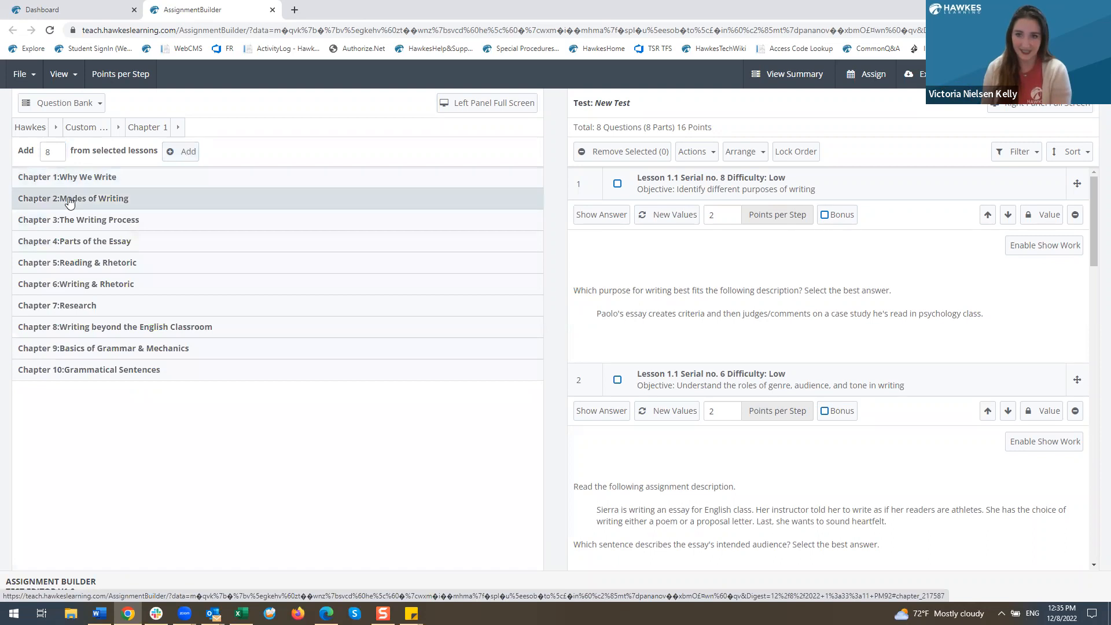
pyautogui.click(27, 221)
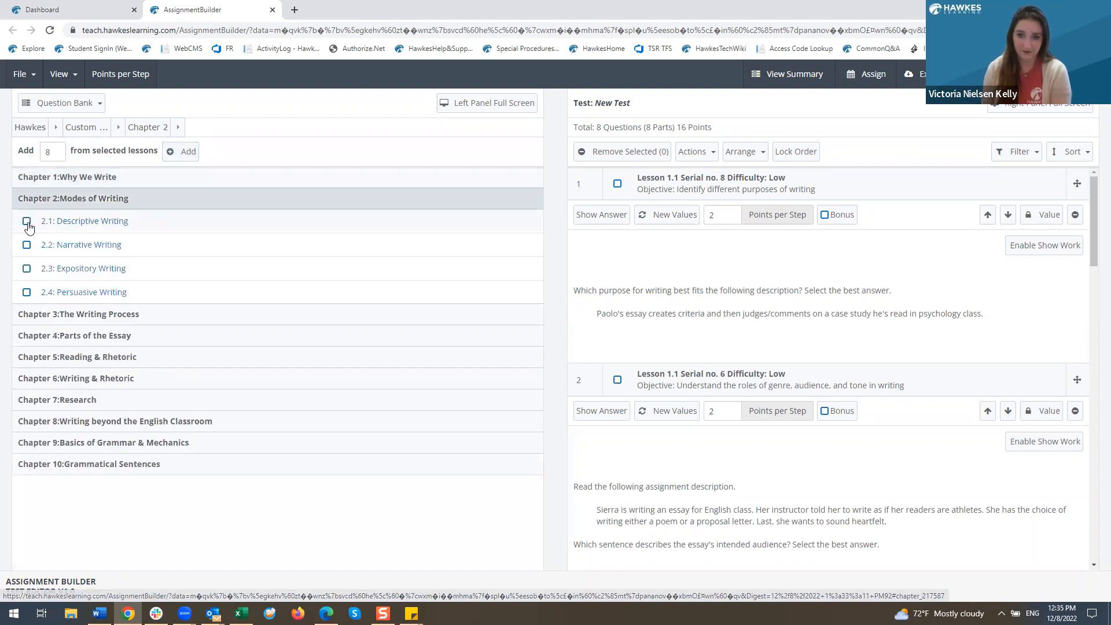
pyautogui.click(26, 245)
pyautogui.click(26, 269)
pyautogui.click(27, 292)
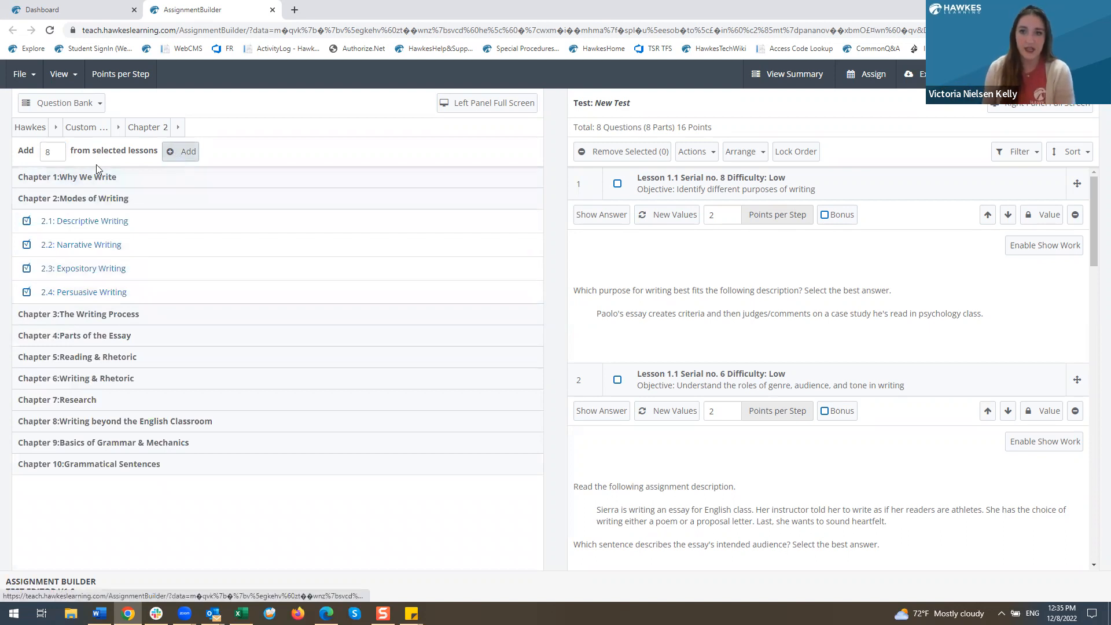
pyautogui.click(193, 154)
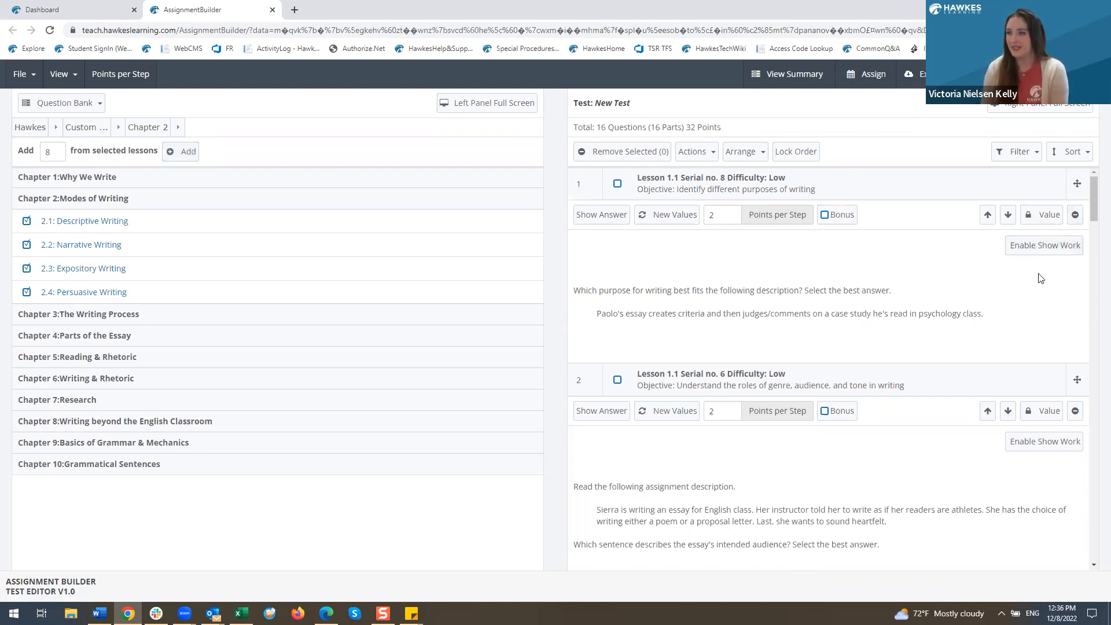
# Look through the added test questions and open the individual questions of lesson 2.1: Descriptive Writing.
pyautogui.scroll(-3, 1041, 272)
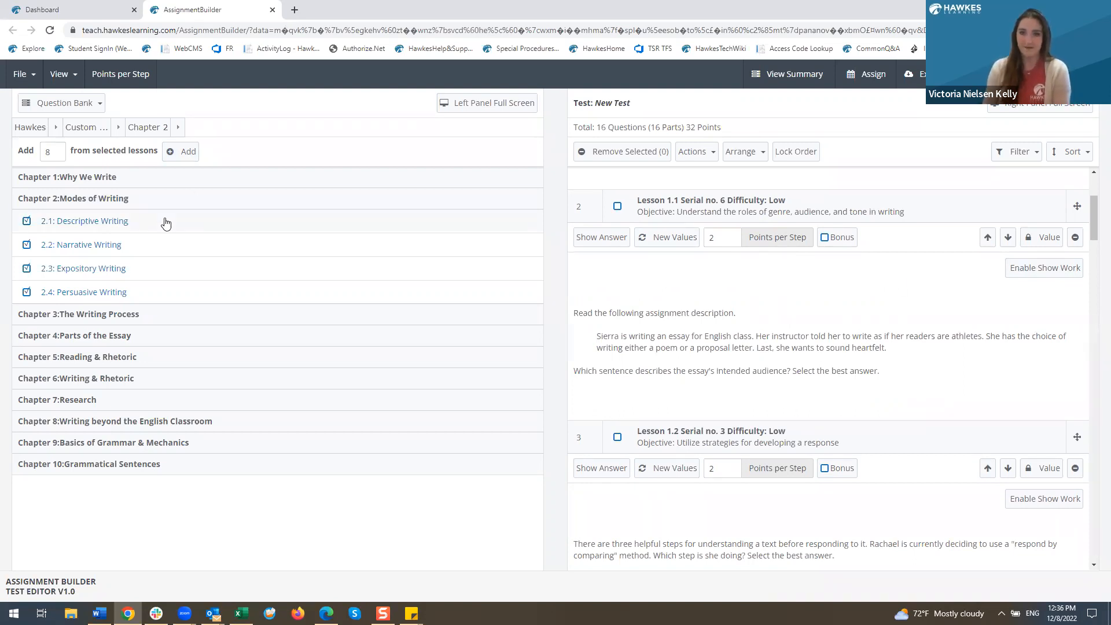
pyautogui.click(99, 224)
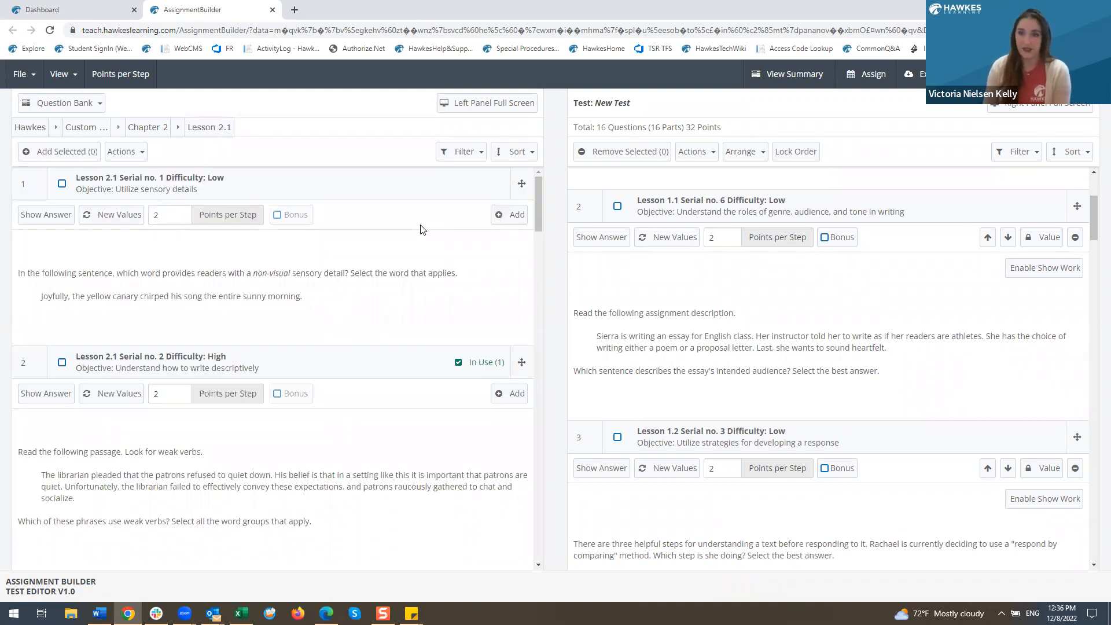
# Look through the lesson 2.1 questions in the question bank and remove question Lesson 1.1 Serial no. 6 from the test.
pyautogui.scroll(-1, 406, 377)
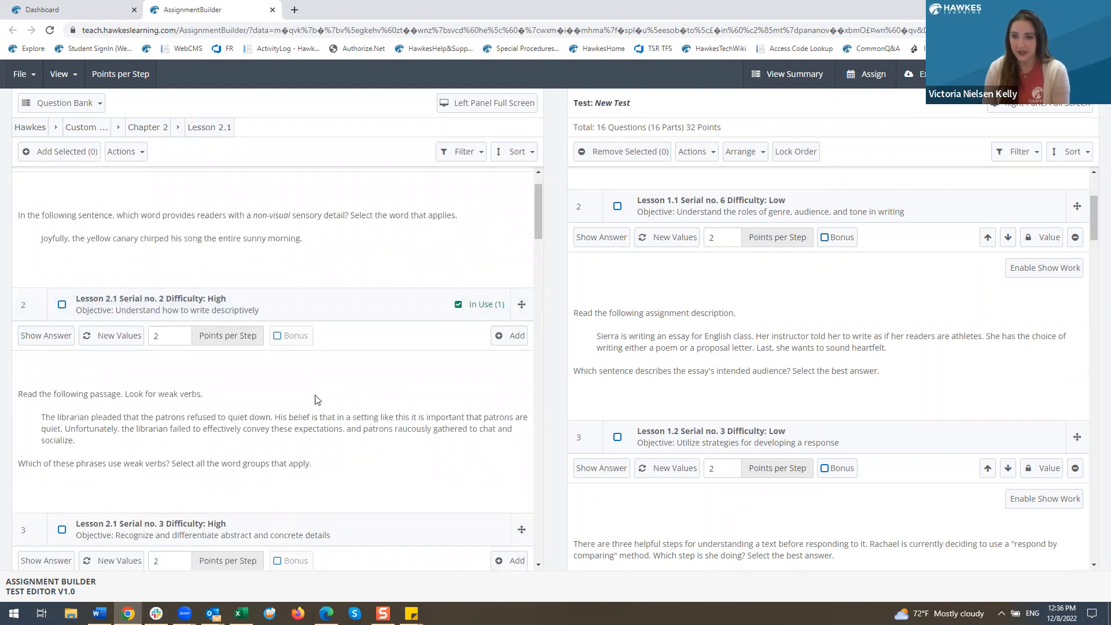
pyautogui.scroll(-2, 317, 400)
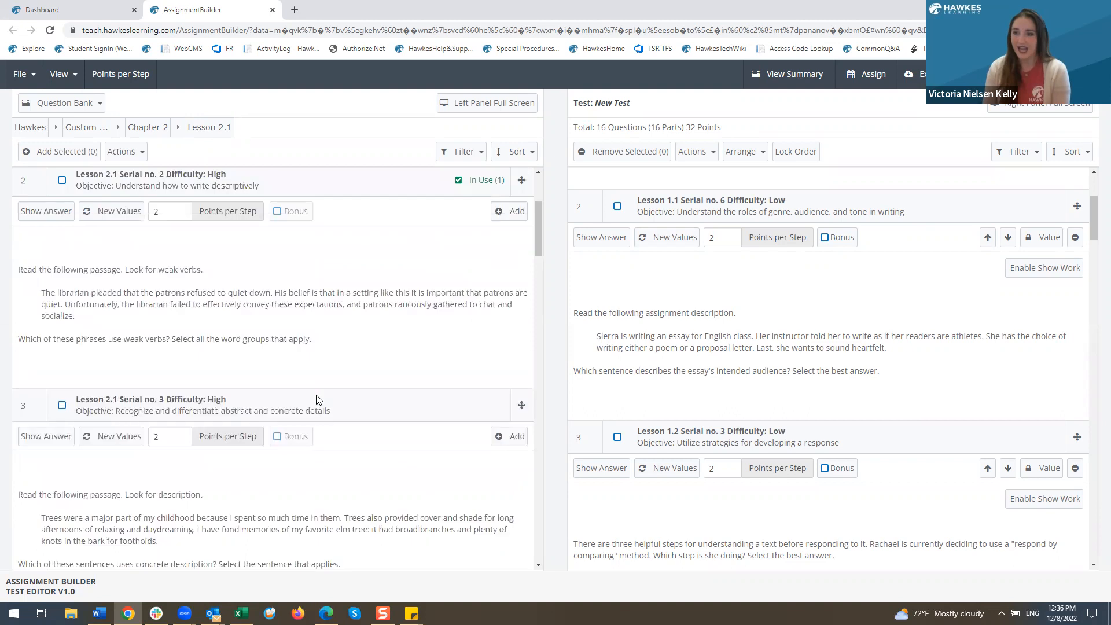
pyautogui.scroll(1, 316, 399)
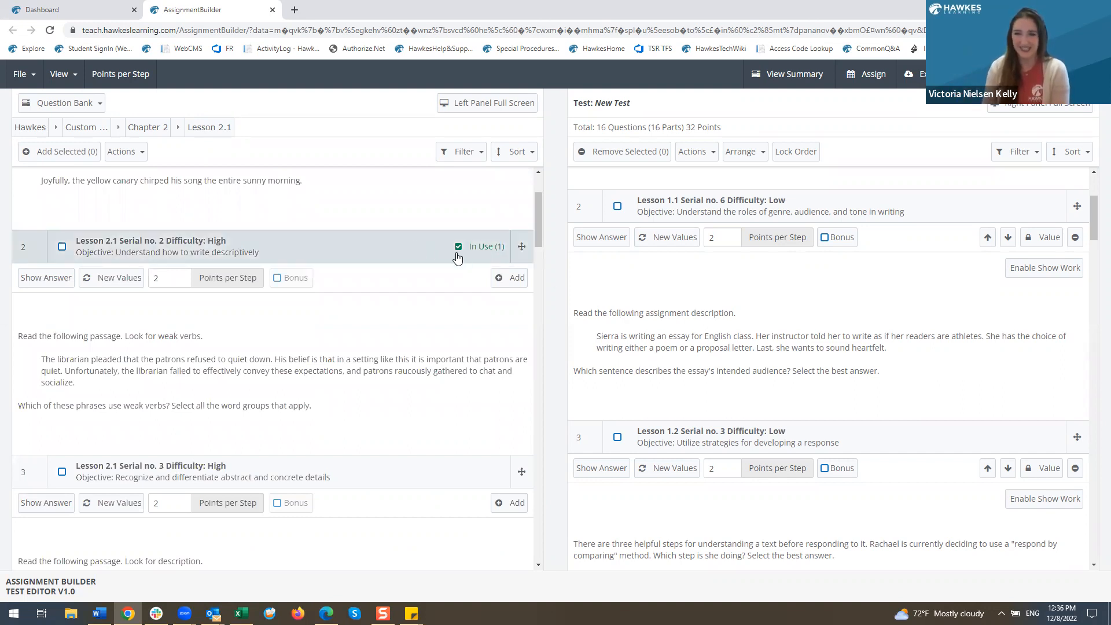
pyautogui.scroll(-8, 457, 257)
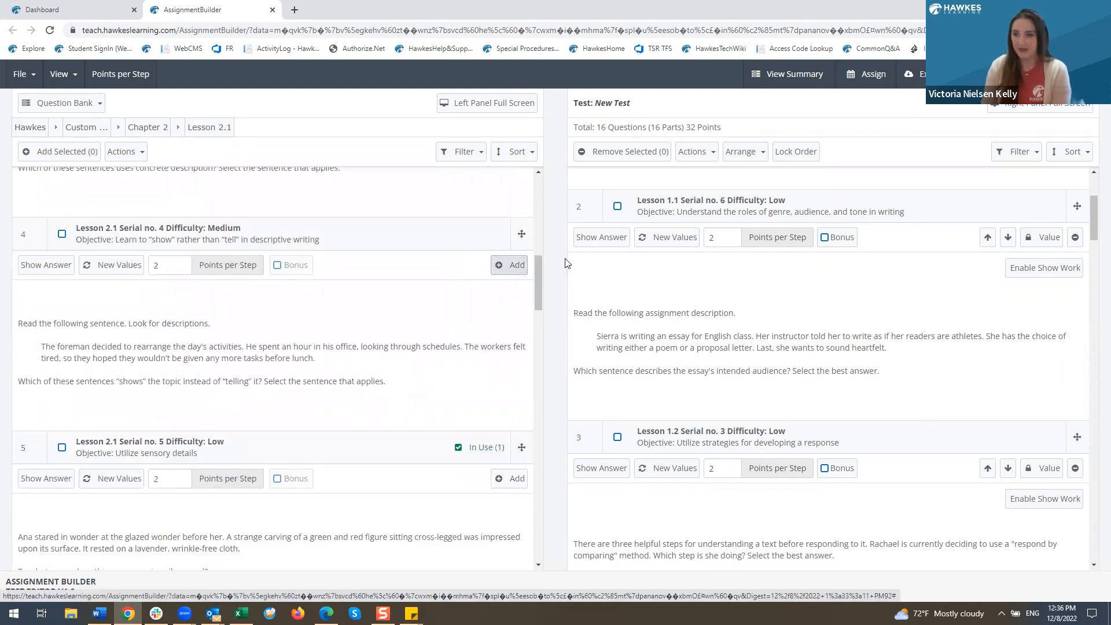
pyautogui.click(1075, 238)
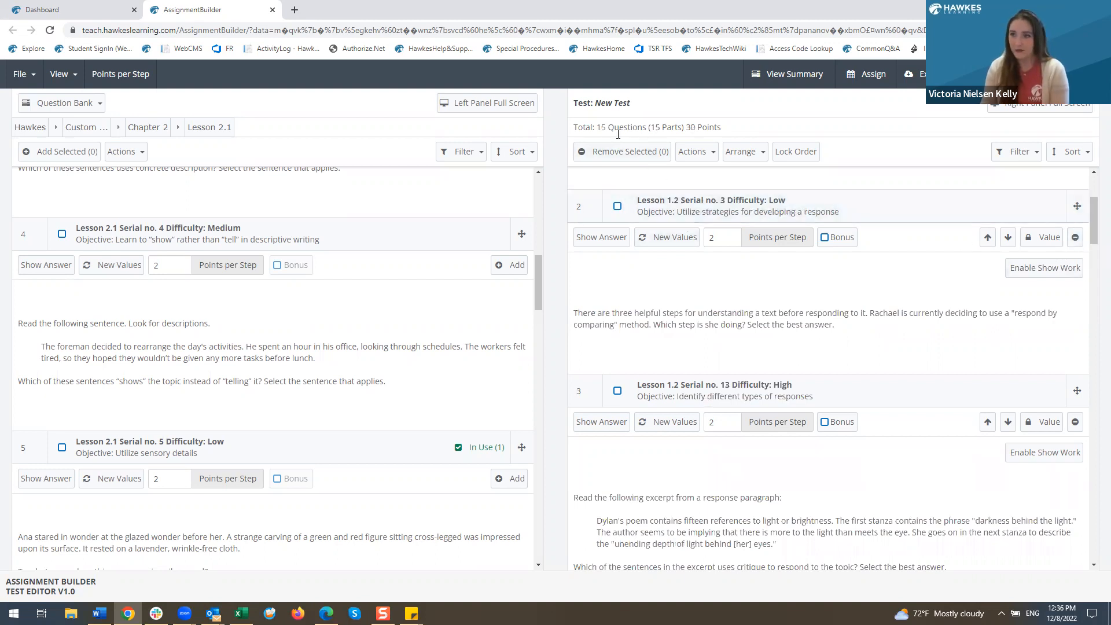
# Try 0.5 points per step on the first test question, Lesson 1.1 Serial no. 8, and set it back to 2.
pyautogui.scroll(3, 817, 284)
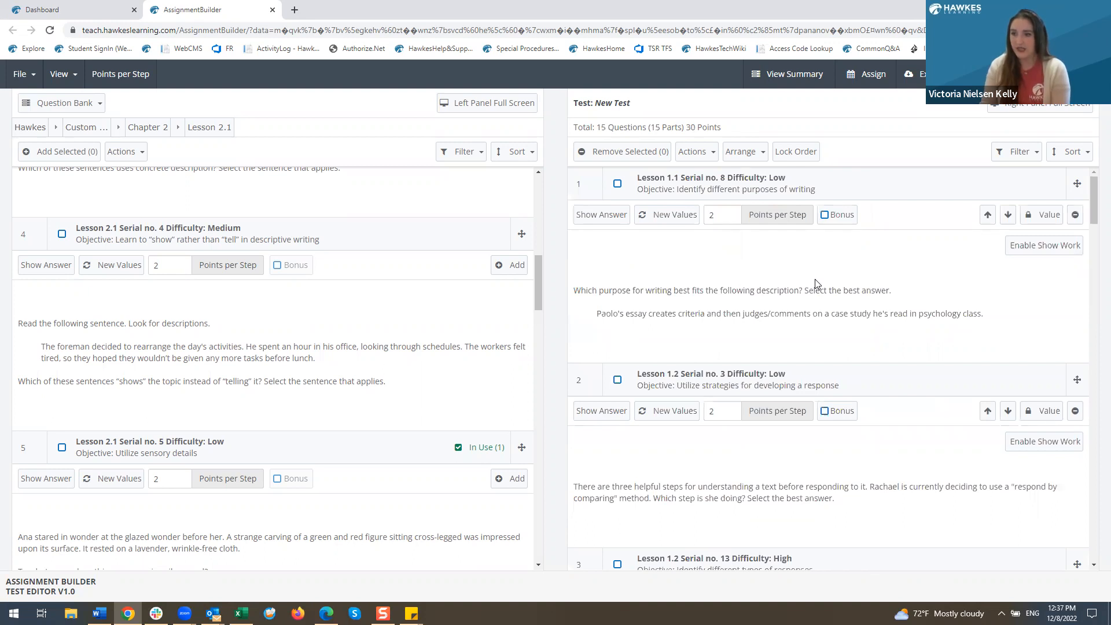
pyautogui.doubleClick(727, 216)
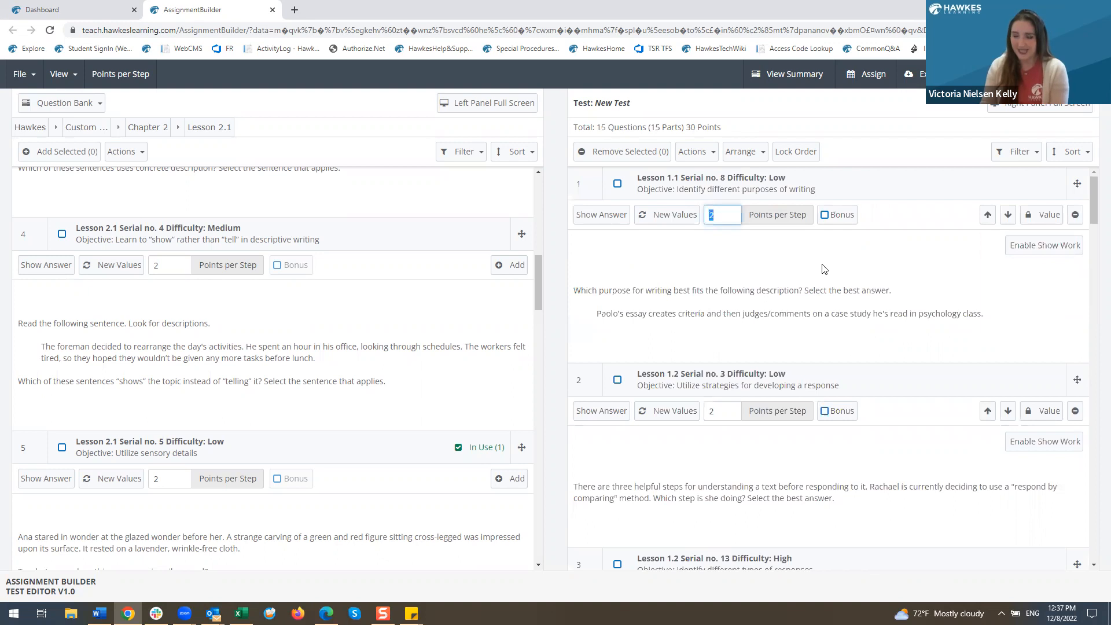
pyautogui.click(730, 214)
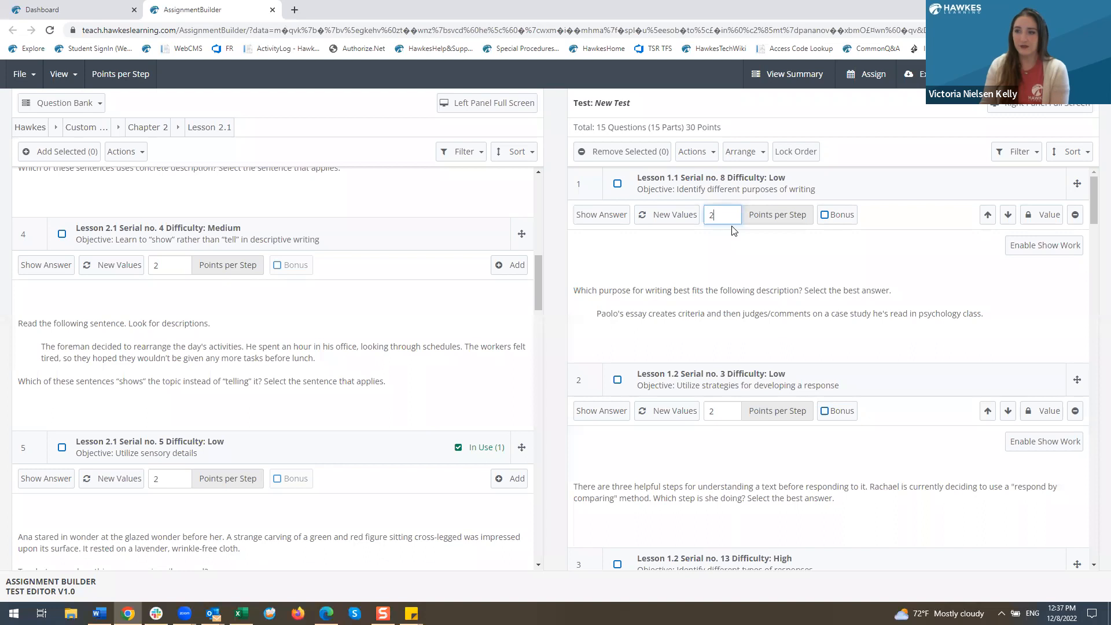
pyautogui.press('BackSpace')
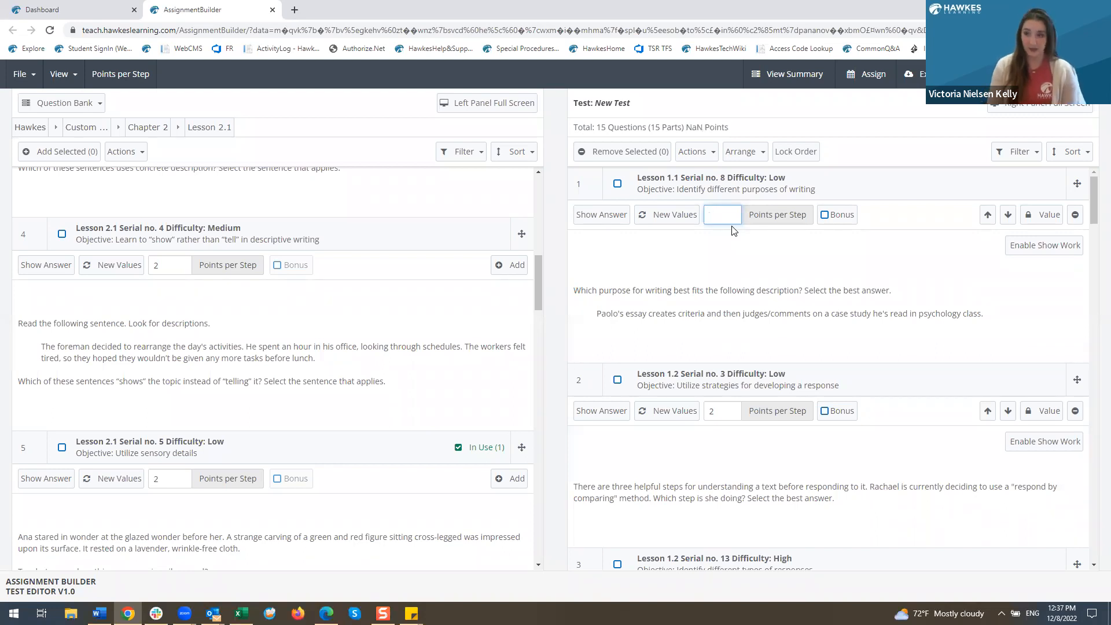
pyautogui.write('0.5')
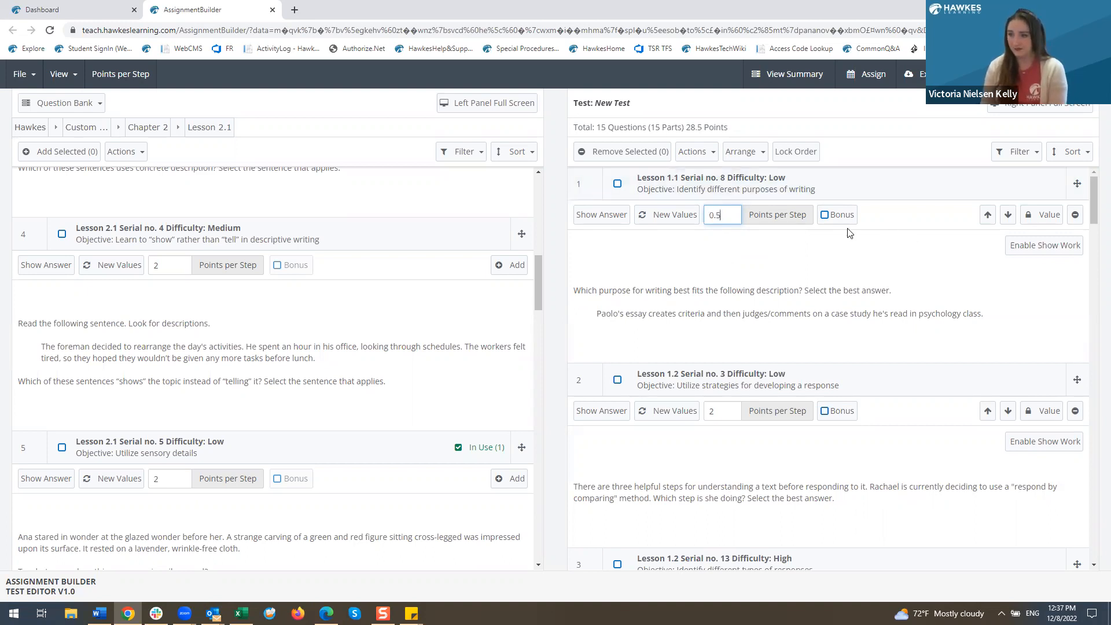
pyautogui.press('BackSpace')
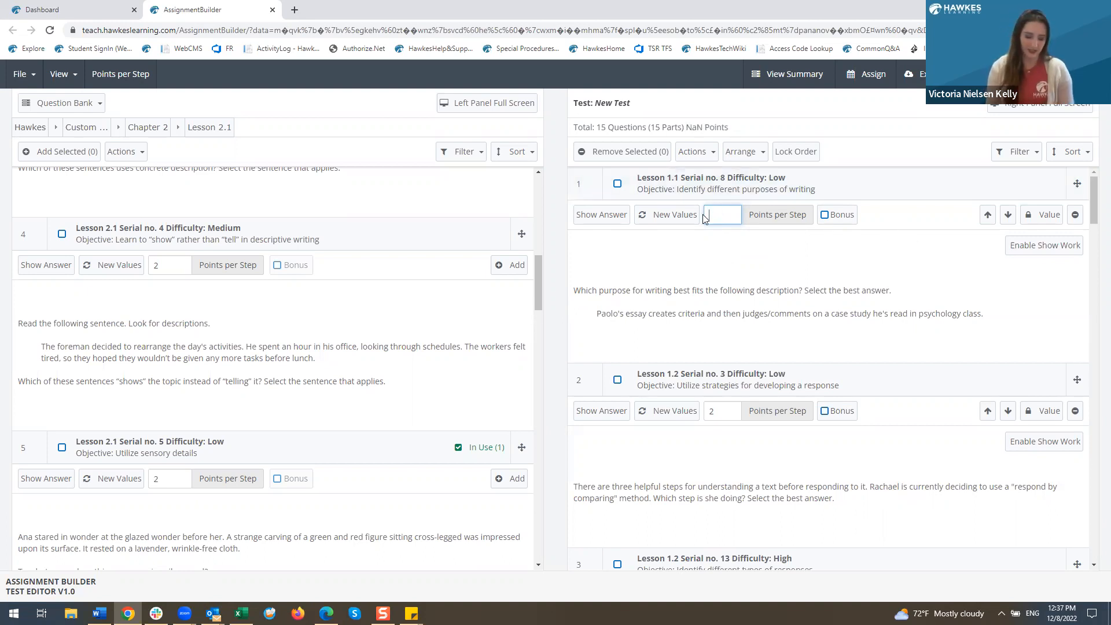
pyautogui.write('2')
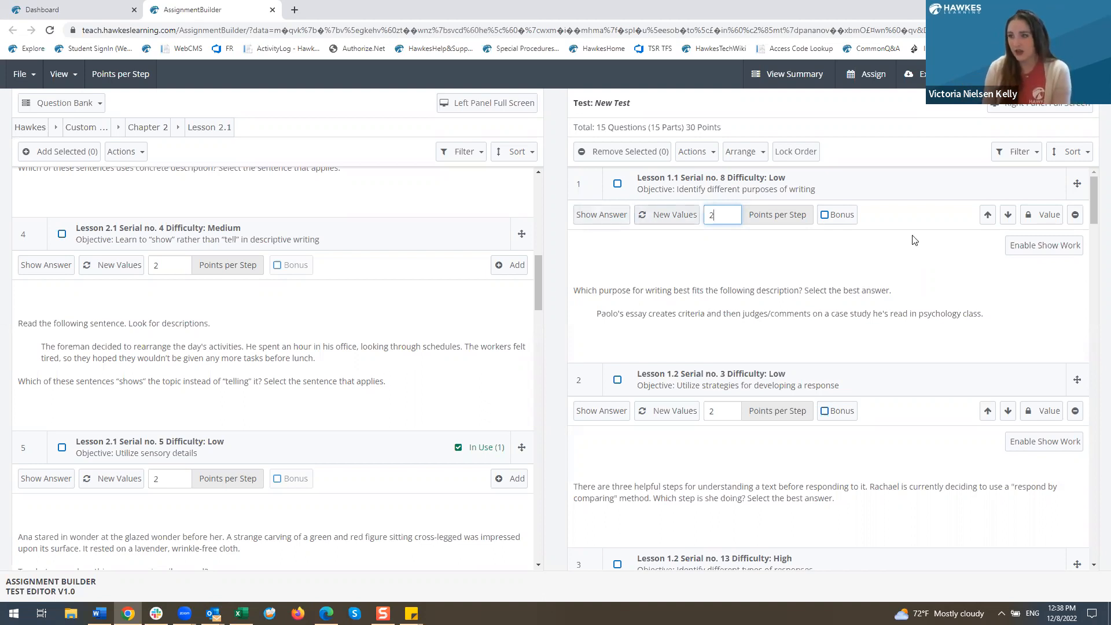
# Select all test questions, view the bulk actions available for them and deselect all questions again.
pyautogui.click(705, 158)
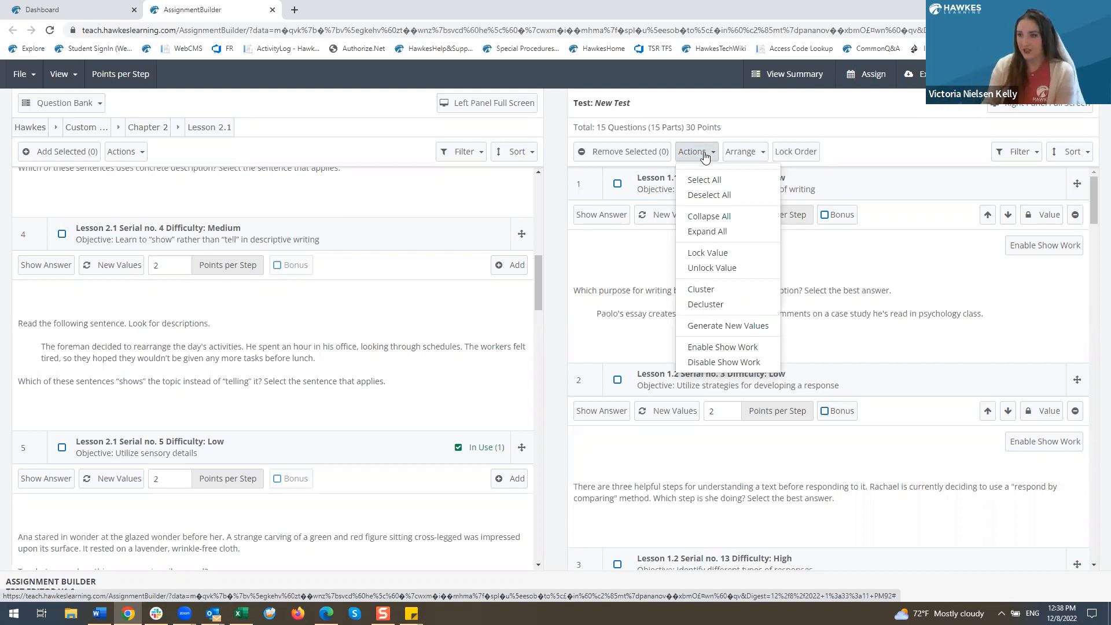
pyautogui.click(706, 180)
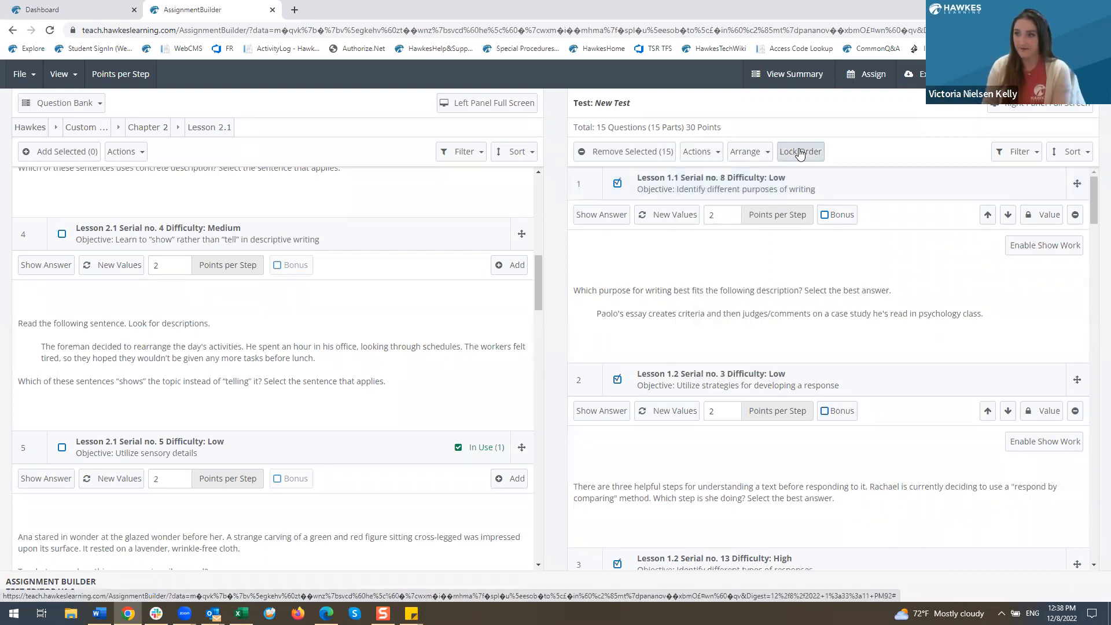
pyautogui.click(708, 153)
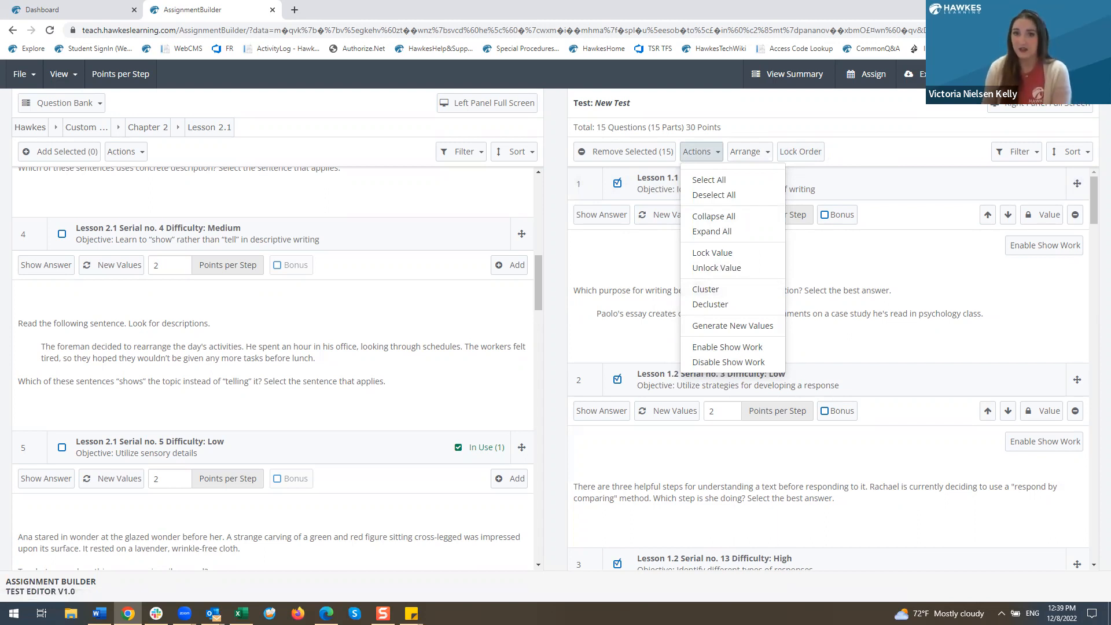
pyautogui.hotkey('alt', 'Tab')
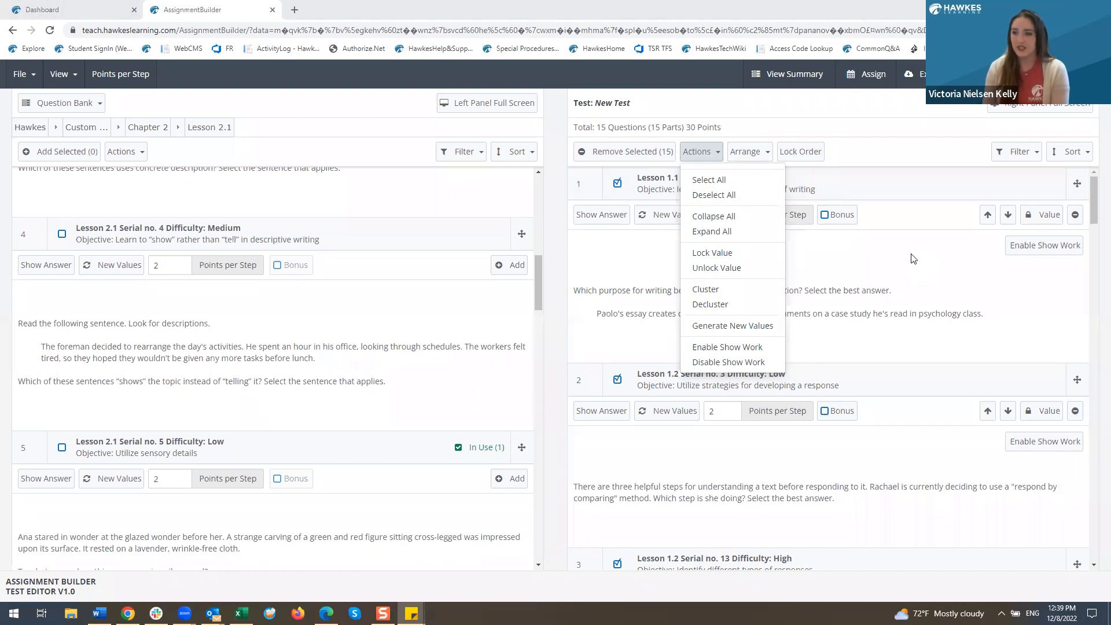
pyautogui.click(728, 197)
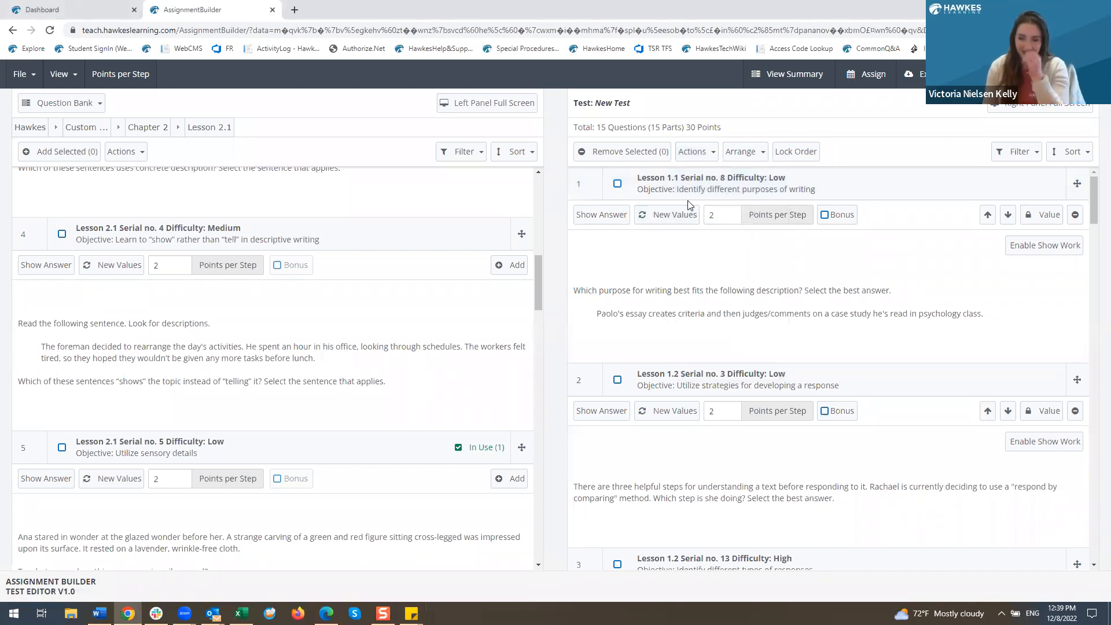
# Select the first three test questions and view the Cluster and Decluster actions without applying either one.
pyautogui.click(618, 184)
pyautogui.click(618, 380)
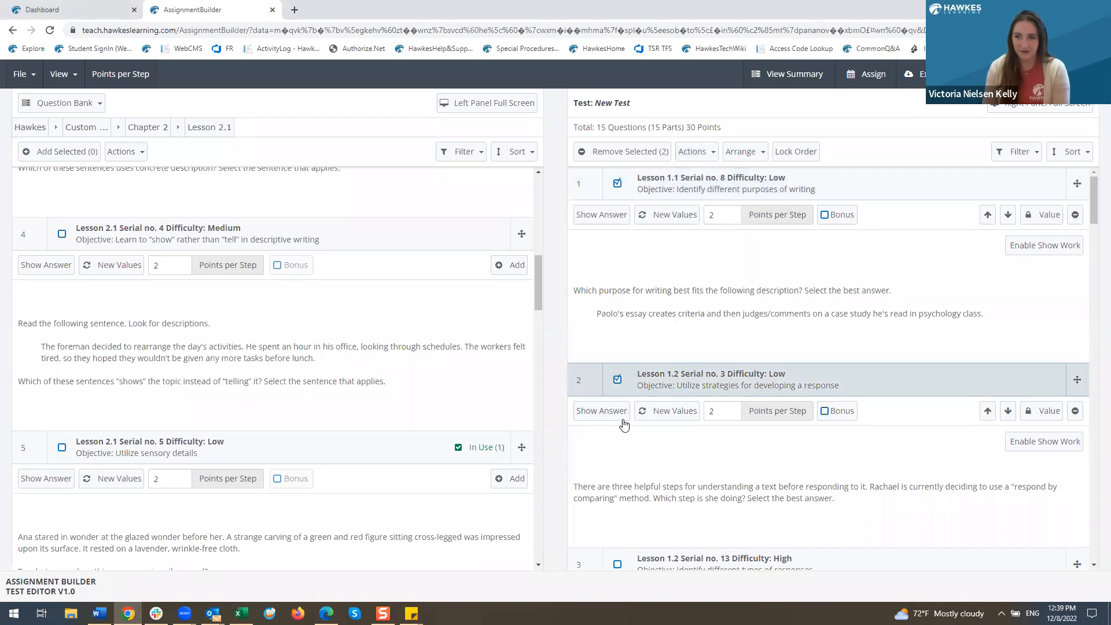
pyautogui.click(618, 565)
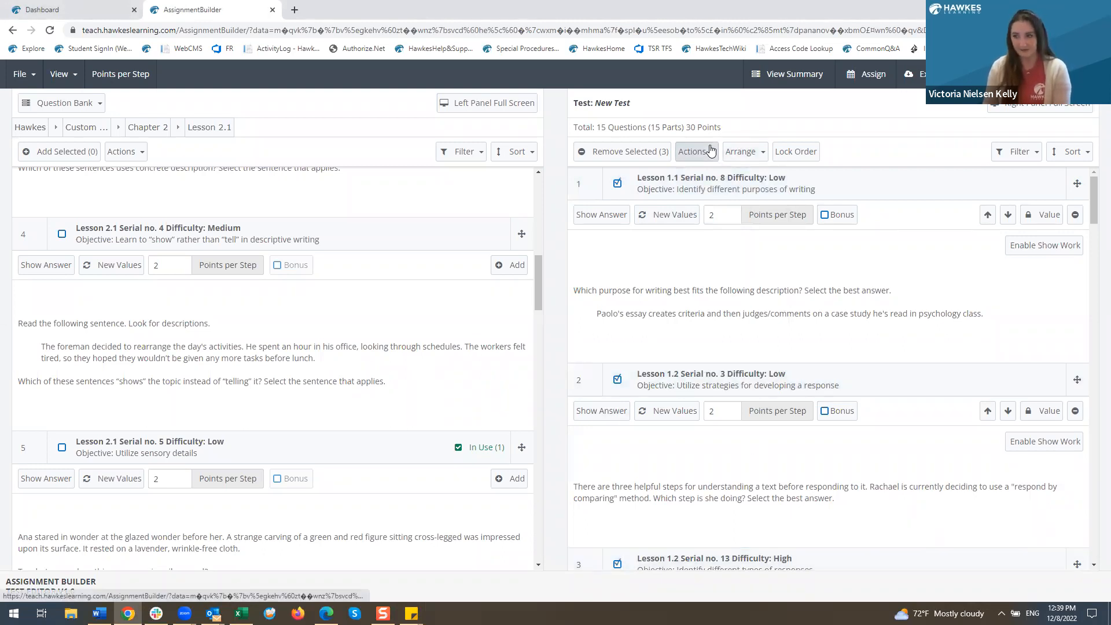
pyautogui.click(711, 151)
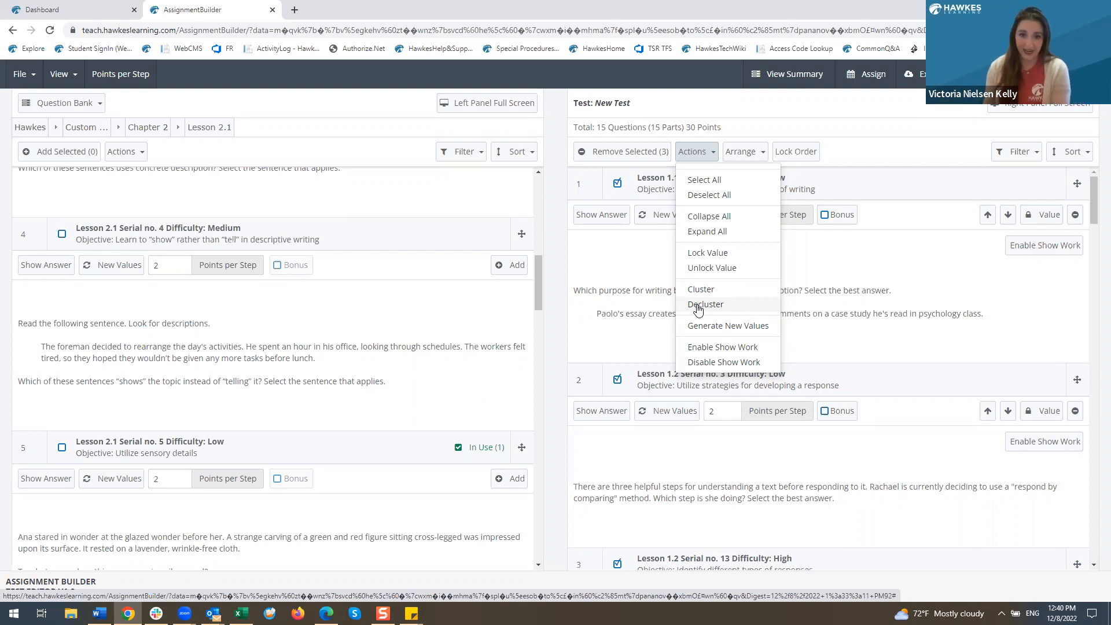
pyautogui.click(899, 134)
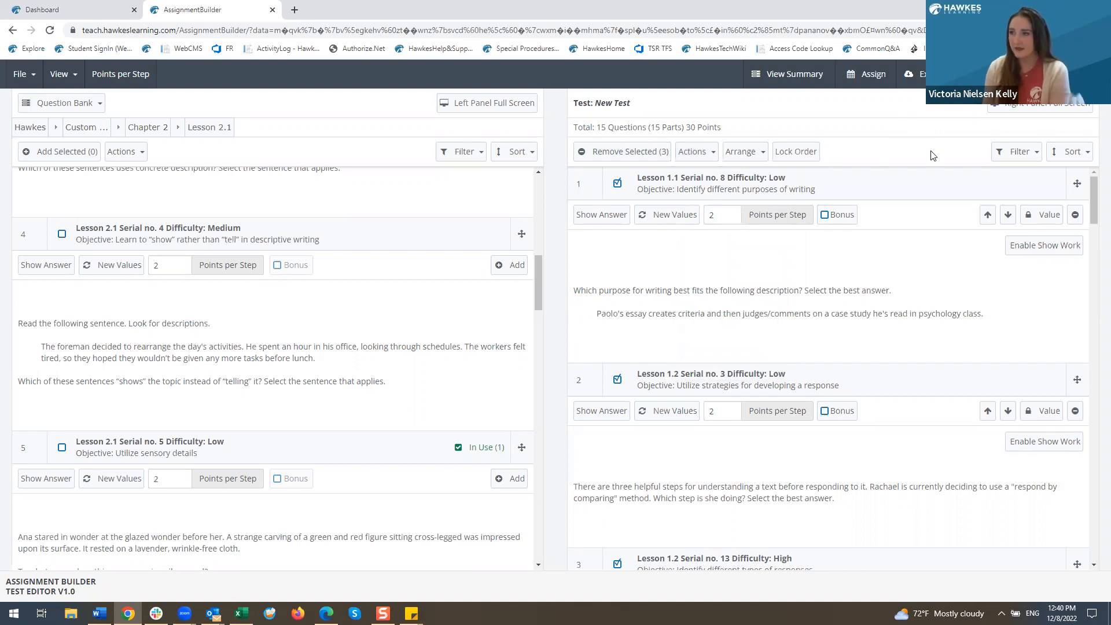
# Save the new test under the name "Unit 1 Test (spring 2023)".
pyautogui.click(1030, 74)
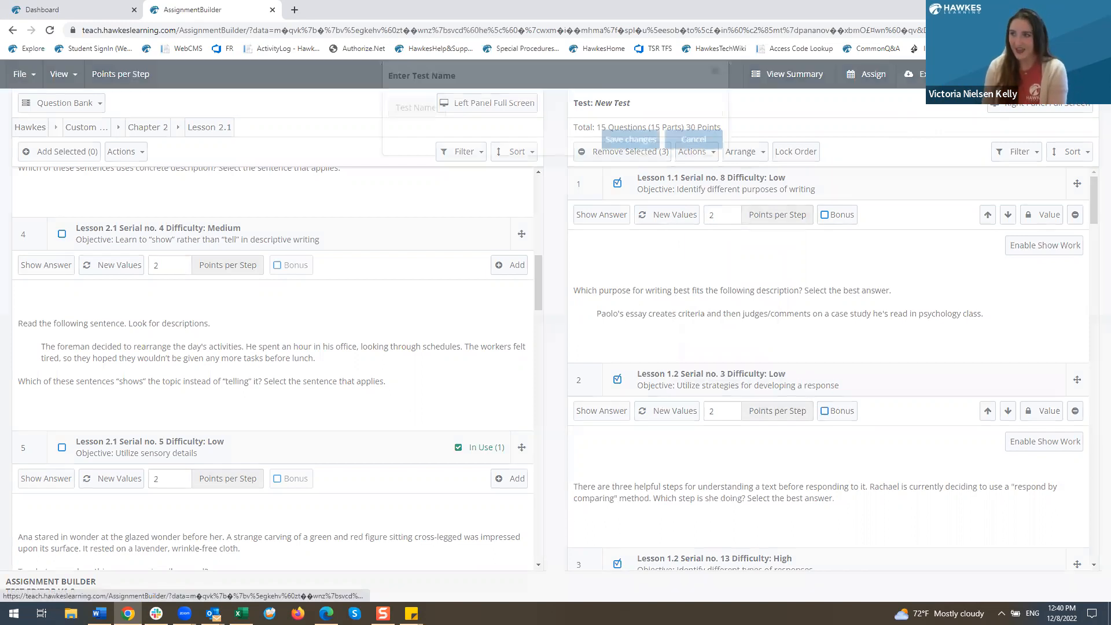
pyautogui.click(530, 127)
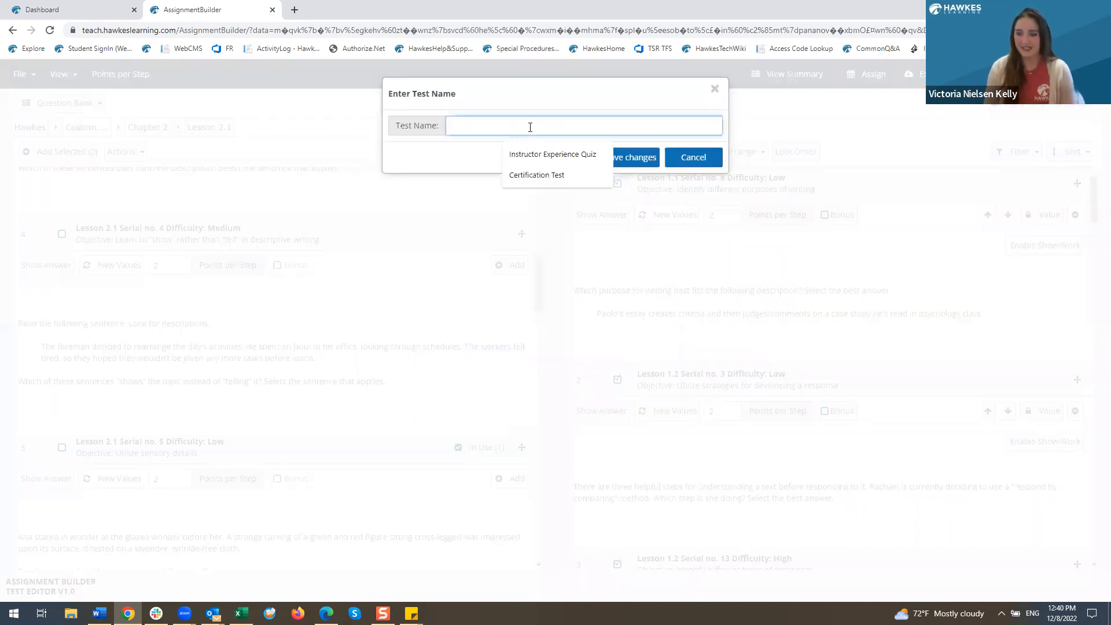
pyautogui.write('Midterm')
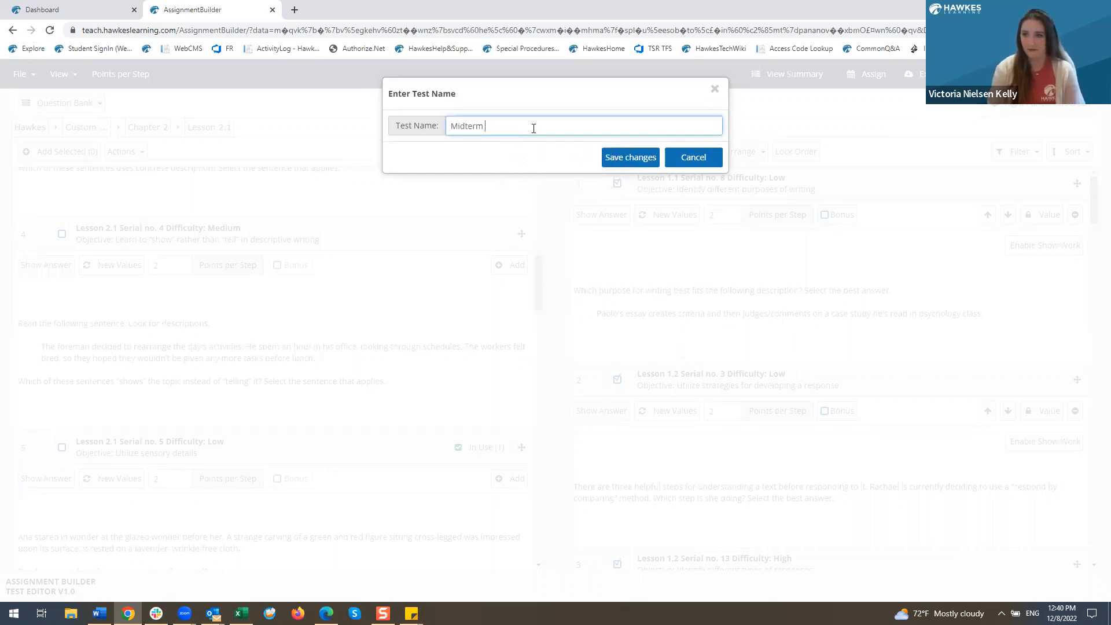
pyautogui.press('BackSpace')
pyautogui.press('BackSpace')
pyautogui.press('BackSpace')
pyautogui.press('BackSpace')
pyautogui.press('BackSpace')
pyautogui.press('BackSpace')
pyautogui.press('BackSpace')
pyautogui.press('BackSpace')
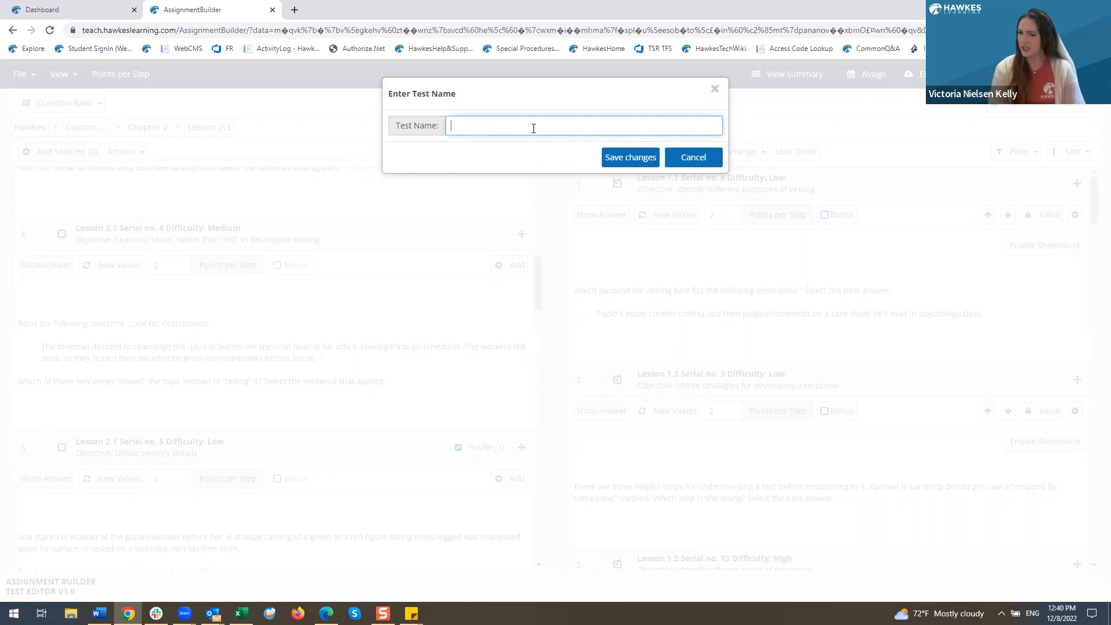
pyautogui.write('Unit 1 ')
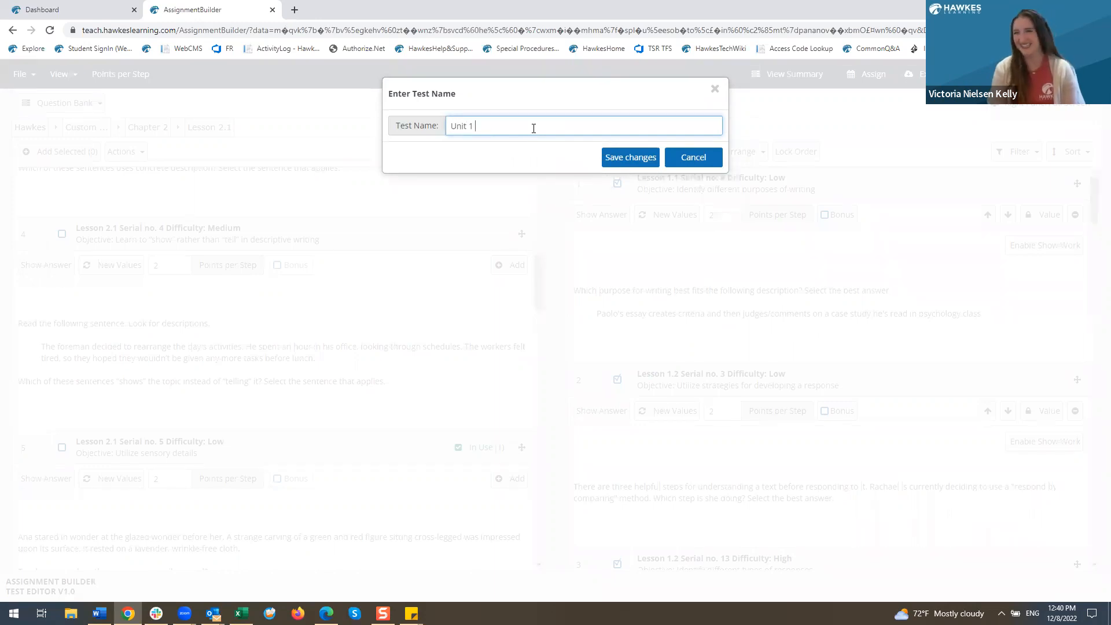
pyautogui.write('Test (sp')
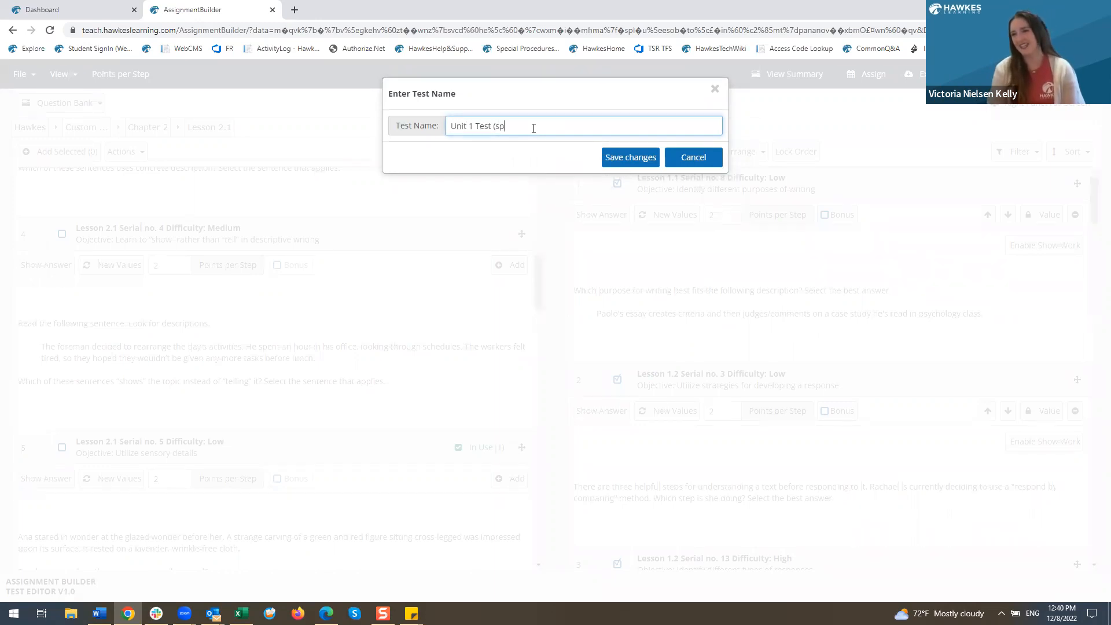
pyautogui.write('ring 2023)')
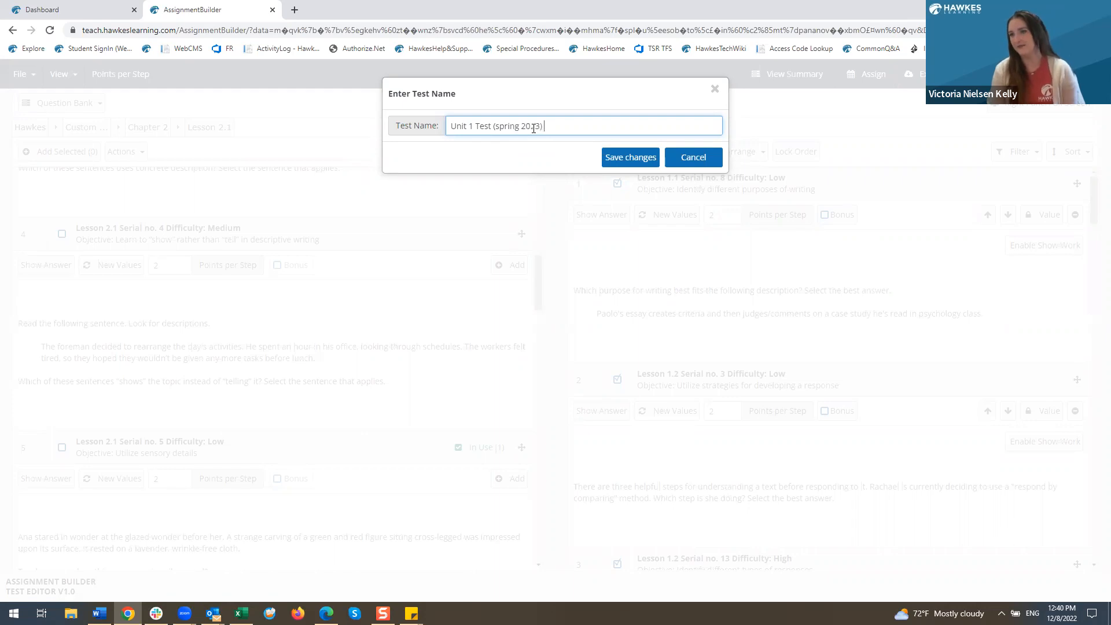
pyautogui.press('Return')
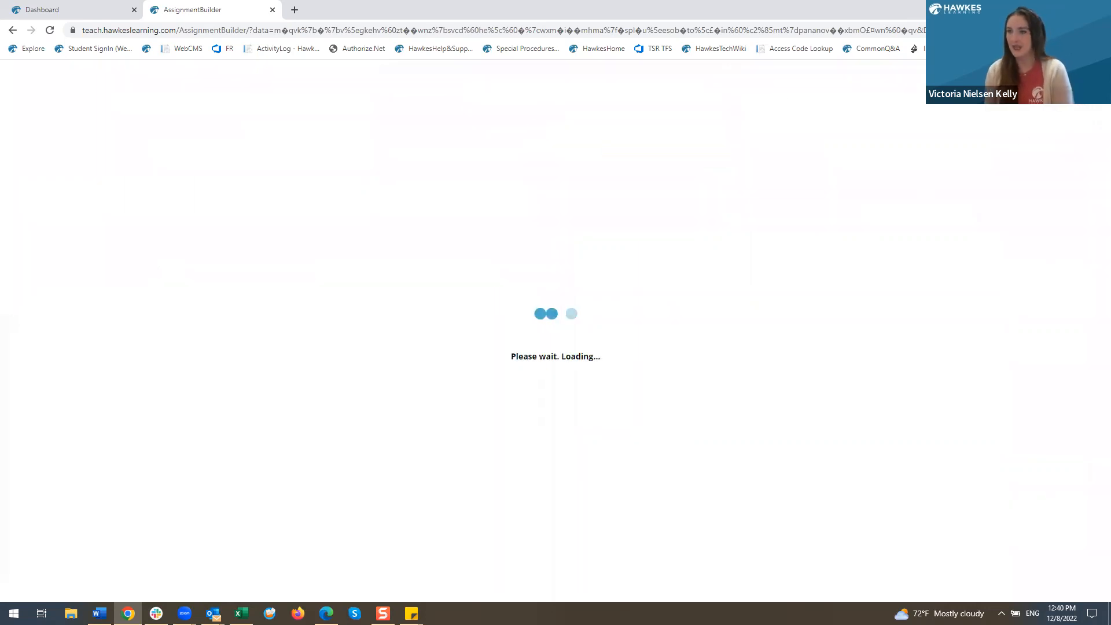
pyautogui.click(694, 143)
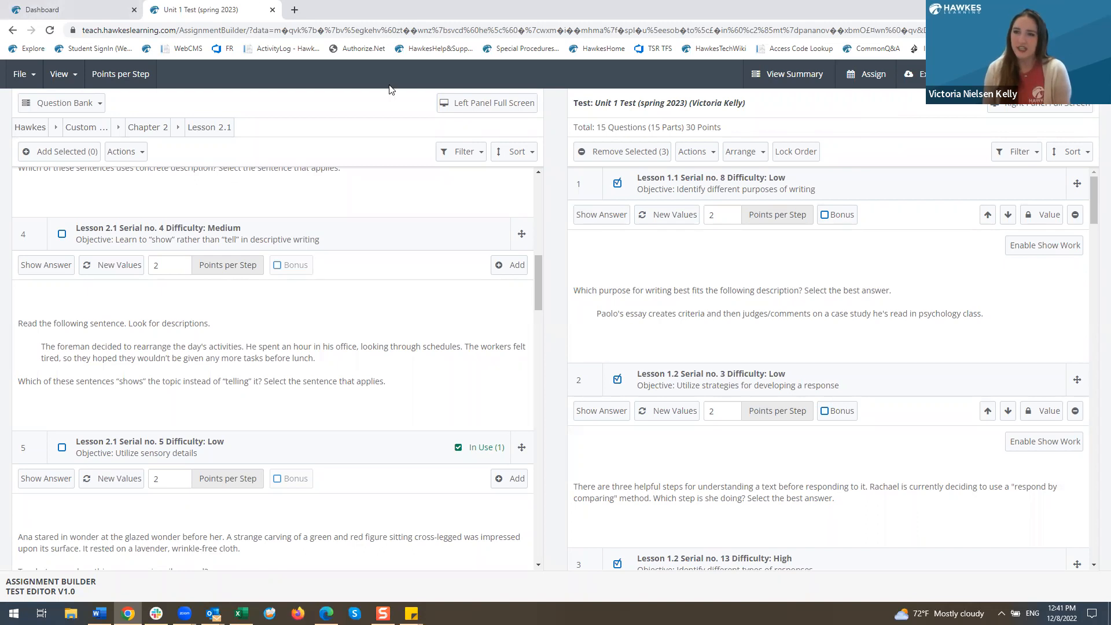
# Close the test editor and refresh the WebTests list.
pyautogui.click(272, 10)
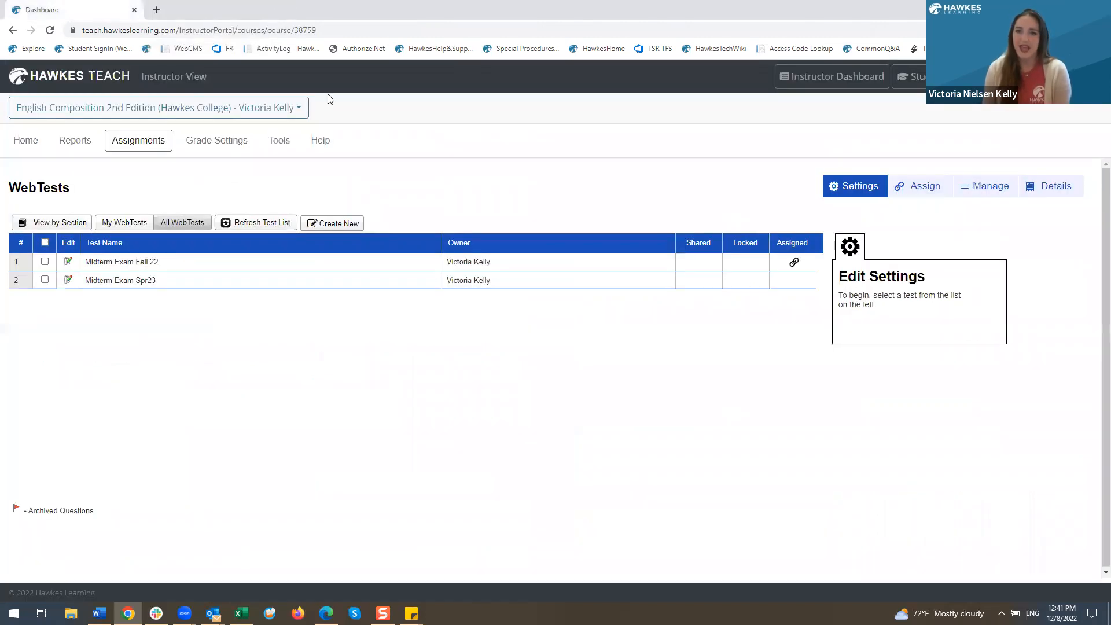
pyautogui.click(251, 222)
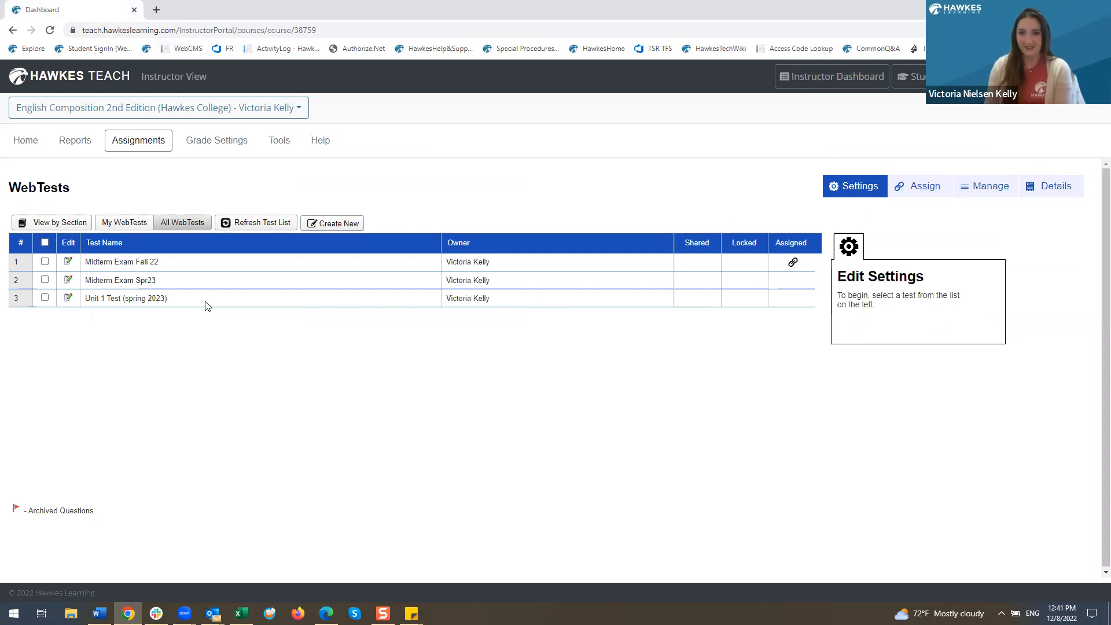
# Open the additional settings of Unit 1 Test (spring 2023) and view the options for allowing students to review the test.
pyautogui.click(290, 301)
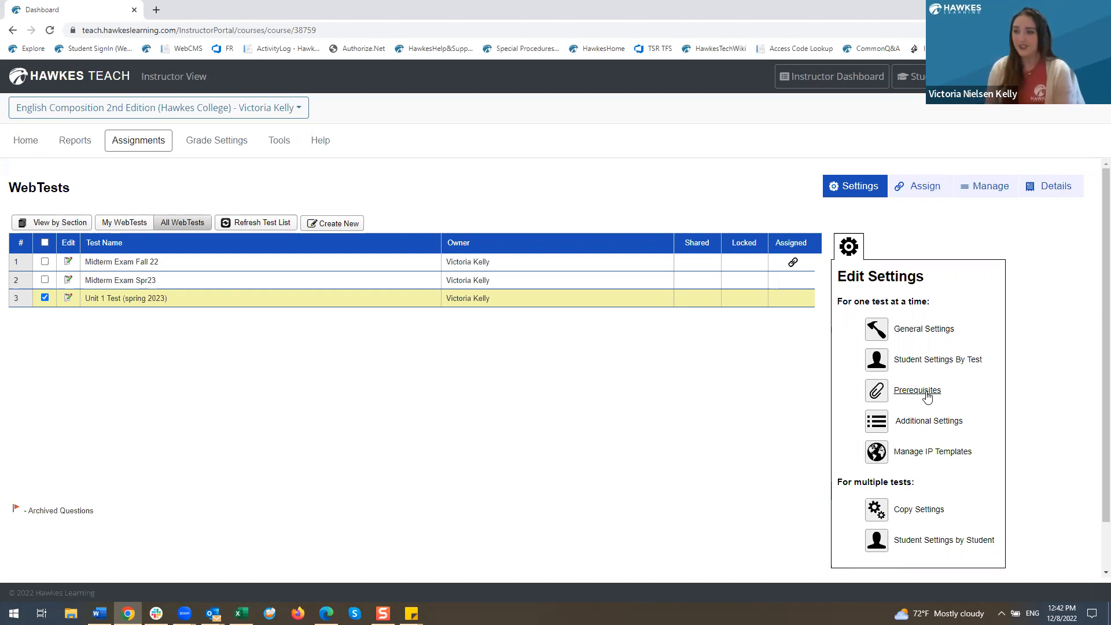
pyautogui.click(914, 427)
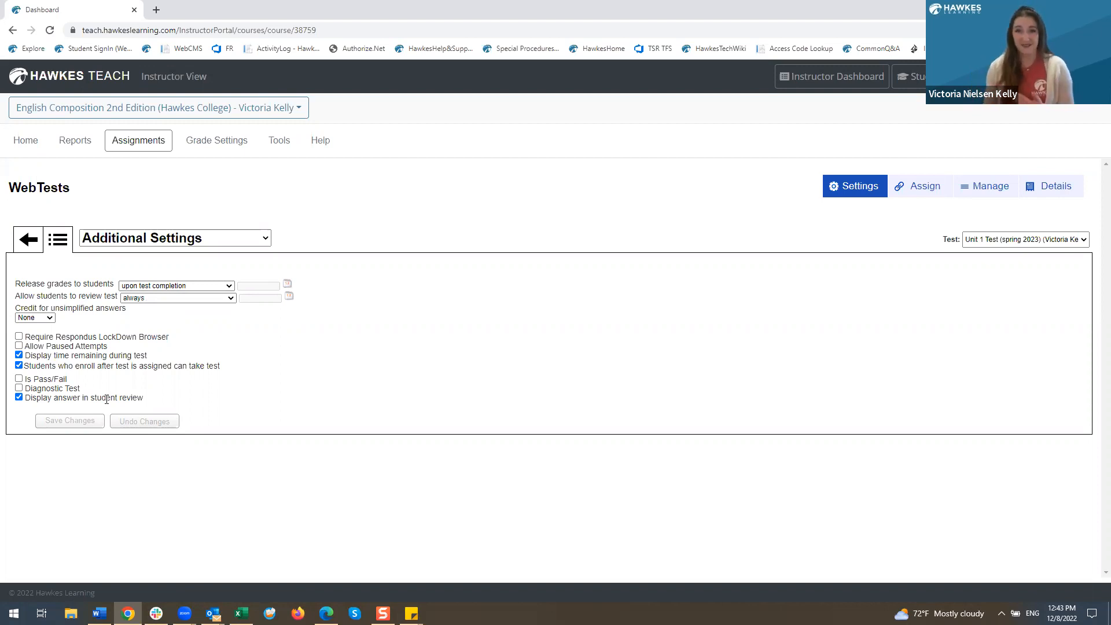
pyautogui.click(185, 299)
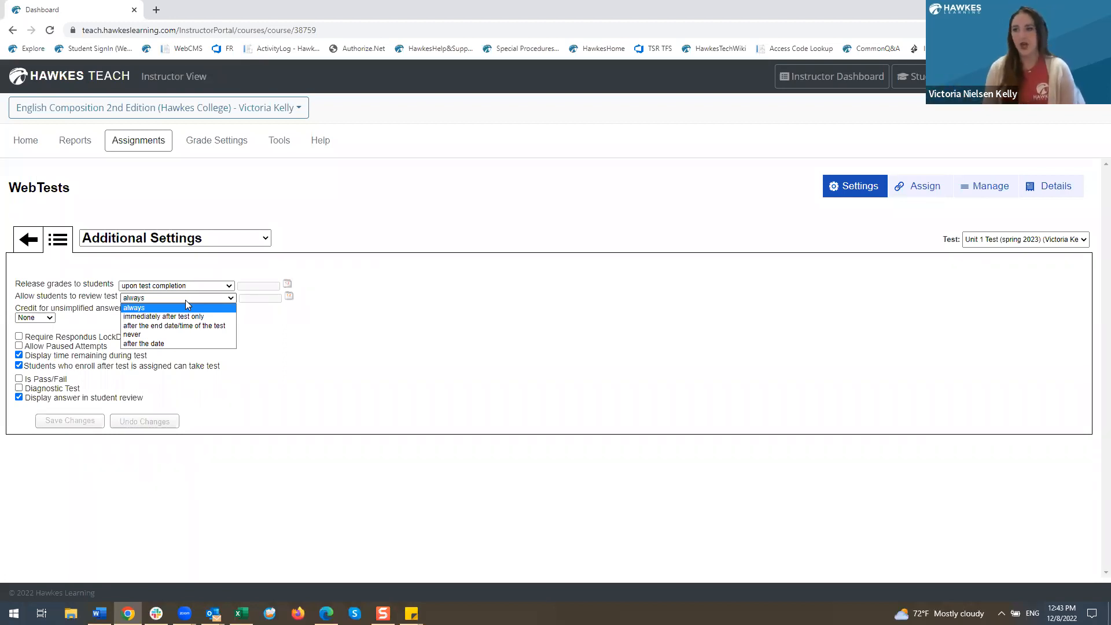
pyautogui.click(339, 327)
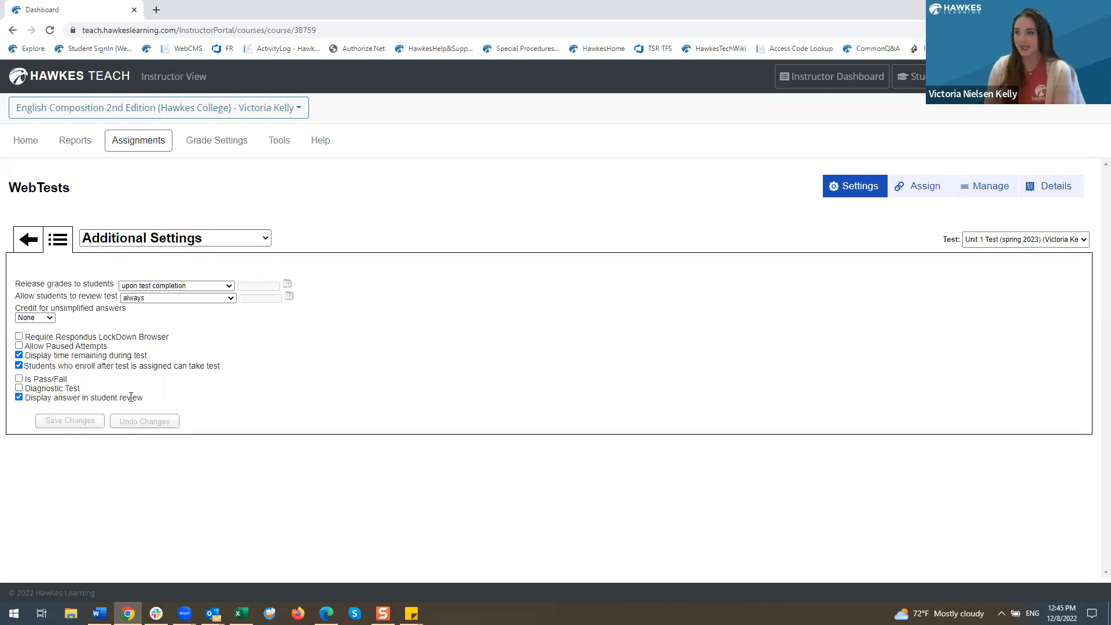
# Assign the Unit 1 Test (spring 2023) to the section English Comp 1 - A Spring 23.
pyautogui.click(906, 182)
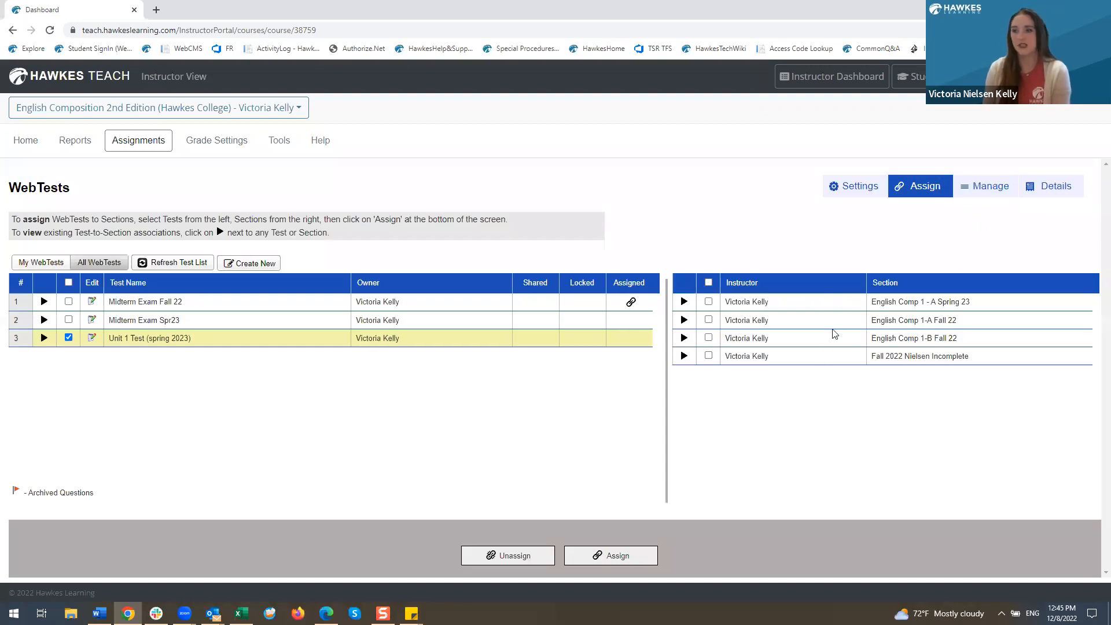
pyautogui.click(844, 302)
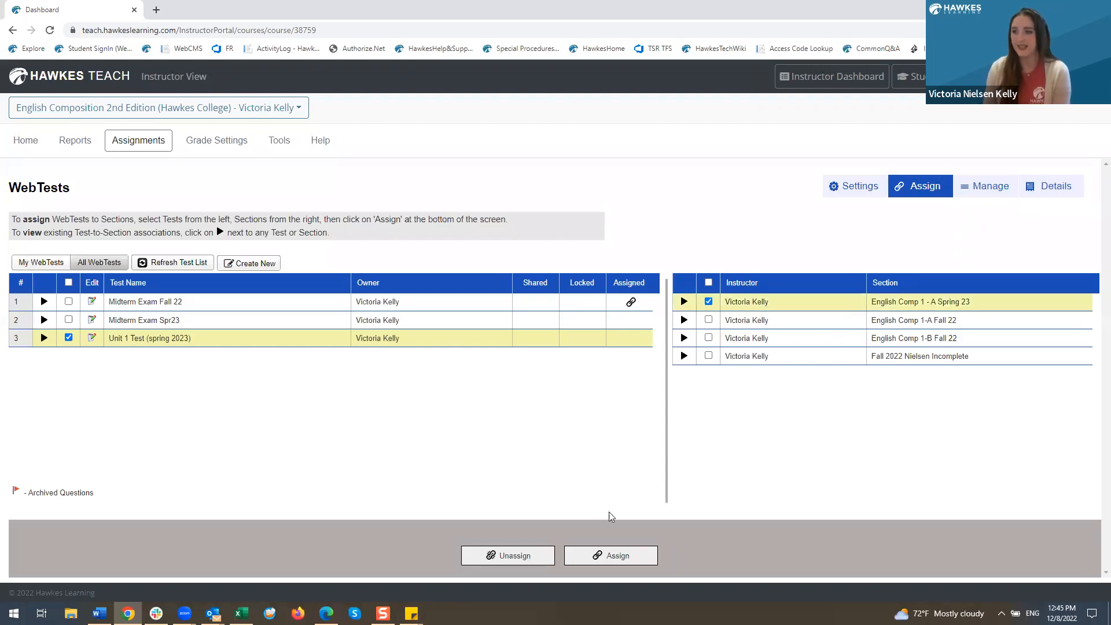
pyautogui.click(600, 556)
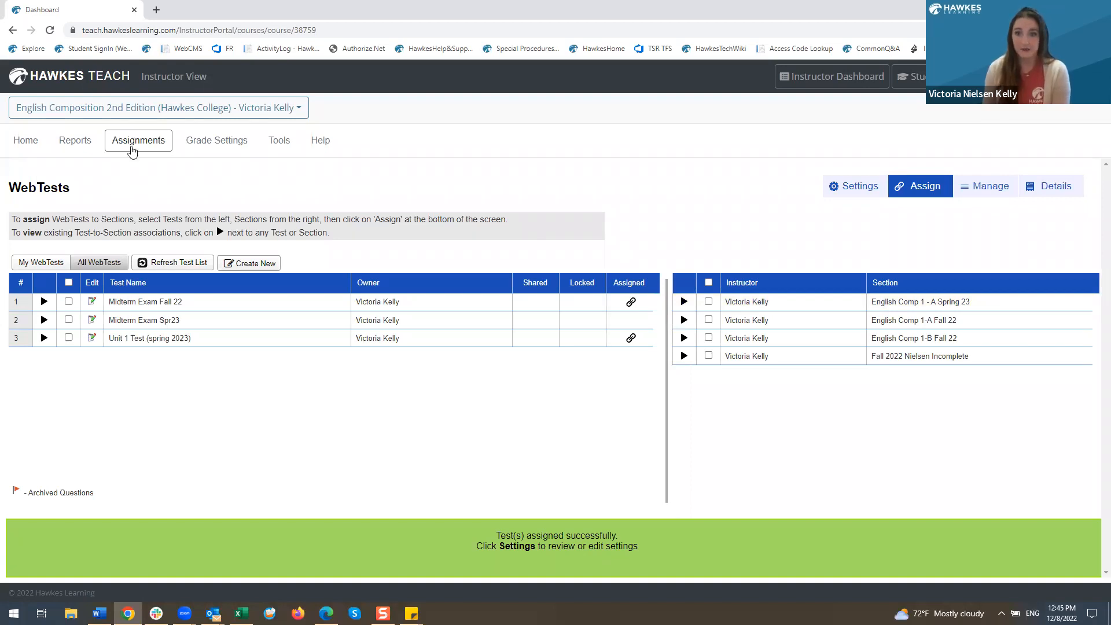
# Open the curriculum of the English Comp 1 - A Spring 23 section and look through its lesson list.
pyautogui.click(134, 149)
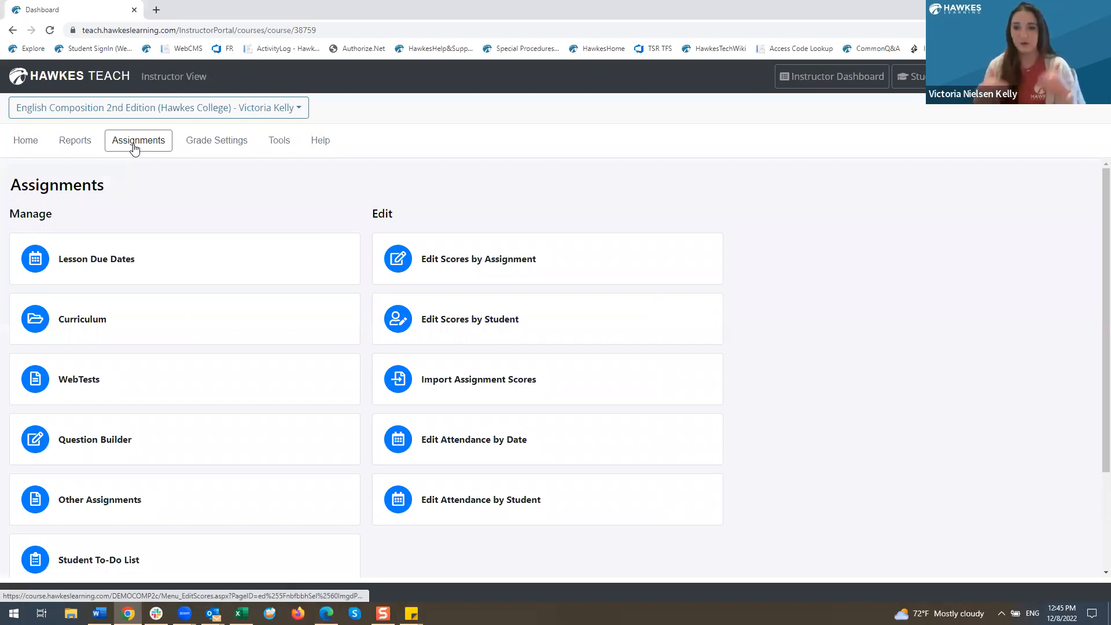
pyautogui.click(132, 322)
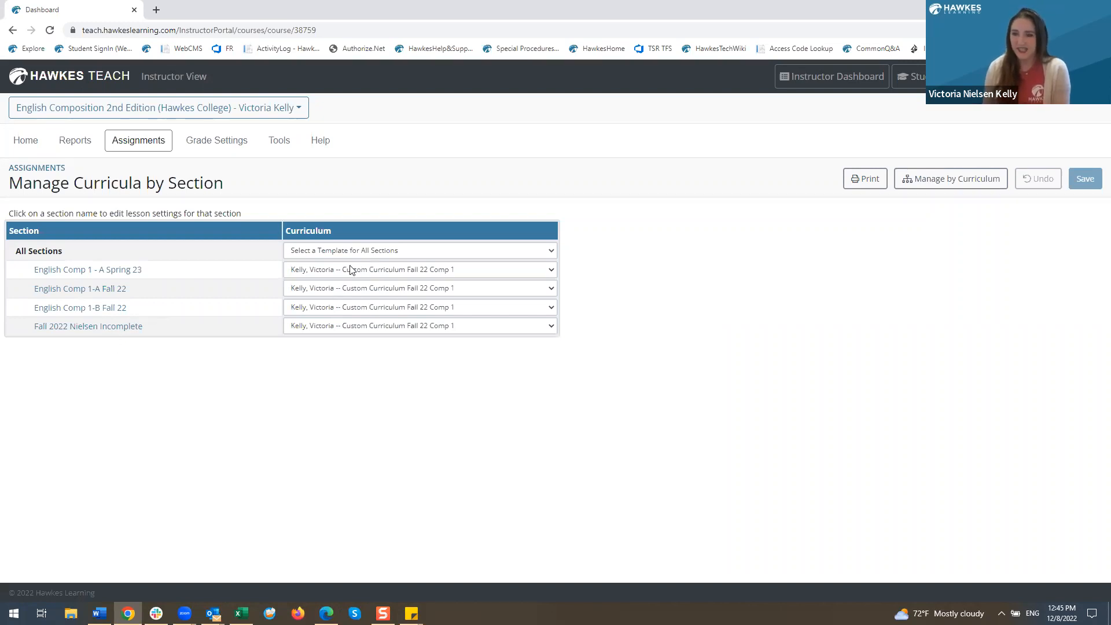
pyautogui.click(123, 275)
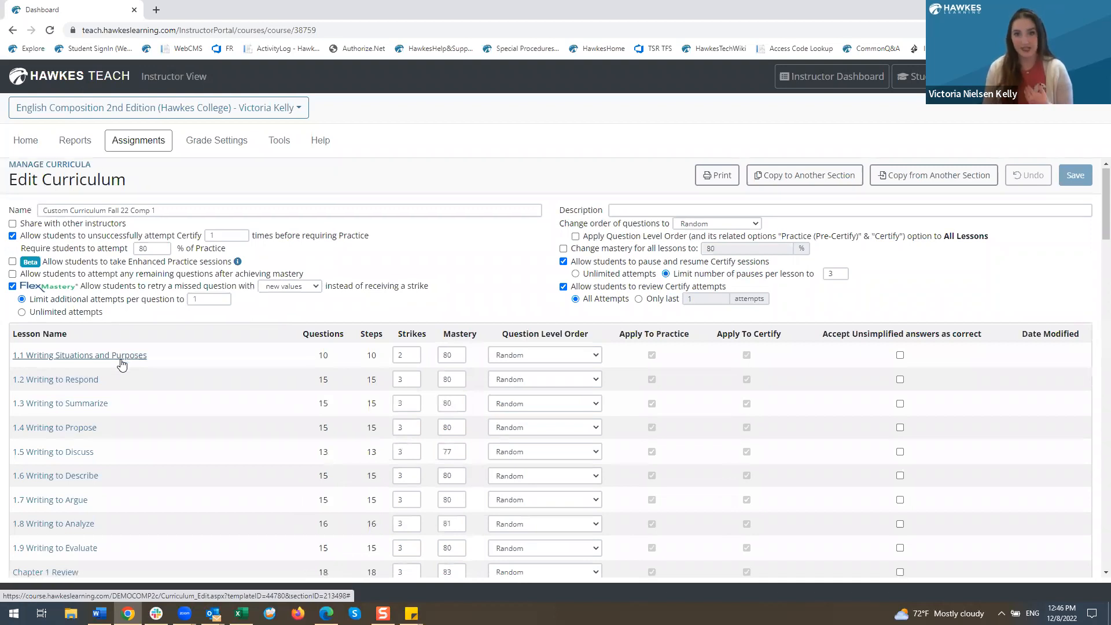
pyautogui.scroll(-3, 122, 364)
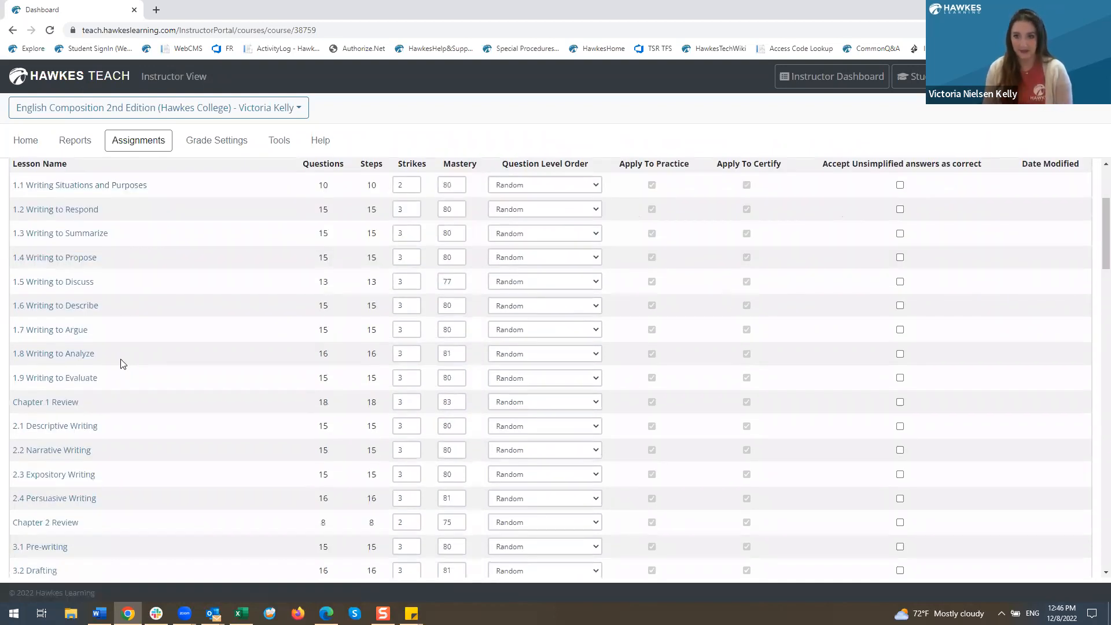
pyautogui.scroll(-2, 121, 364)
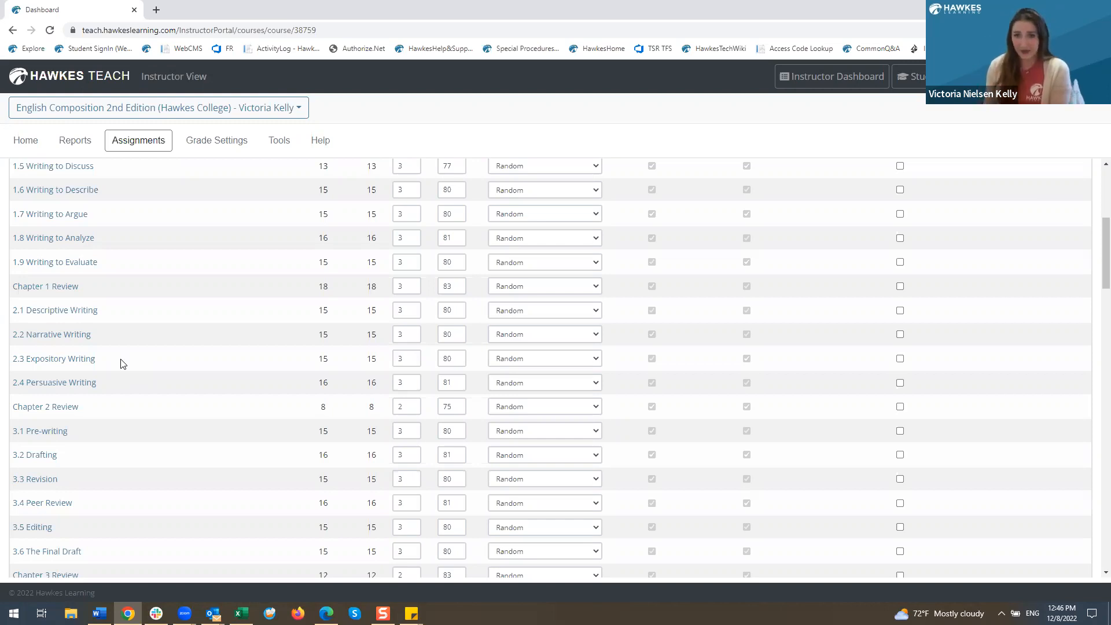
pyautogui.scroll(4, 121, 364)
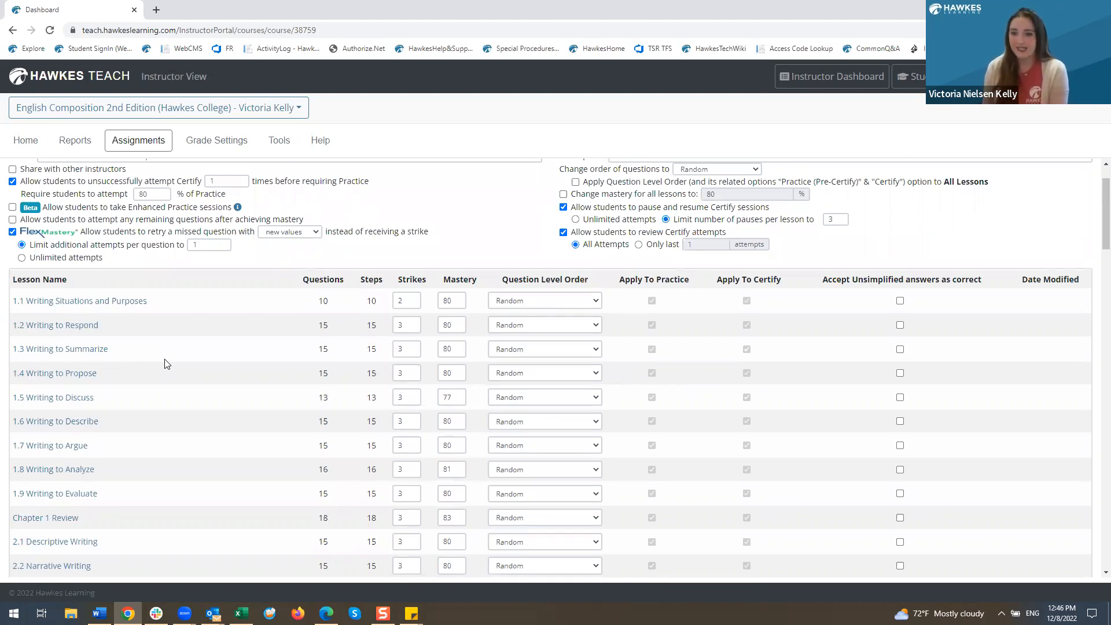
# Open lesson 1.1 Writing Situations and Purposes in the Lesson Builder, select bank questions Serial #1 and Serial #8 and deselect them again.
pyautogui.click(84, 302)
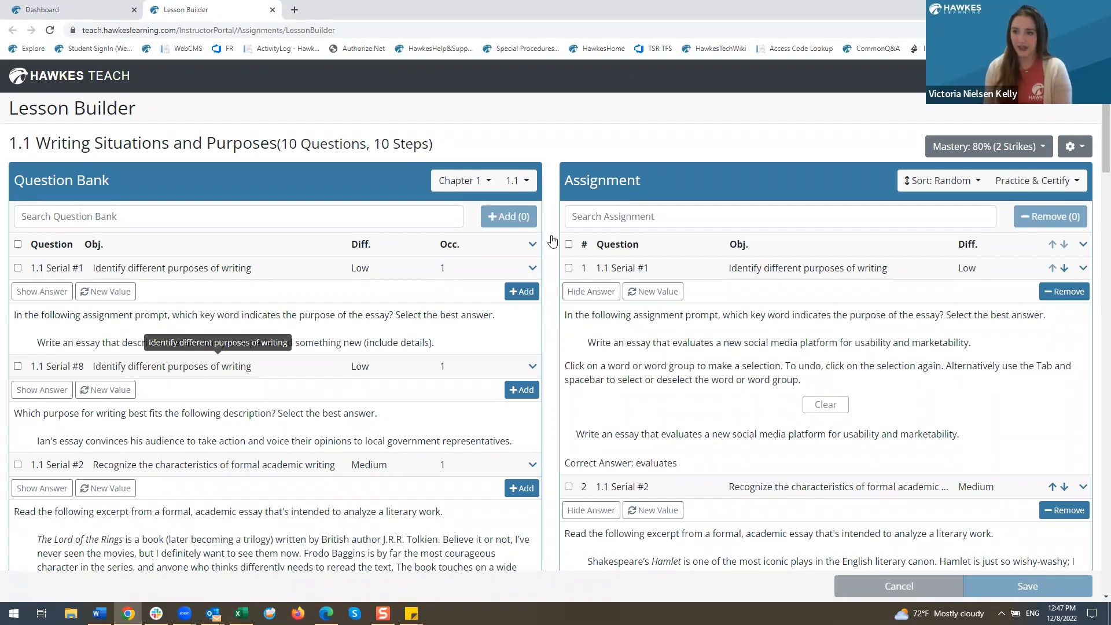
pyautogui.click(17, 268)
pyautogui.click(18, 367)
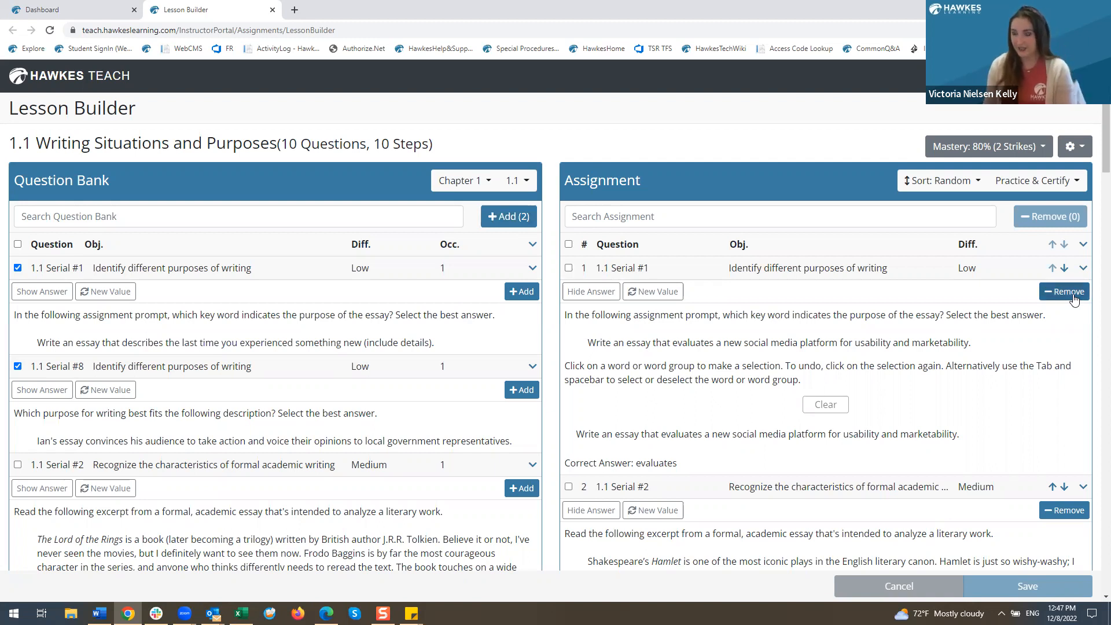
pyautogui.click(17, 268)
pyautogui.click(18, 366)
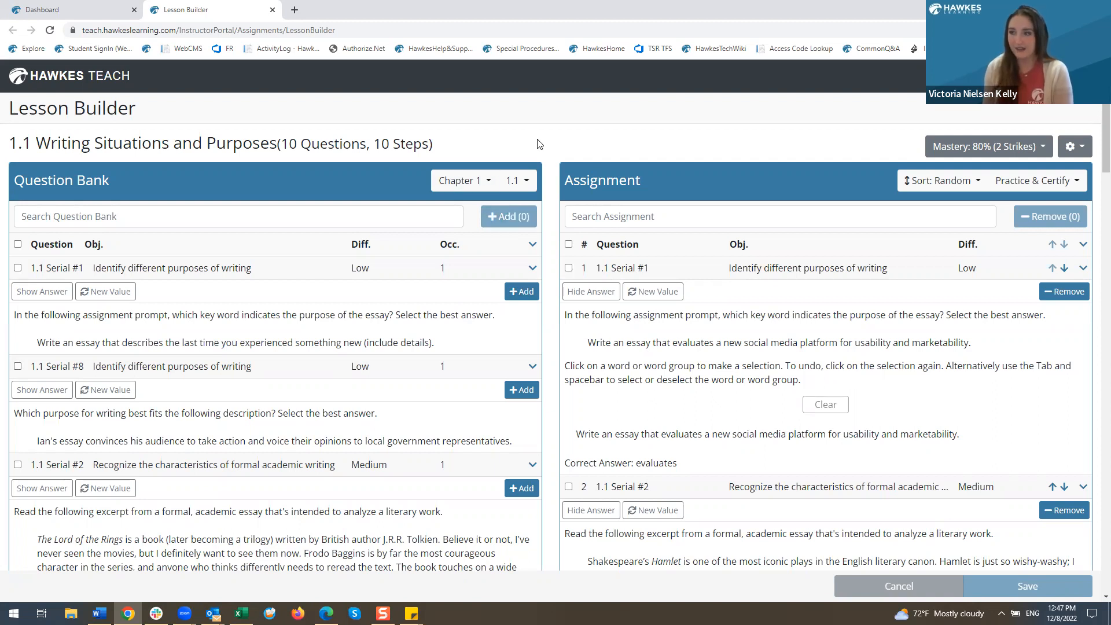
# View the lesson's mastery levels and its additional lesson options, and close the Lesson Builder without changing anything.
pyautogui.click(1009, 152)
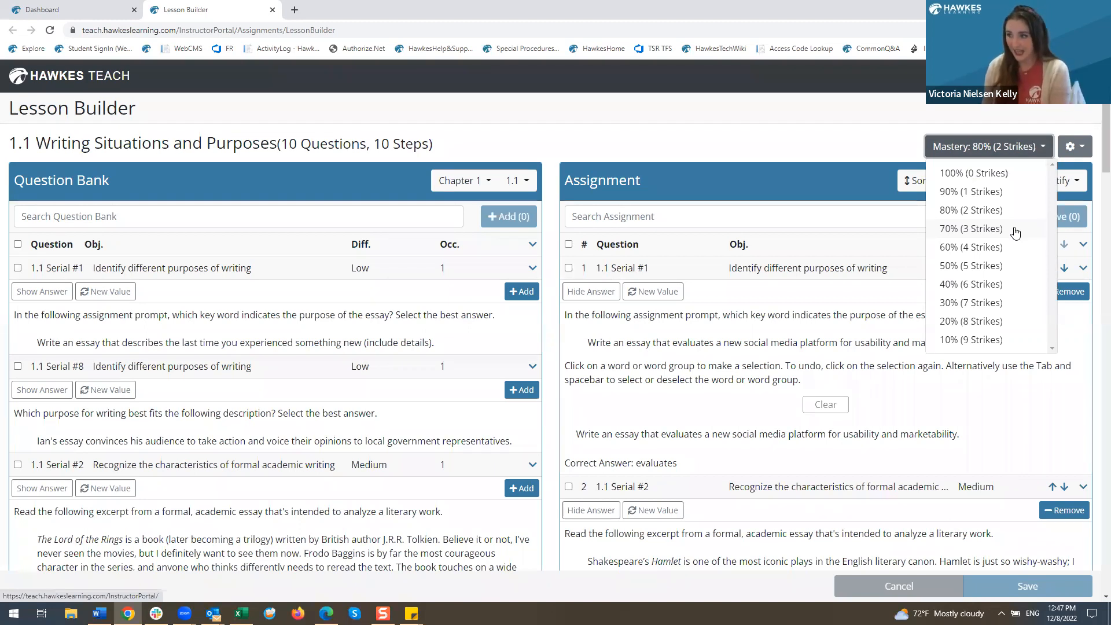
pyautogui.click(873, 155)
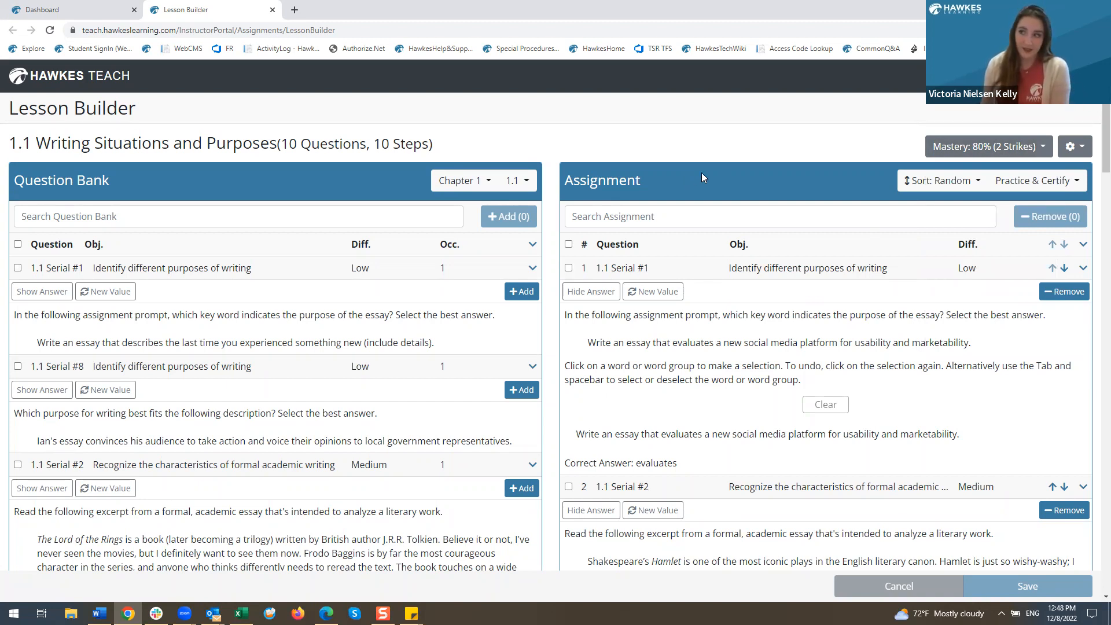
pyautogui.click(1082, 148)
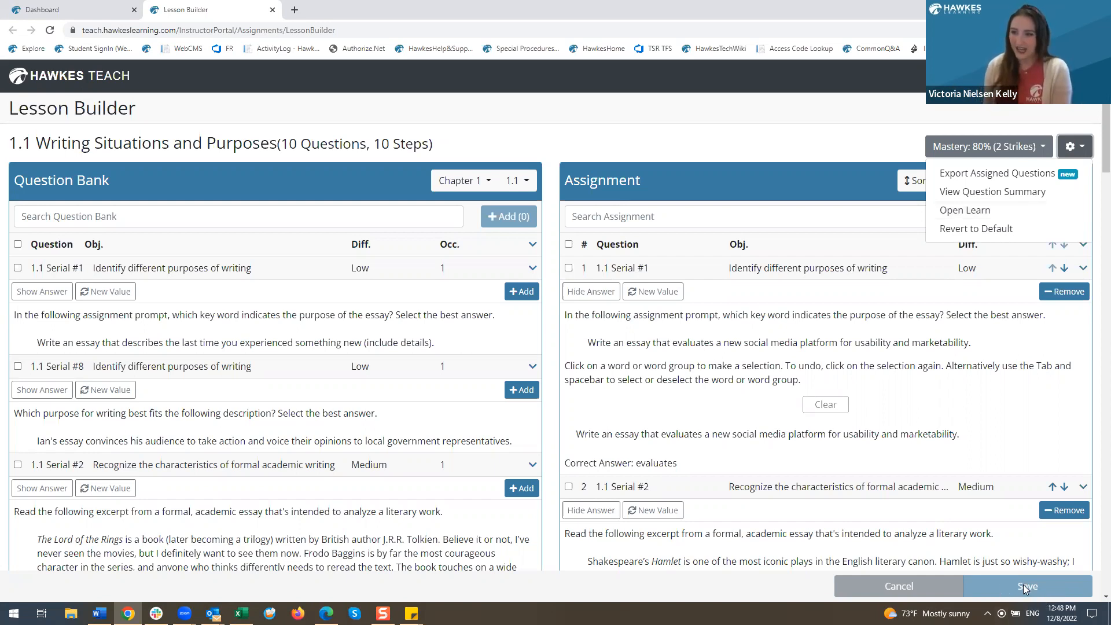
pyautogui.click(770, 131)
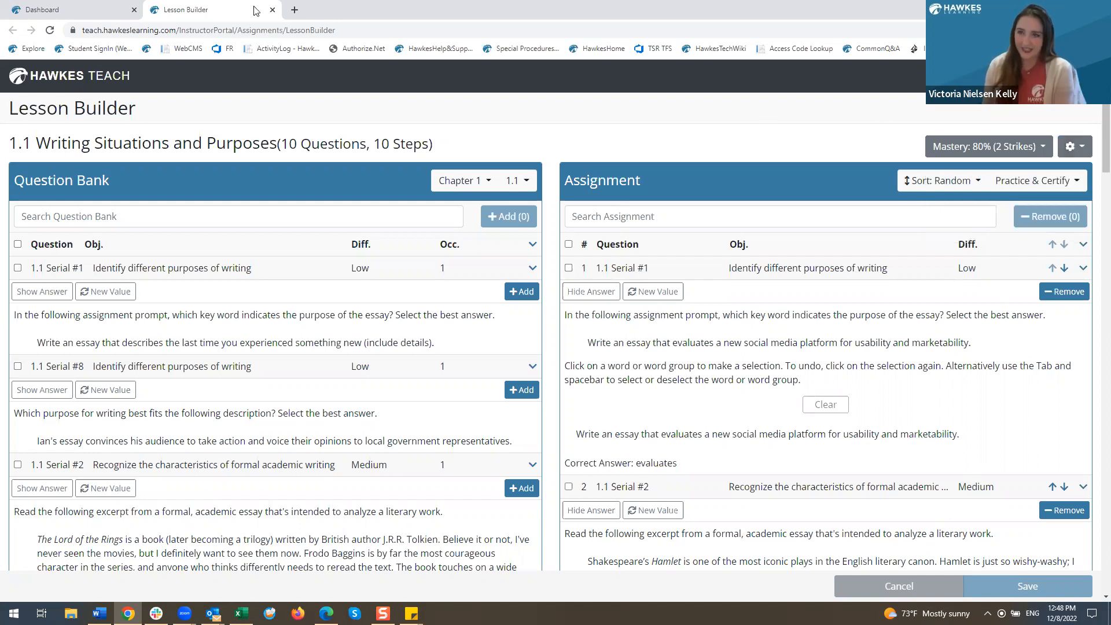
pyautogui.click(272, 10)
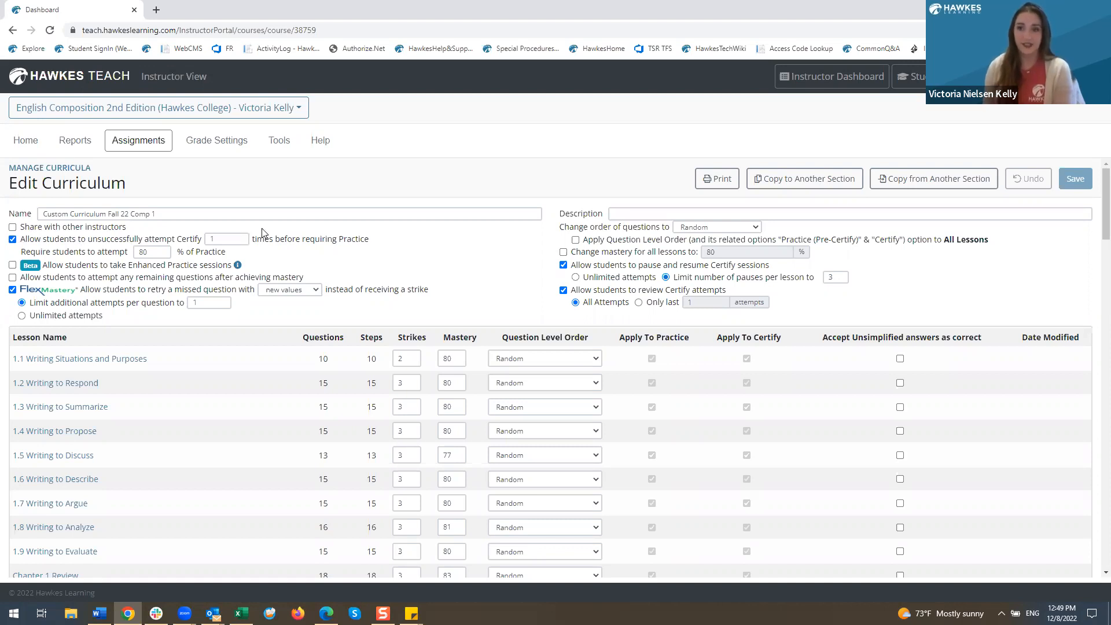
# Allow 0 unsuccessful Certify attempts before requiring 100% of Practice, and allow students to take Enhanced Practice sessions.
pyautogui.click(233, 243)
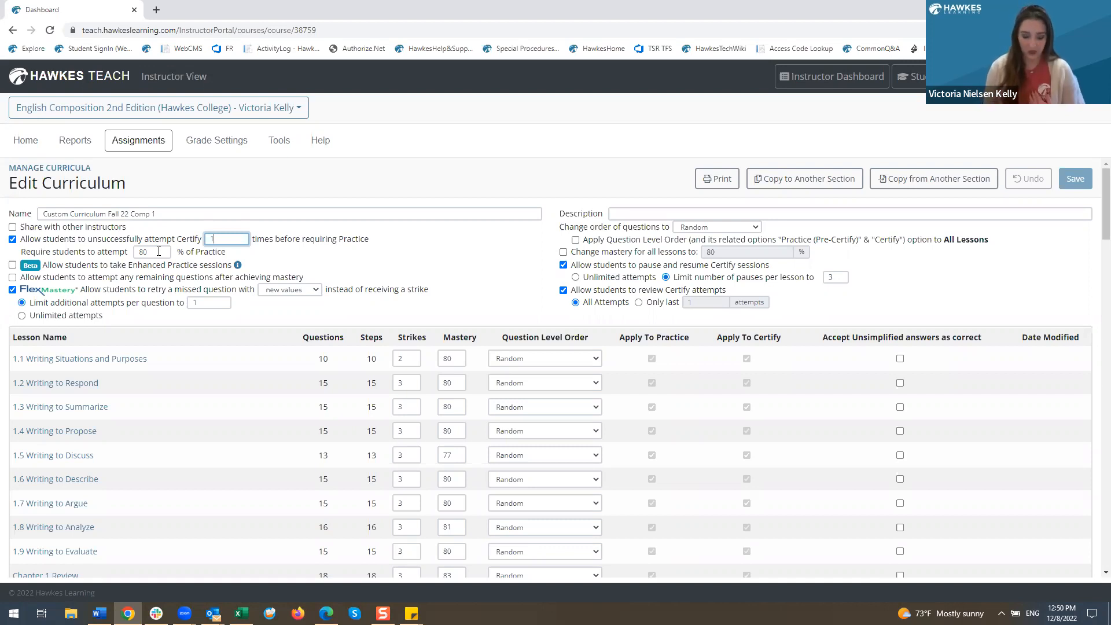
pyautogui.press('BackSpace')
pyautogui.write('0')
pyautogui.click(159, 251)
pyautogui.press('BackSpace')
pyautogui.press('BackSpace')
pyautogui.write('100')
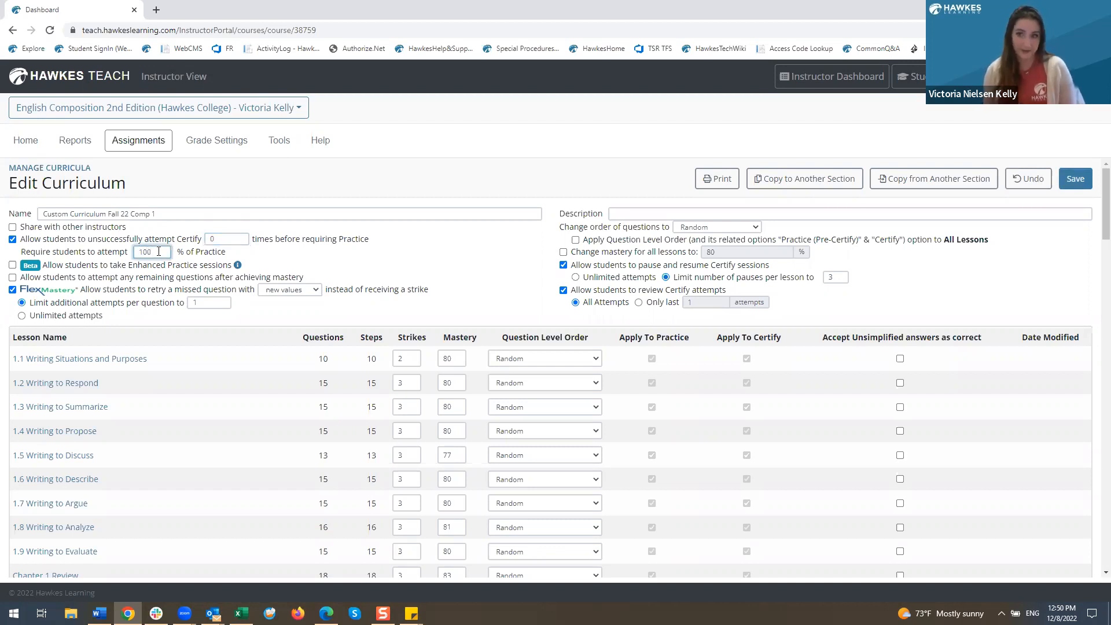
pyautogui.click(328, 269)
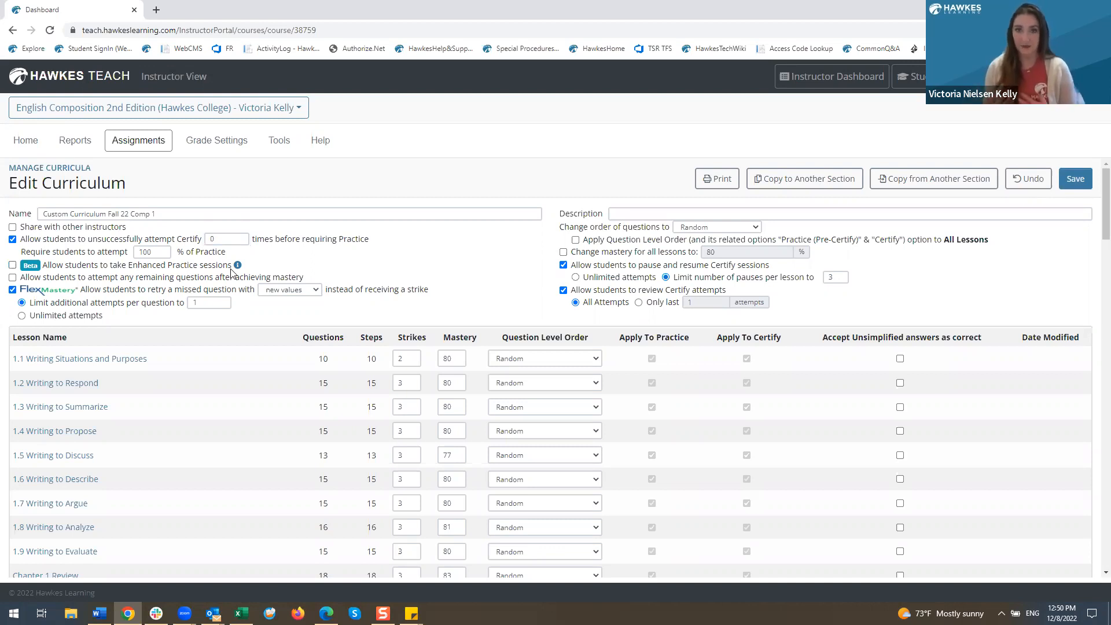
pyautogui.click(13, 266)
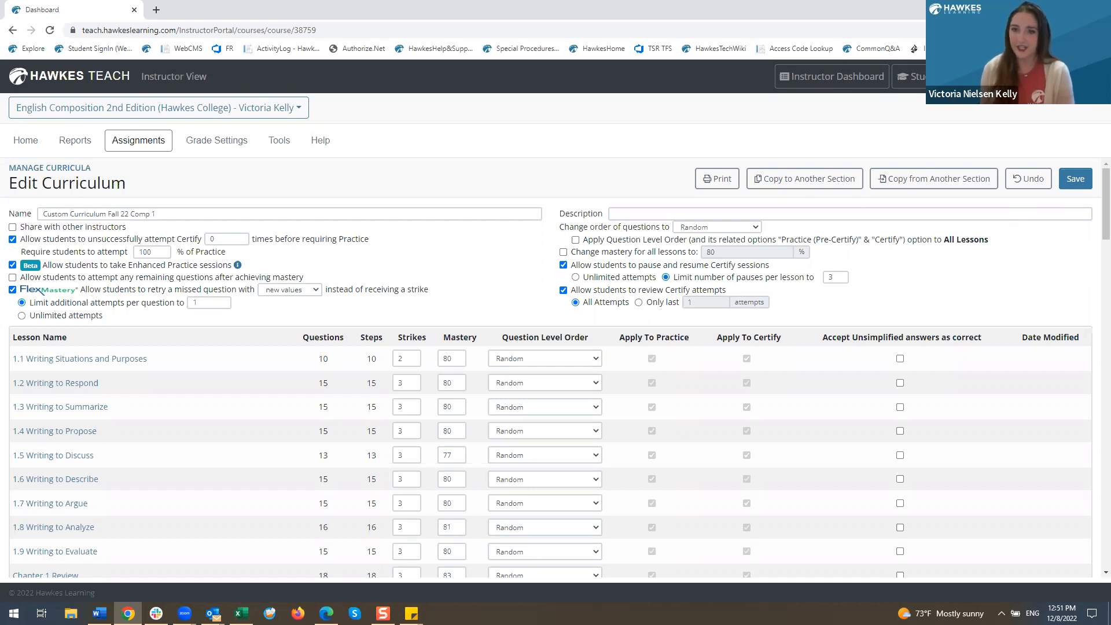
# Rename the curriculum as "Custom Curriculum Spring 2023 Comp 1" and save the curriculum changes.
pyautogui.moveTo(108, 213); pyautogui.dragTo(131, 211)
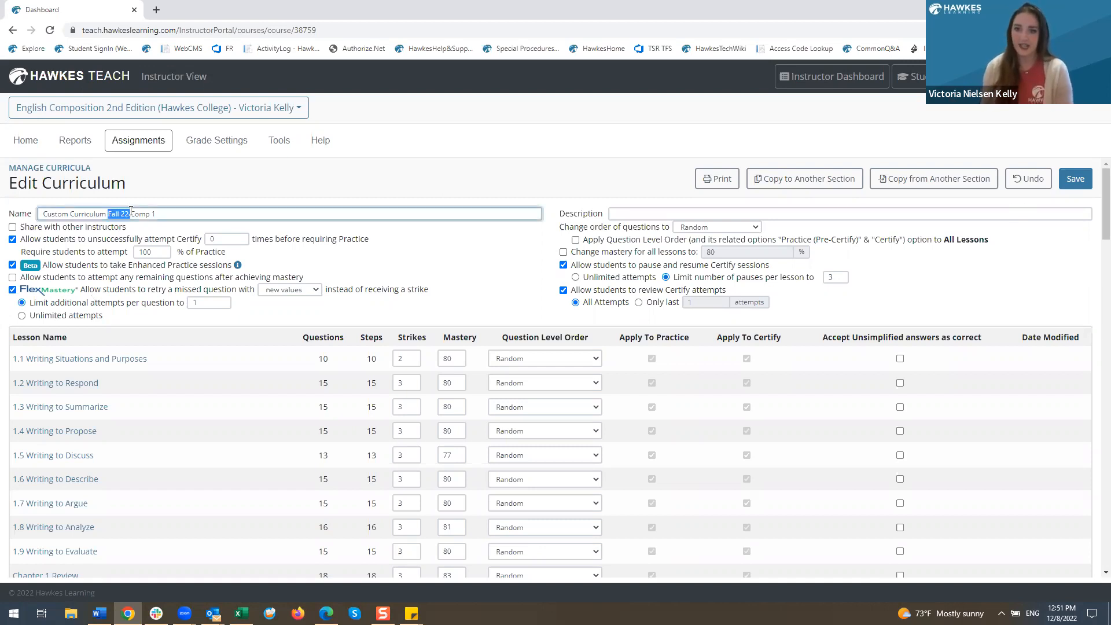
pyautogui.write('Spring 2023')
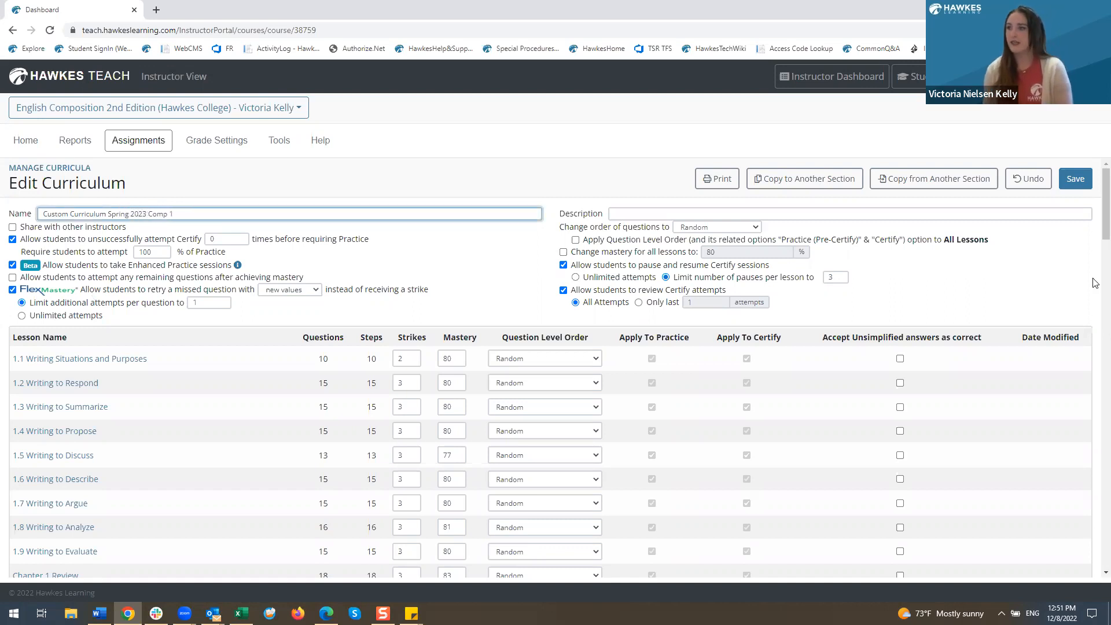
pyautogui.click(1074, 181)
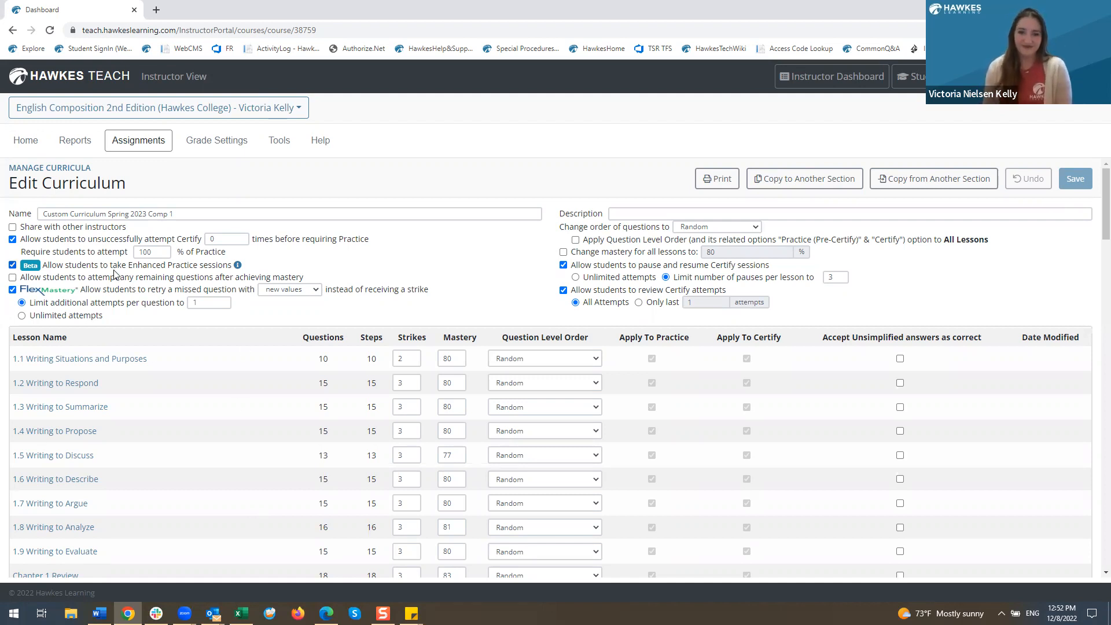
# Open the assignment reminder settings in Communications for the section English Comp 1 - A Spring 23.
pyautogui.click(157, 151)
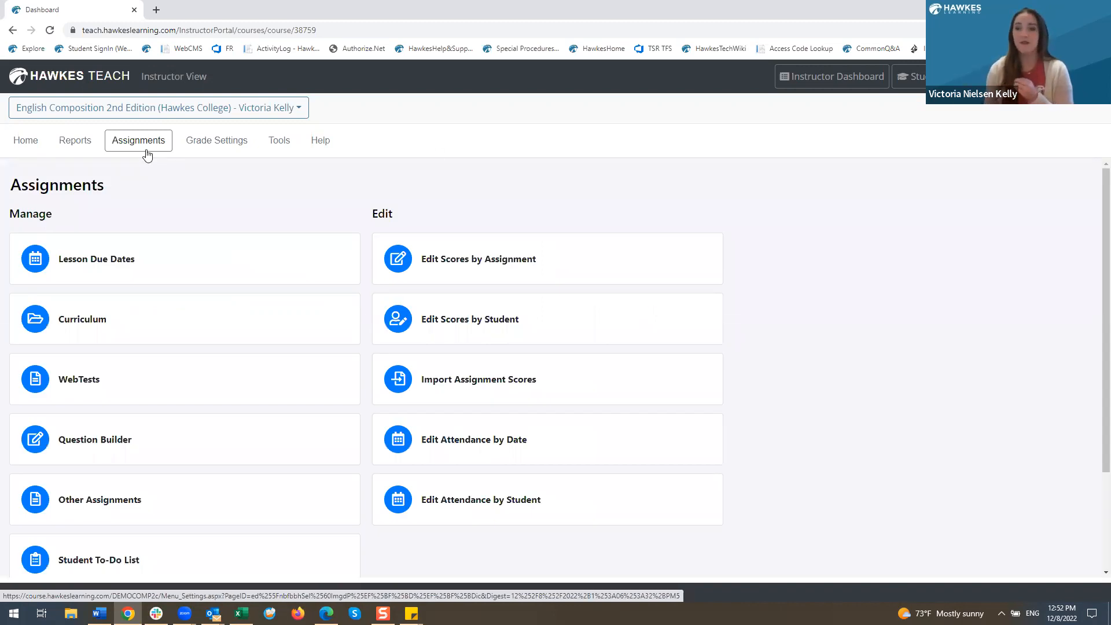
pyautogui.click(278, 147)
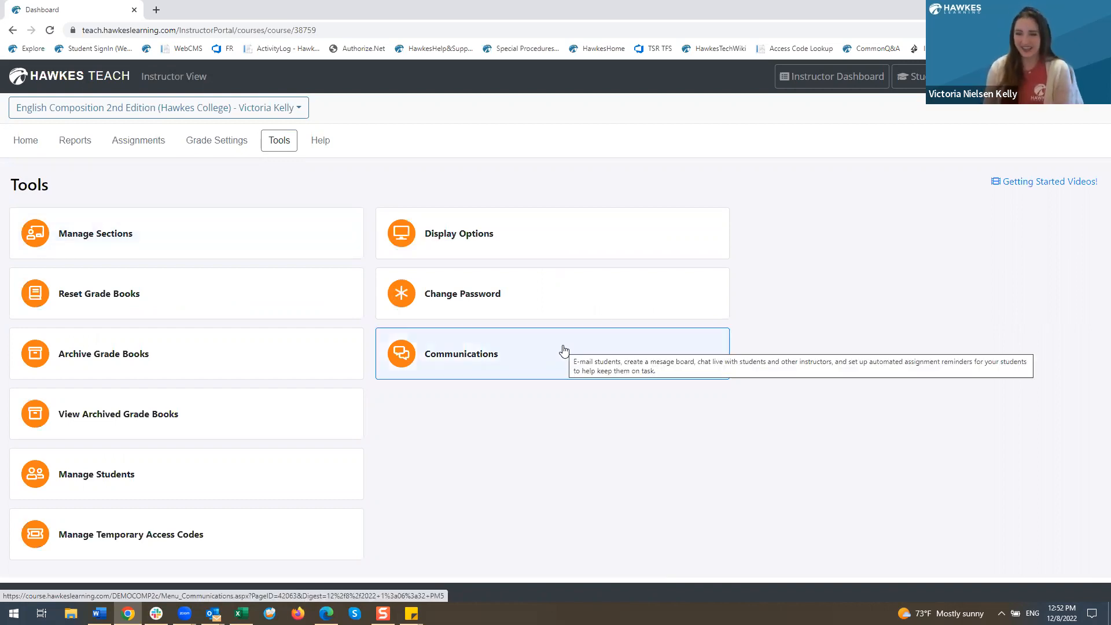
pyautogui.click(565, 351)
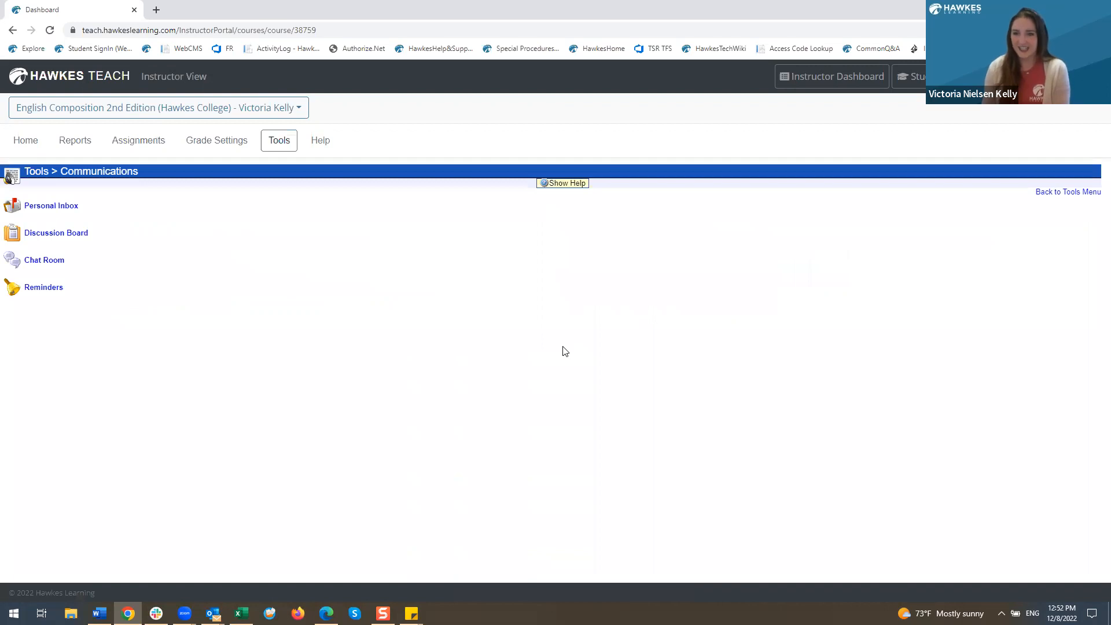
pyautogui.click(53, 289)
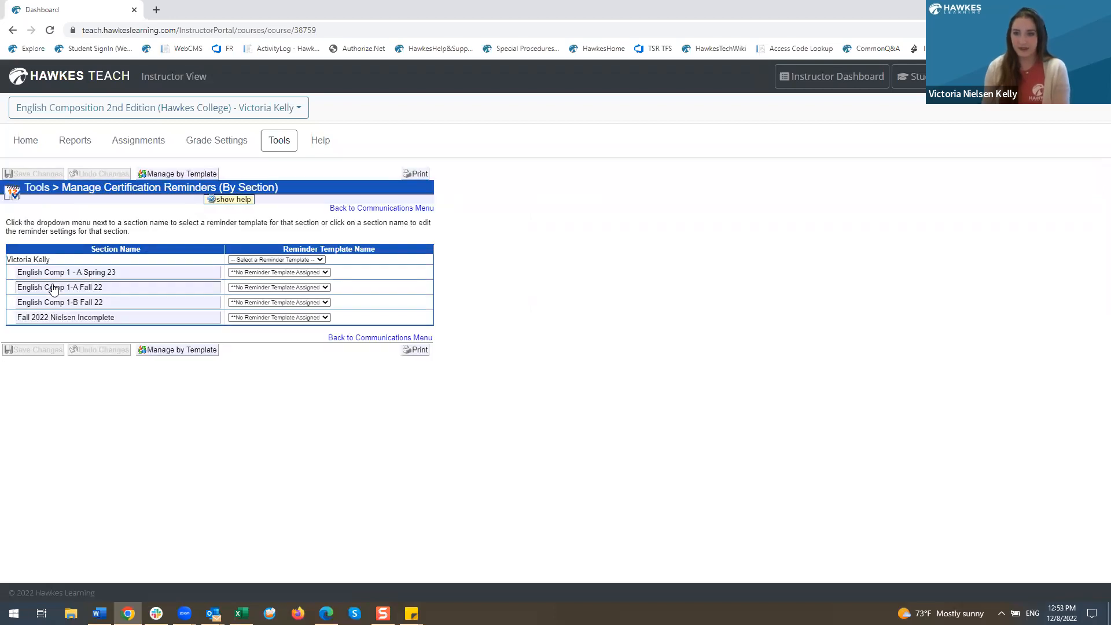
pyautogui.click(159, 273)
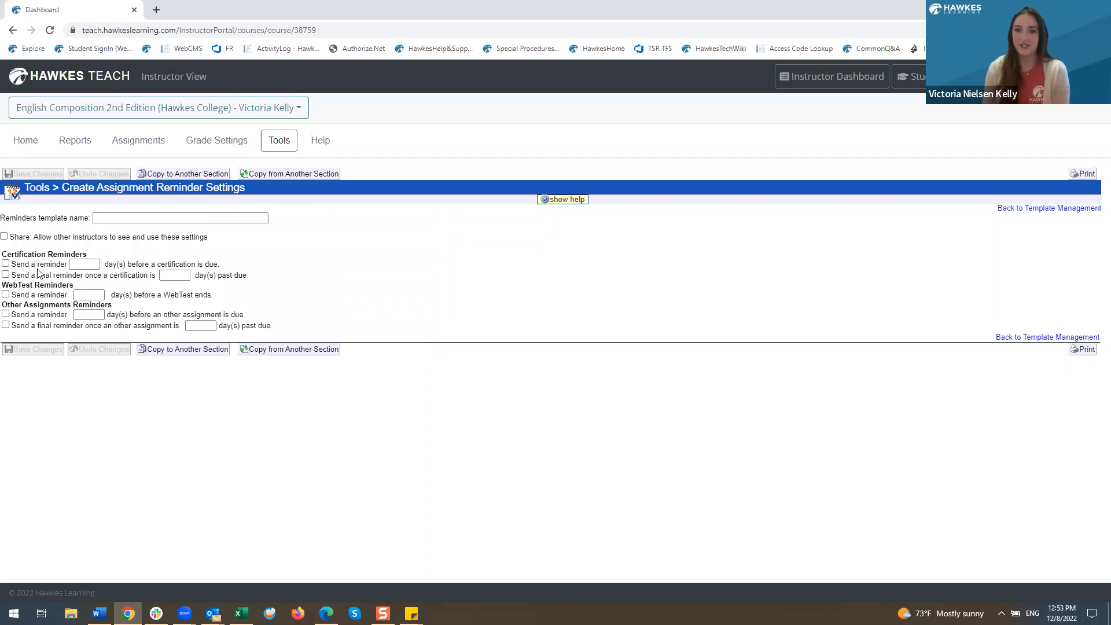
# Enable a certification reminder 2 days before the due date and highlight the [StudentFirstName] token in its message body.
pyautogui.click(5, 263)
pyautogui.click(83, 264)
pyautogui.click(84, 289)
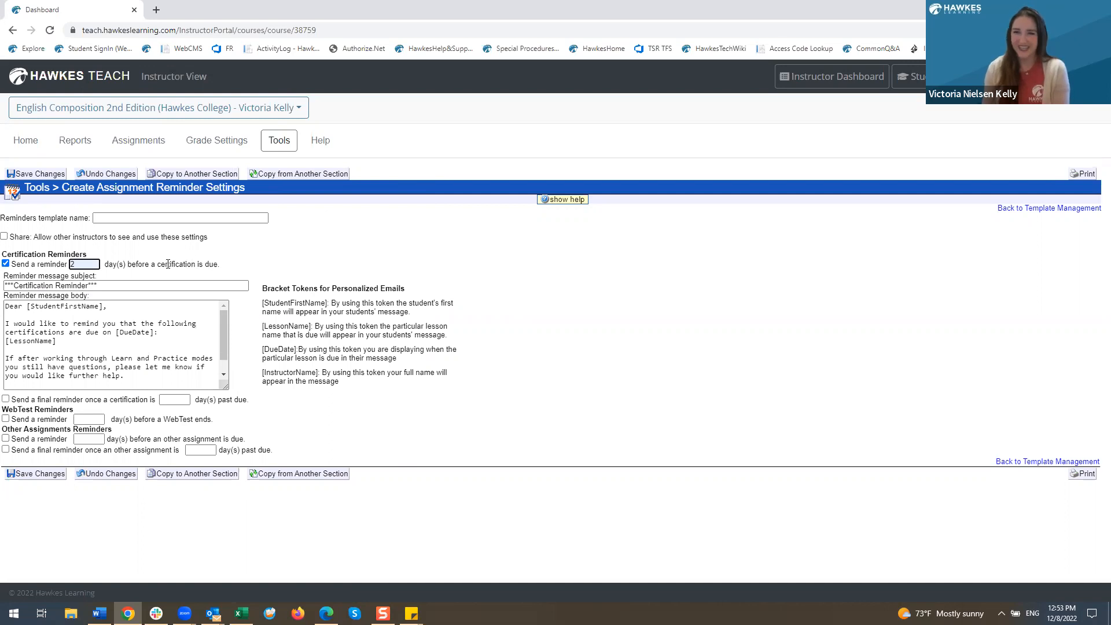
pyautogui.click(44, 308)
pyautogui.moveTo(26, 308); pyautogui.dragTo(102, 308)
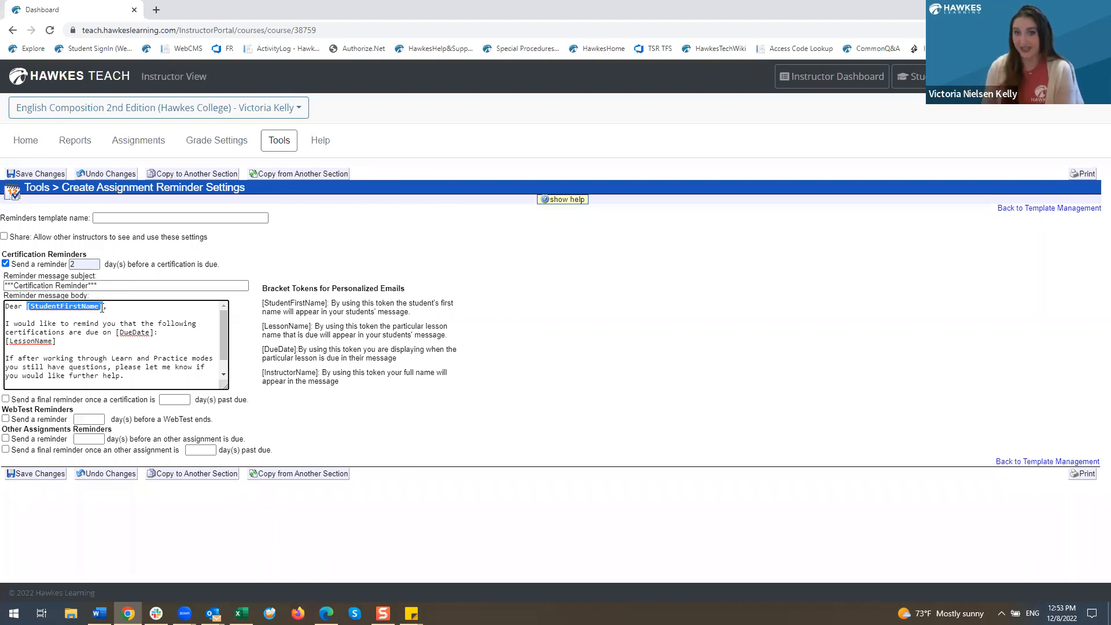
# Name the assignment reminder template "Reminders" and save the reminder settings.
pyautogui.click(118, 217)
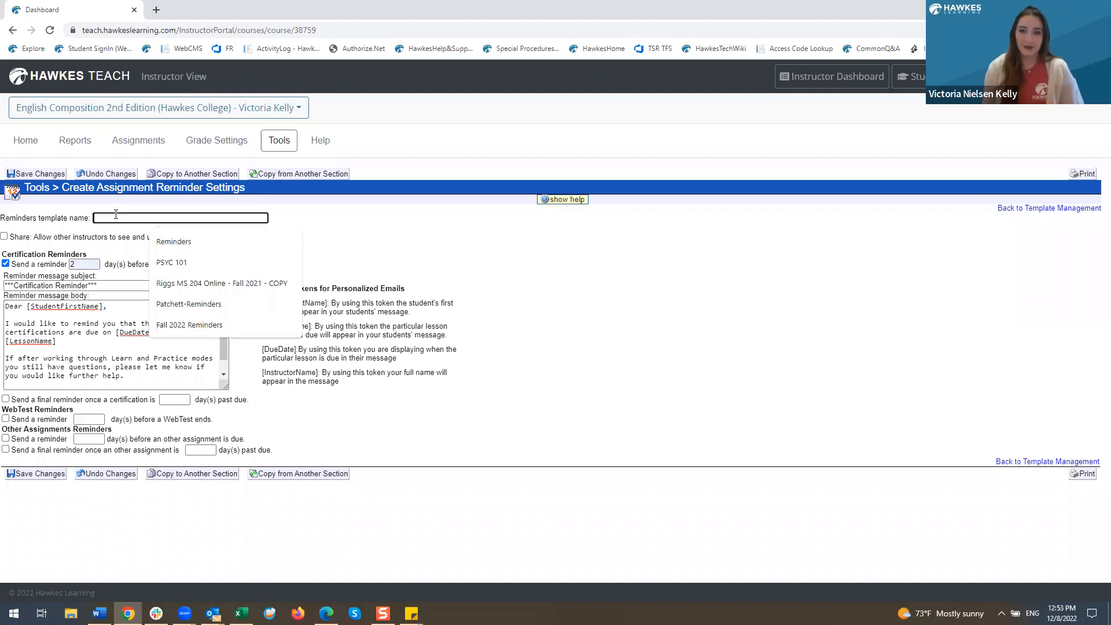
pyautogui.click(161, 240)
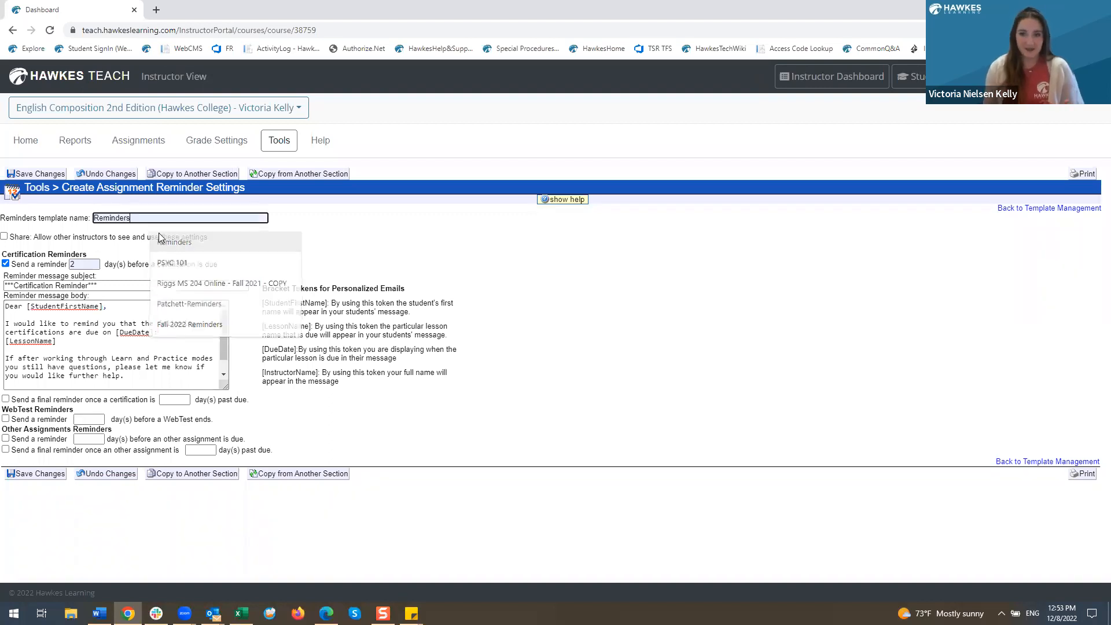
pyautogui.click(44, 176)
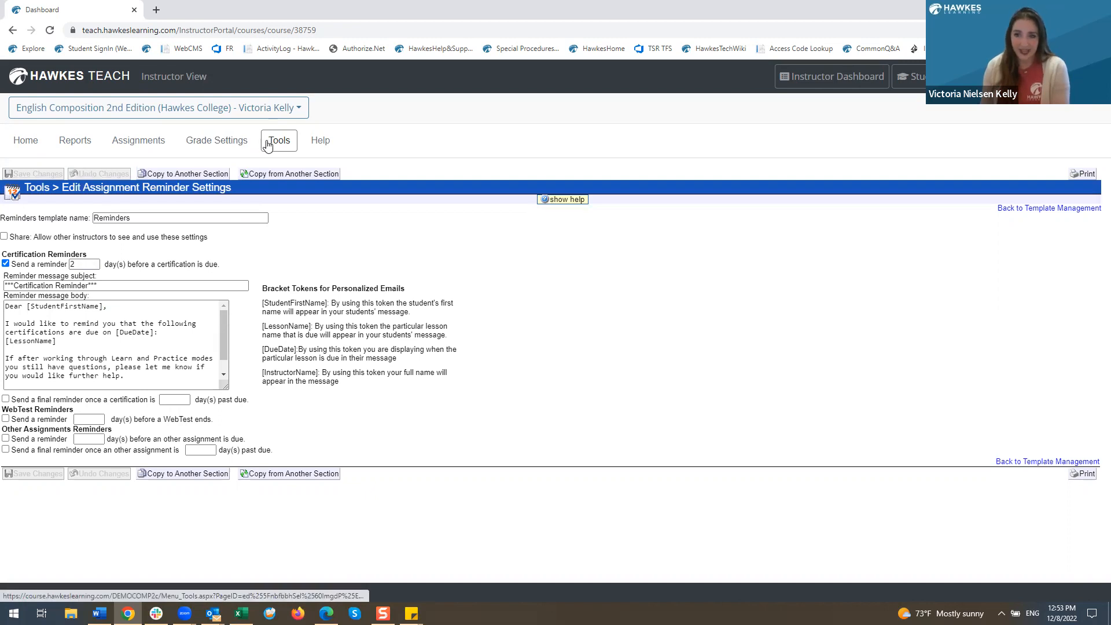
# Review the Assignment Groups page in the grade settings for the section English Comp 1-A Fall 22.
pyautogui.click(220, 143)
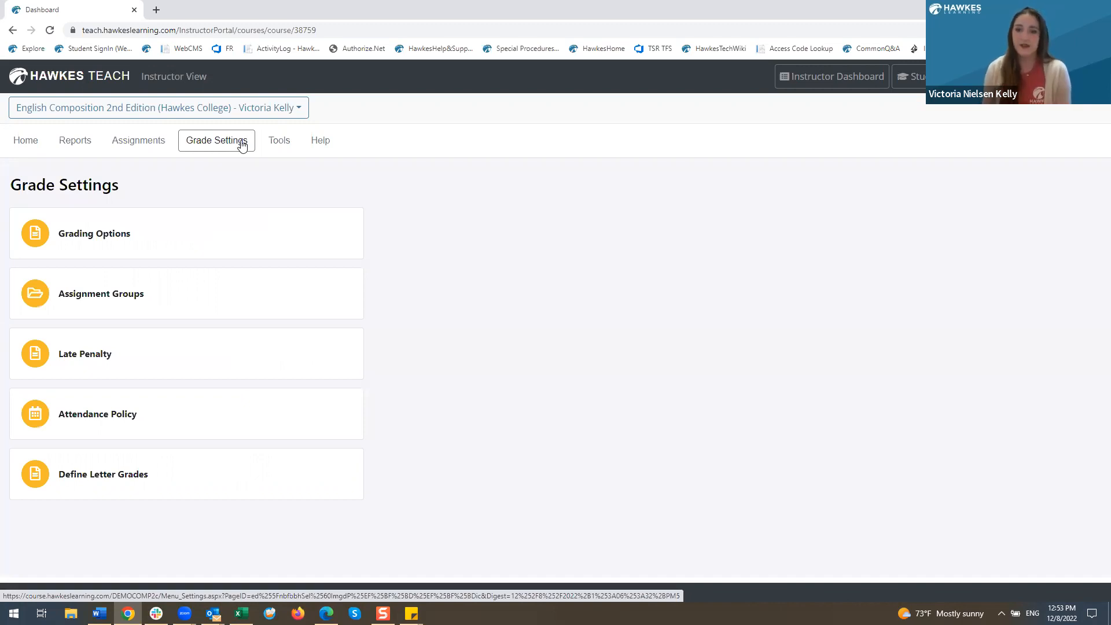
pyautogui.click(205, 298)
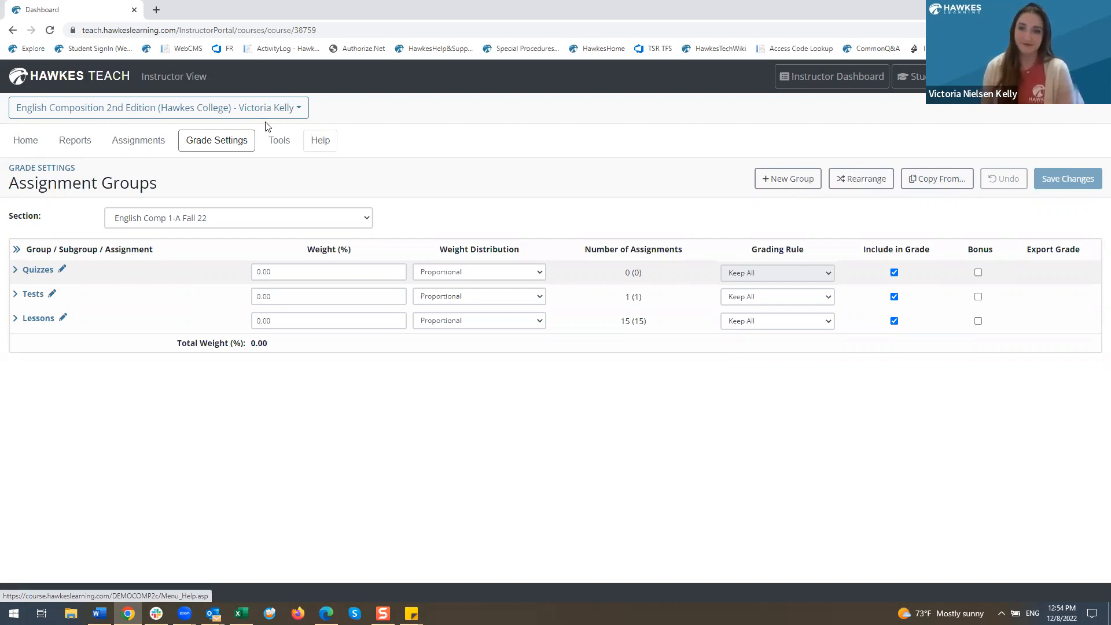
pyautogui.click(216, 147)
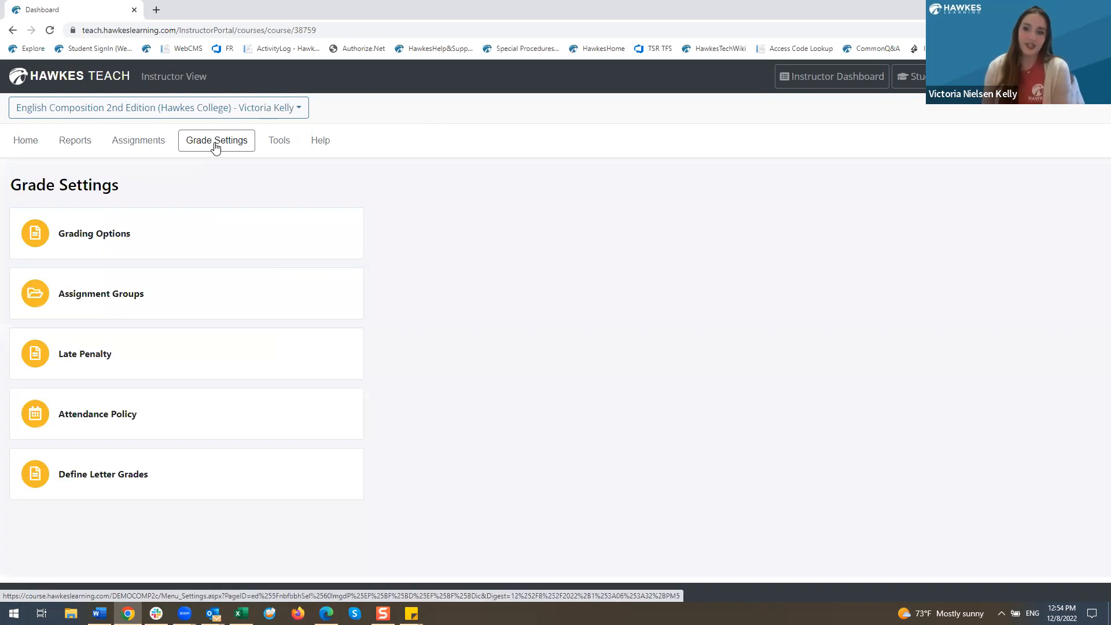
# Create a late penalty for English Comp 1 - A Spring 23 named "Late Penalty" with the Graduated penalty type.
pyautogui.click(131, 368)
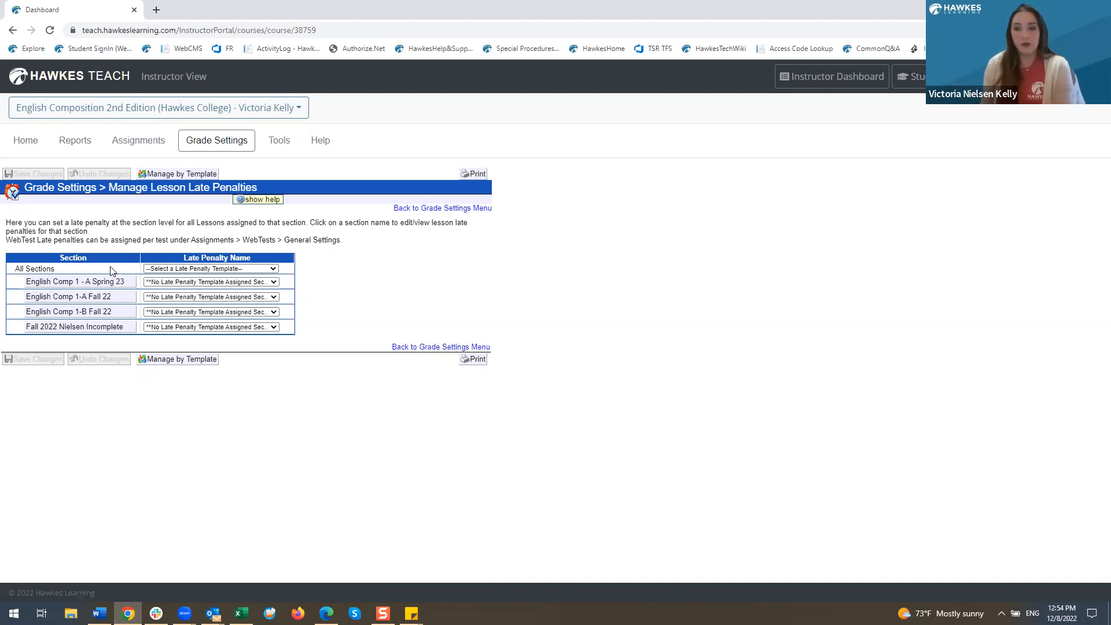
pyautogui.click(111, 282)
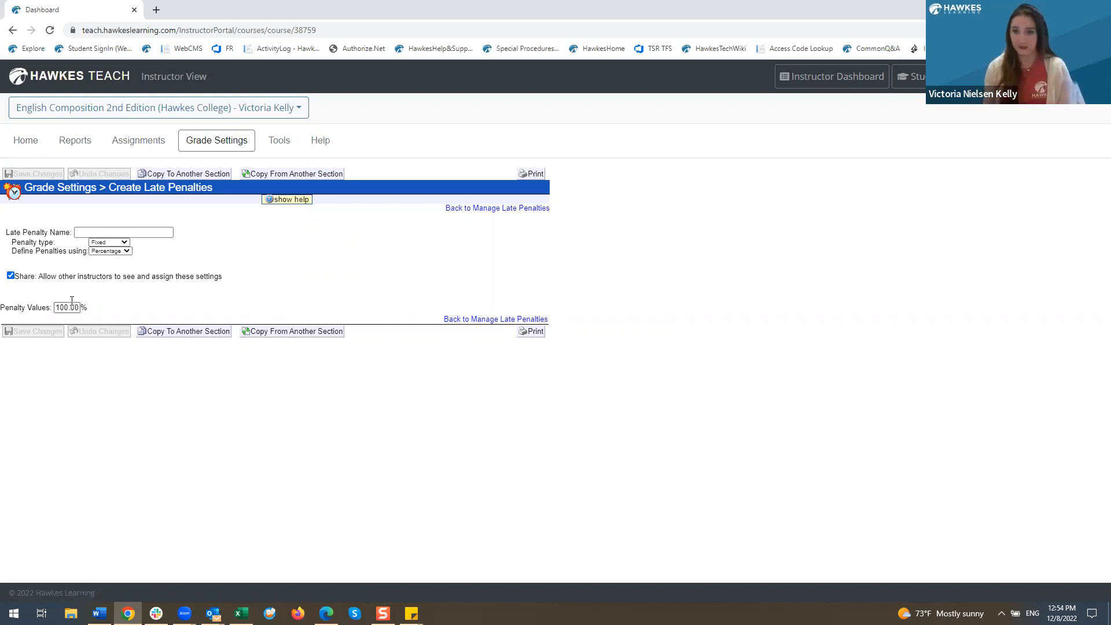
pyautogui.click(101, 232)
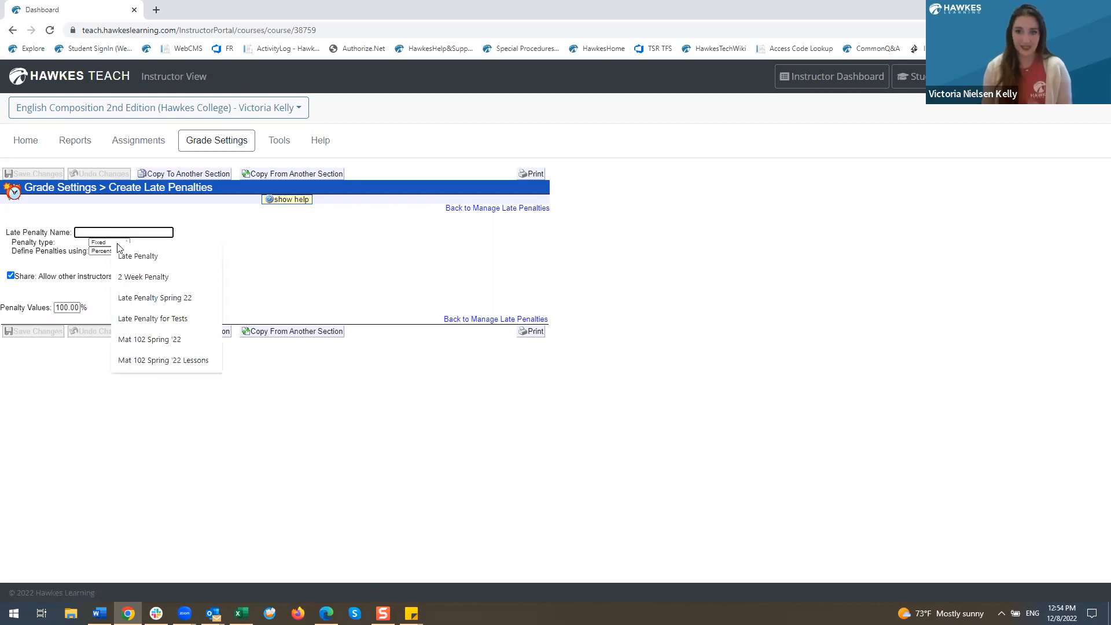
pyautogui.click(124, 256)
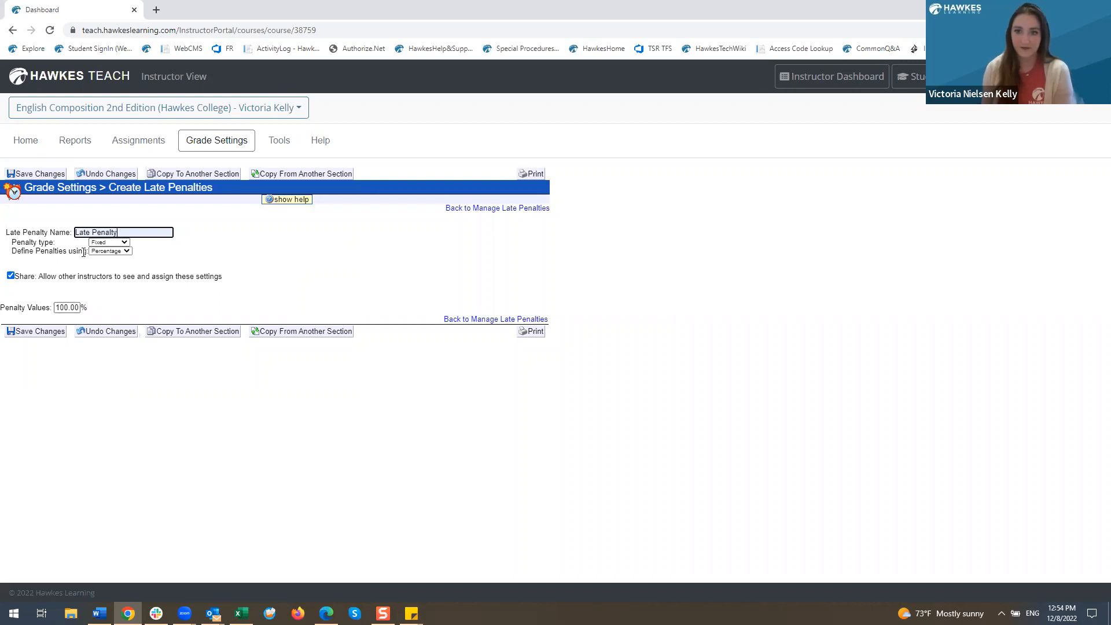
pyautogui.click(100, 243)
pyautogui.click(107, 259)
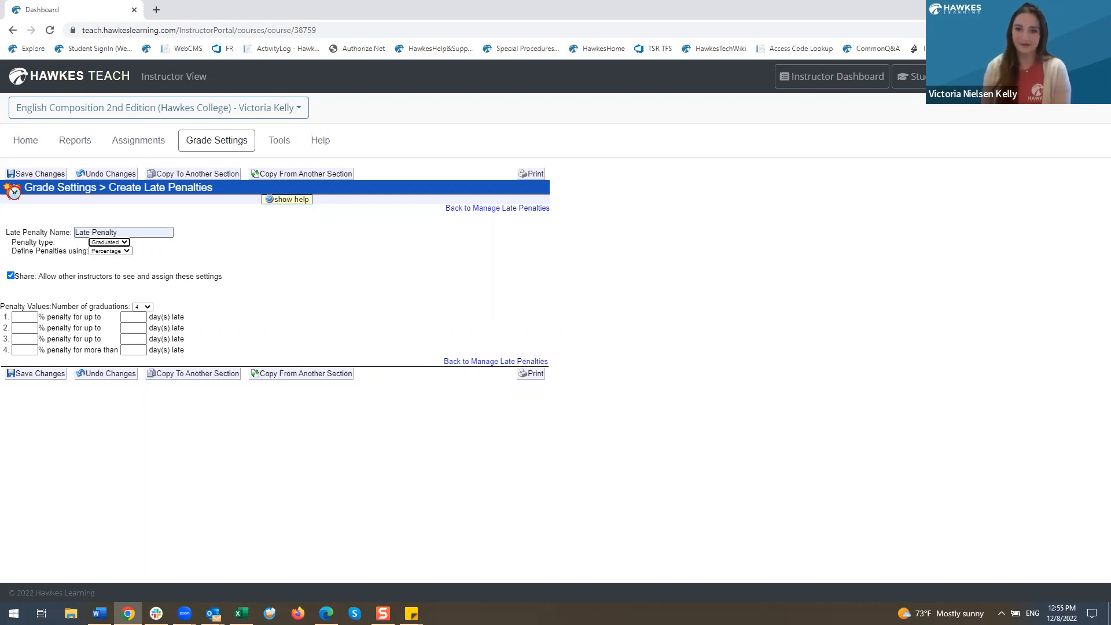
# Set the first two graduations to a 10% penalty for up to 1 day late and 20% for up to 2 days late.
pyautogui.click(28, 316)
pyautogui.write('10')
pyautogui.click(137, 318)
pyautogui.write('1')
pyautogui.press('Tab')
pyautogui.write('20')
pyautogui.press('Tab')
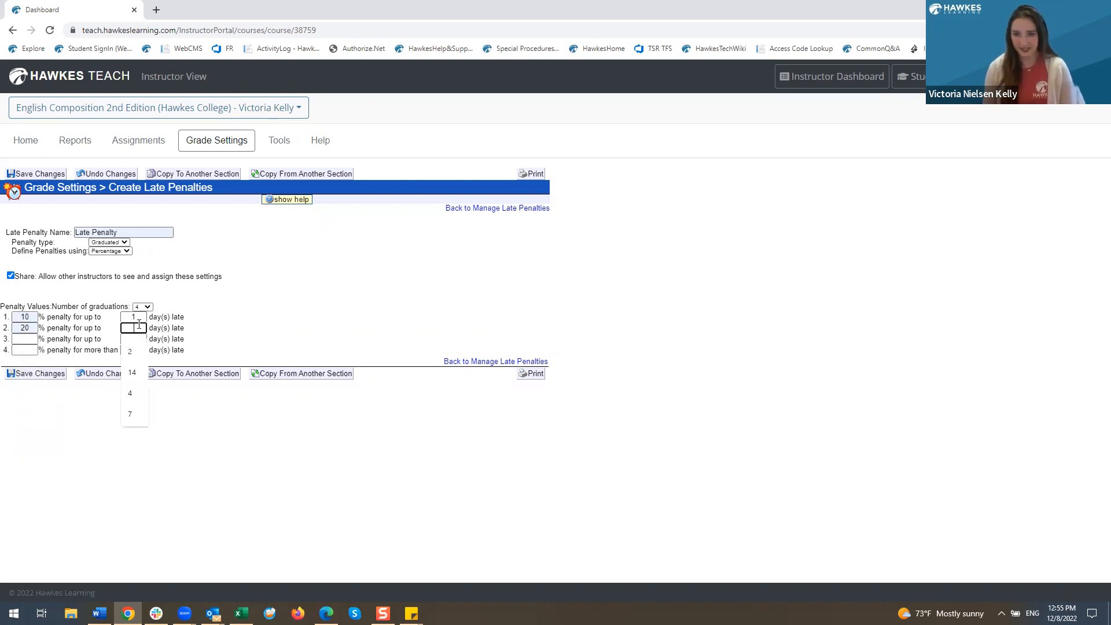
pyautogui.write('2')
# Set a 30% penalty for up to 3 days late and 100% for more than 3 days, and save the late penalty.
pyautogui.click(26, 340)
pyautogui.click(34, 364)
pyautogui.click(131, 339)
pyautogui.click(130, 362)
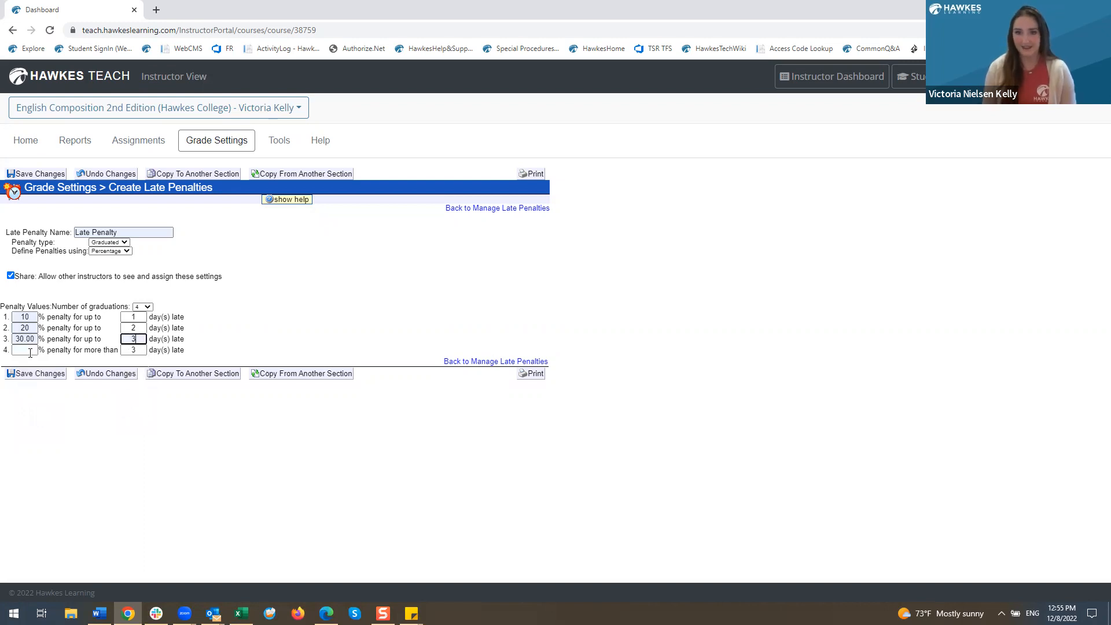
pyautogui.click(22, 350)
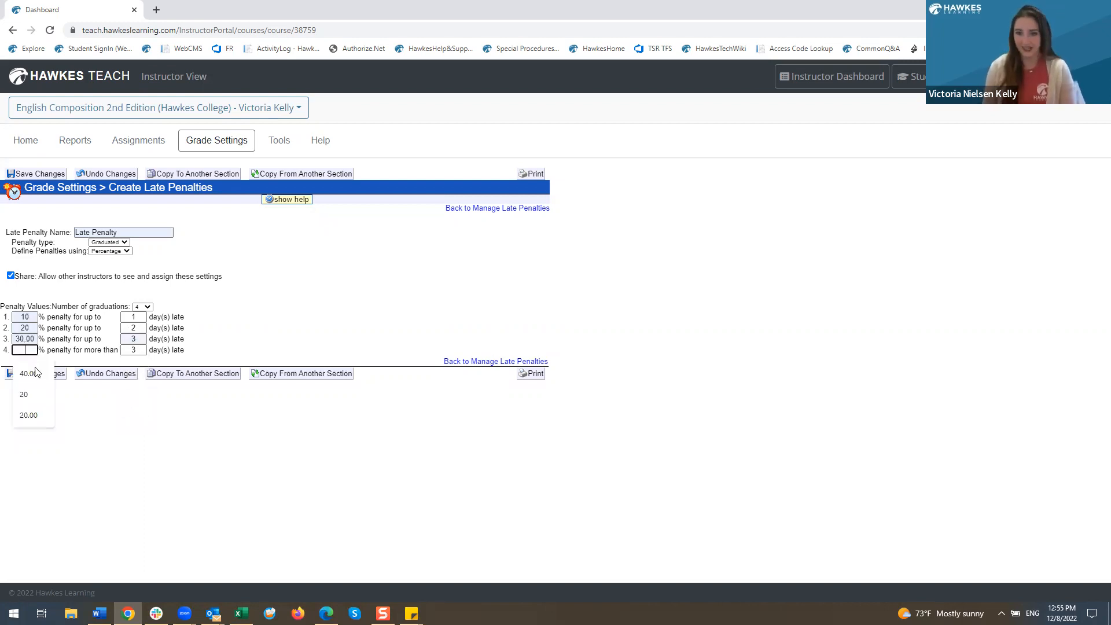
pyautogui.write('100')
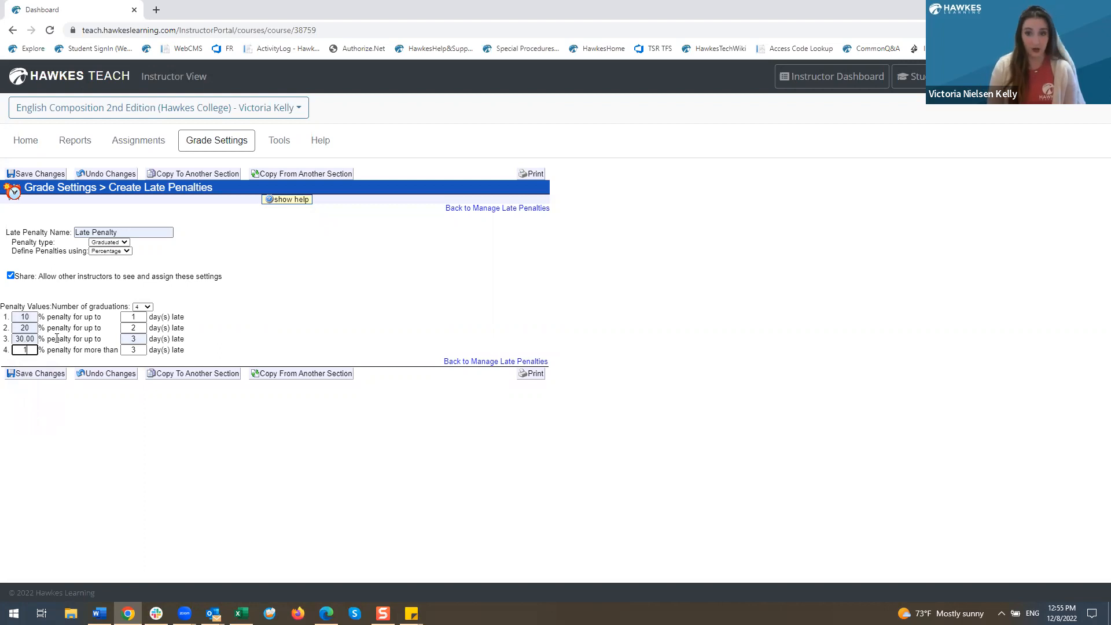
pyautogui.click(43, 375)
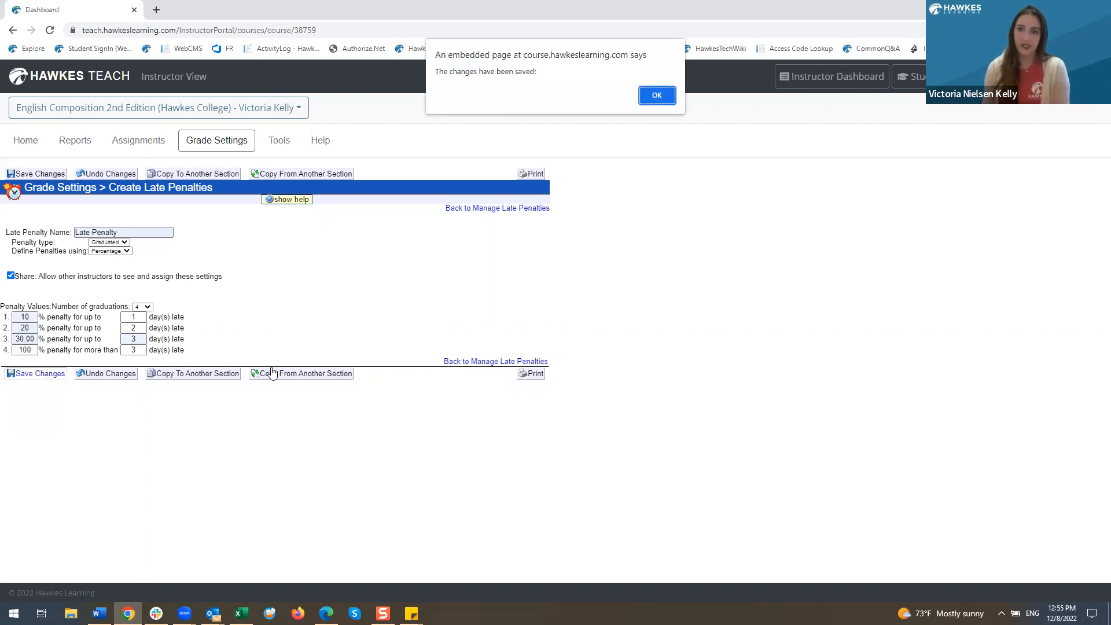
pyautogui.click(657, 96)
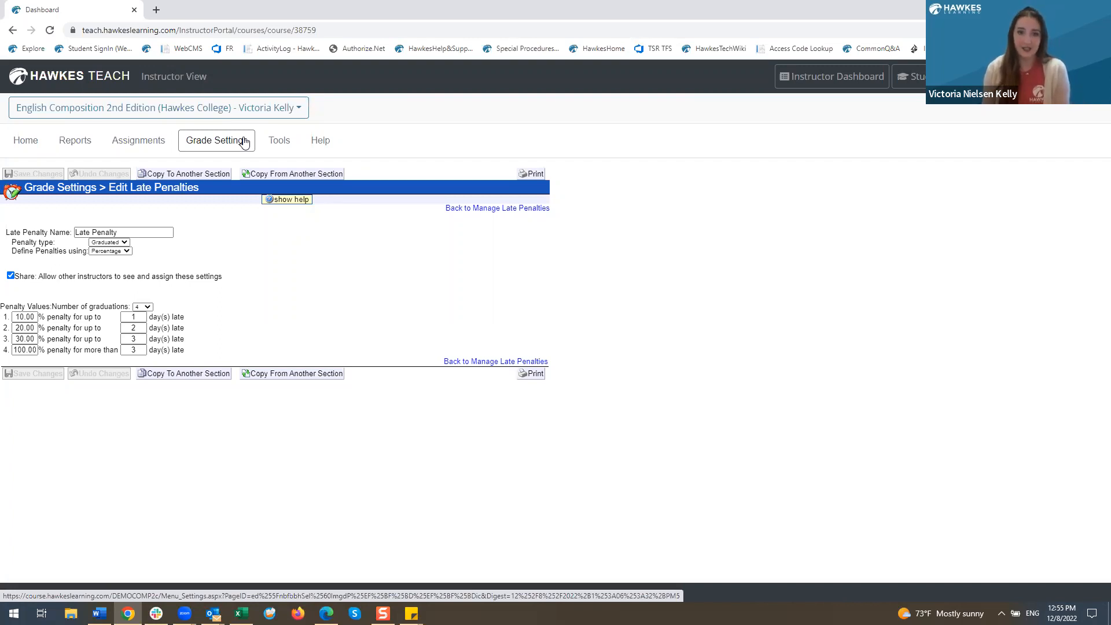
# Start transferring one student from English Comp 1-A Fall 22 to the Fall 2022 incomplete section, then cancel and close the student management page.
pyautogui.click(243, 142)
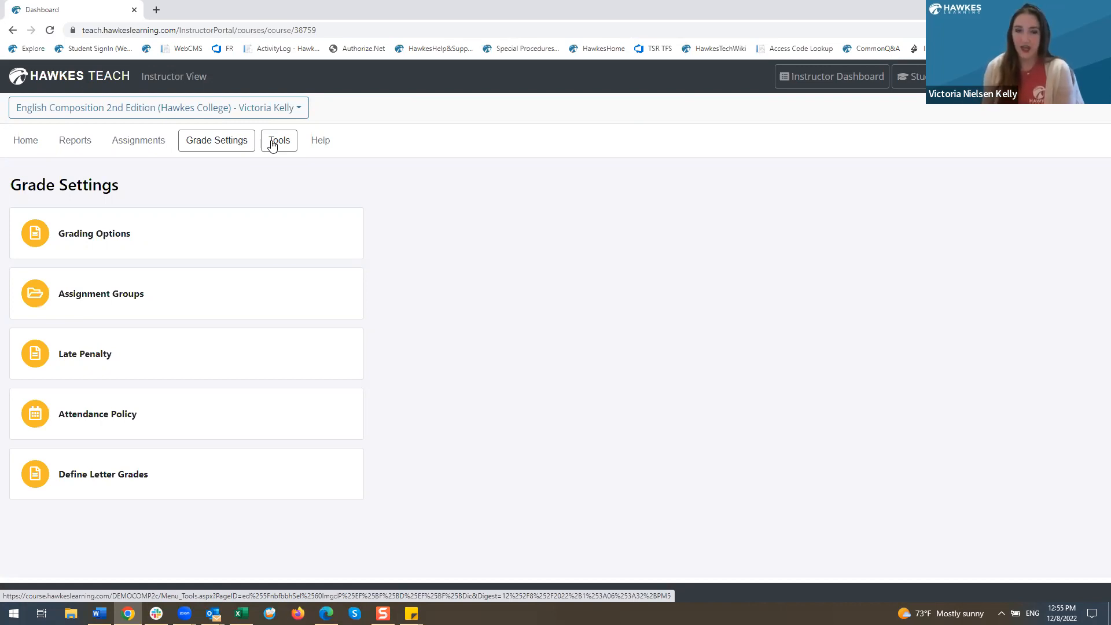
pyautogui.click(272, 145)
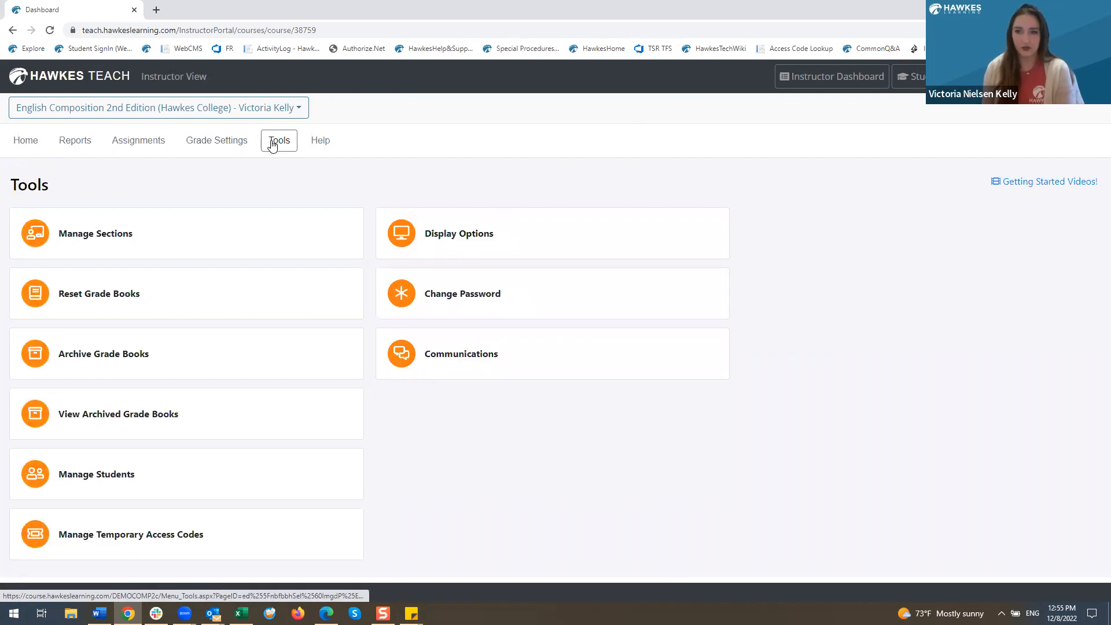
pyautogui.click(185, 480)
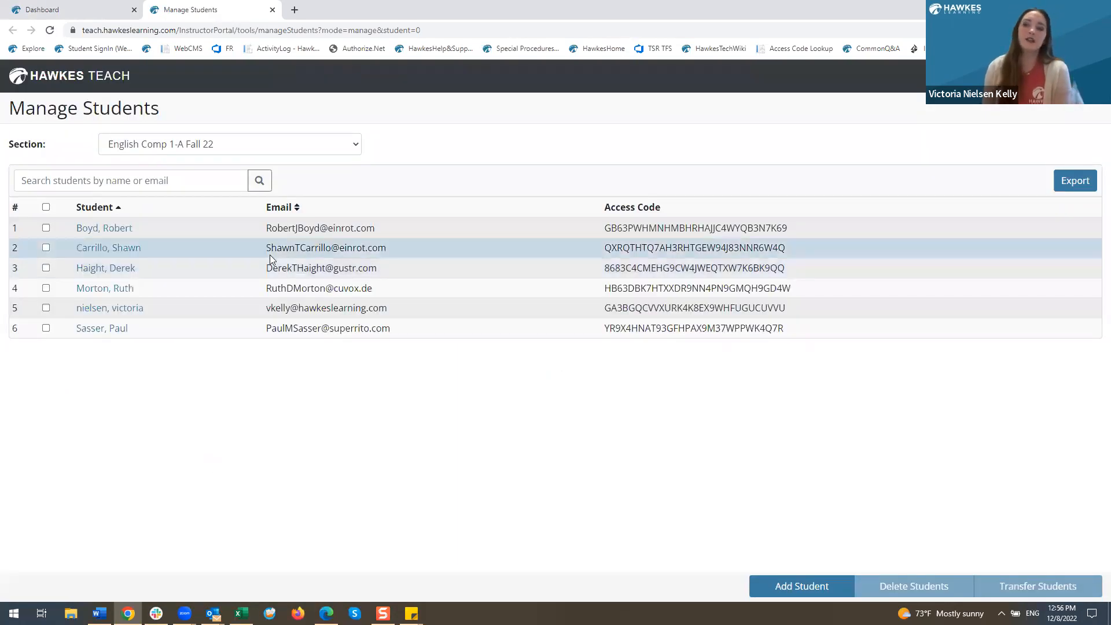
pyautogui.click(46, 308)
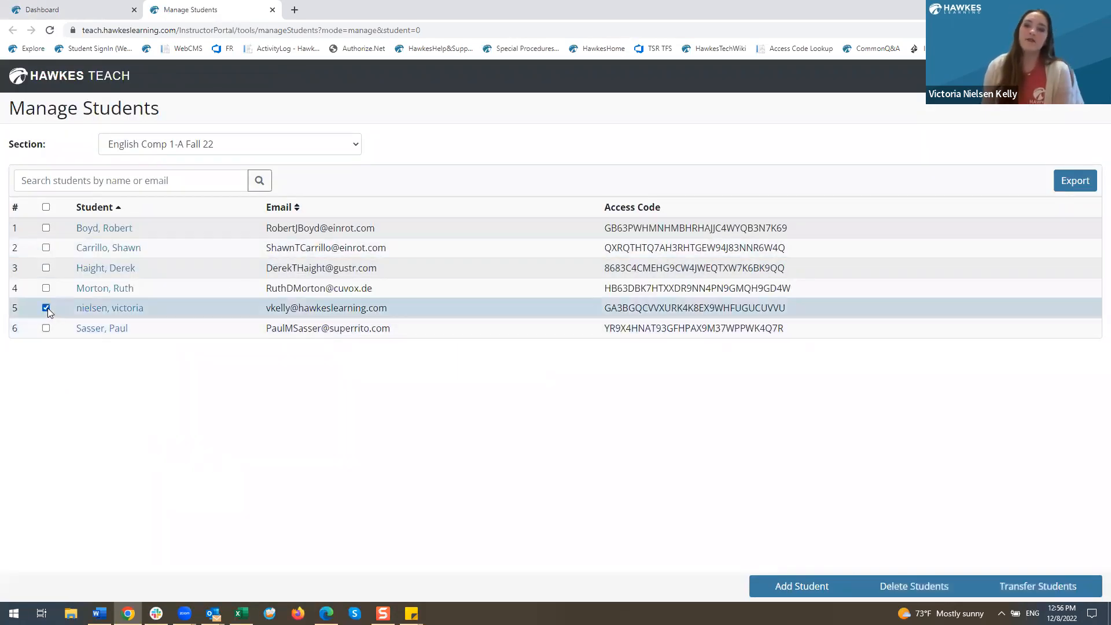
pyautogui.click(1038, 587)
pyautogui.click(250, 187)
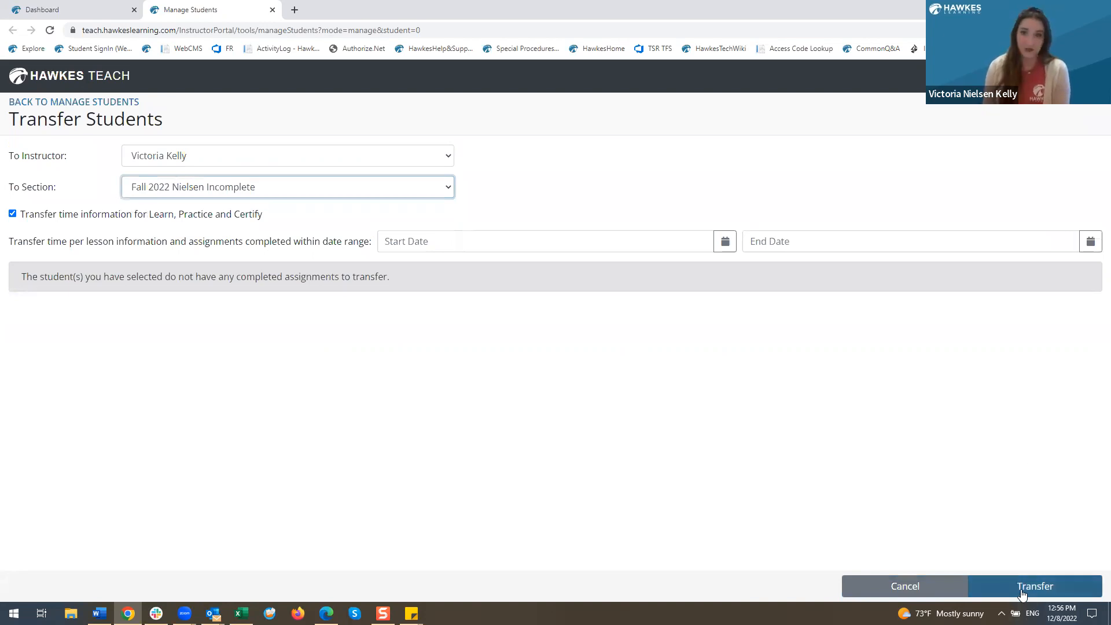
pyautogui.click(901, 590)
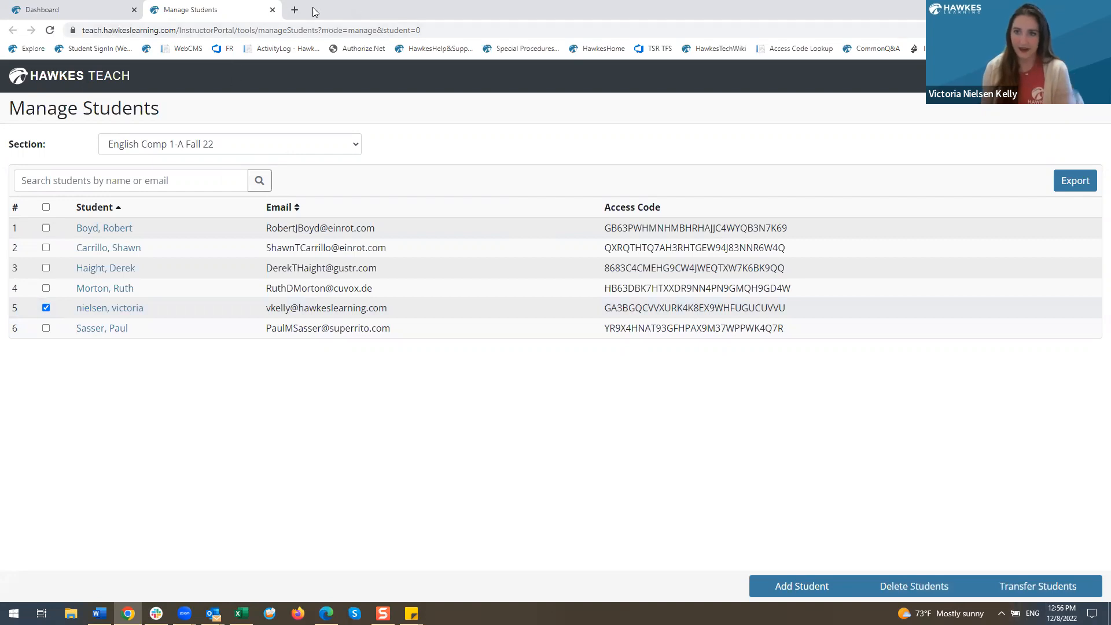
pyautogui.click(273, 9)
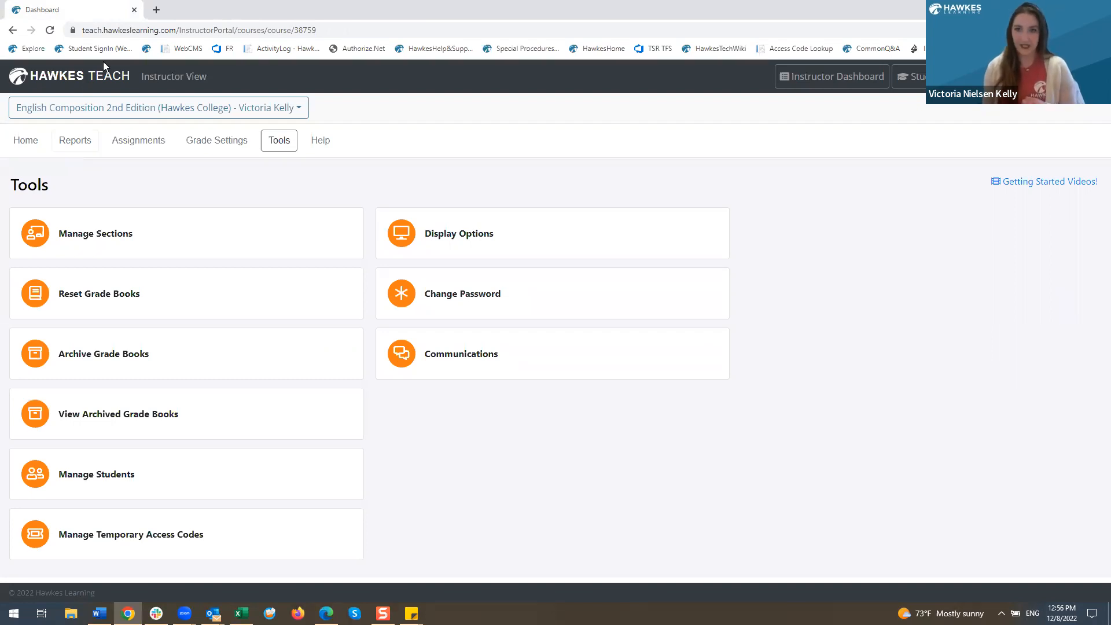
# Switch to the Training Demo (Hawkes College) course and display the All Student Scores report for section MAT 101 - 1.
pyautogui.click(110, 109)
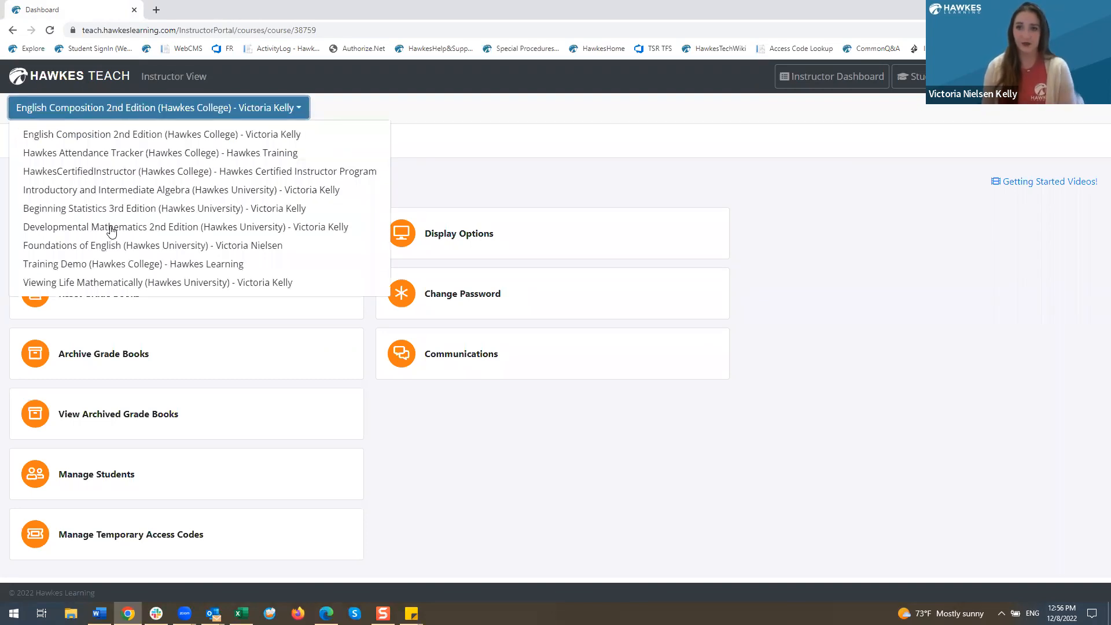
pyautogui.click(113, 264)
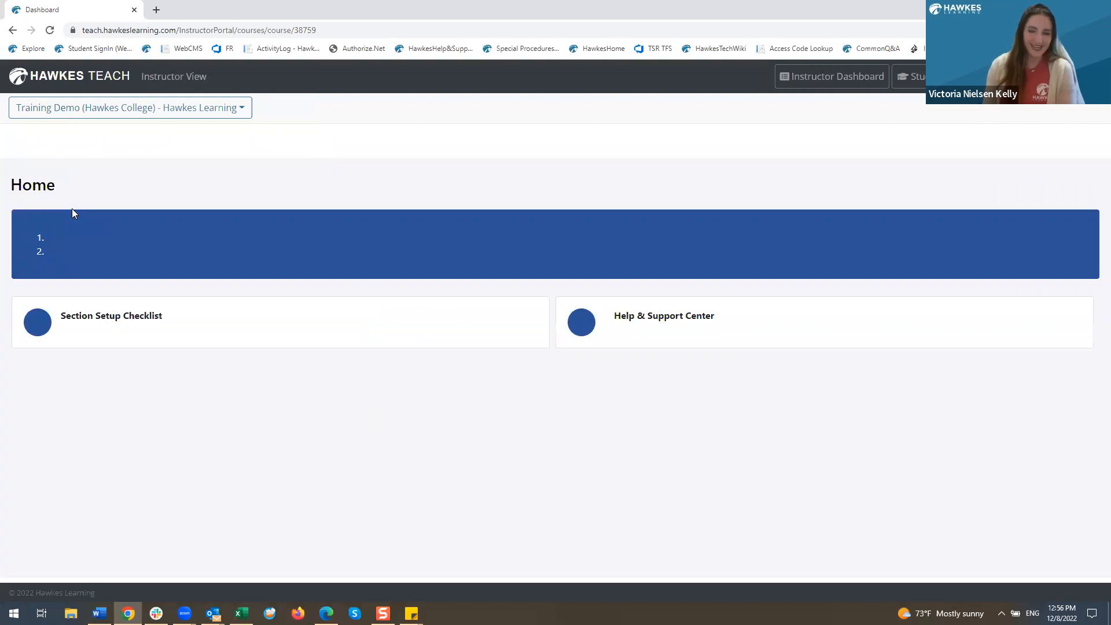
pyautogui.click(78, 145)
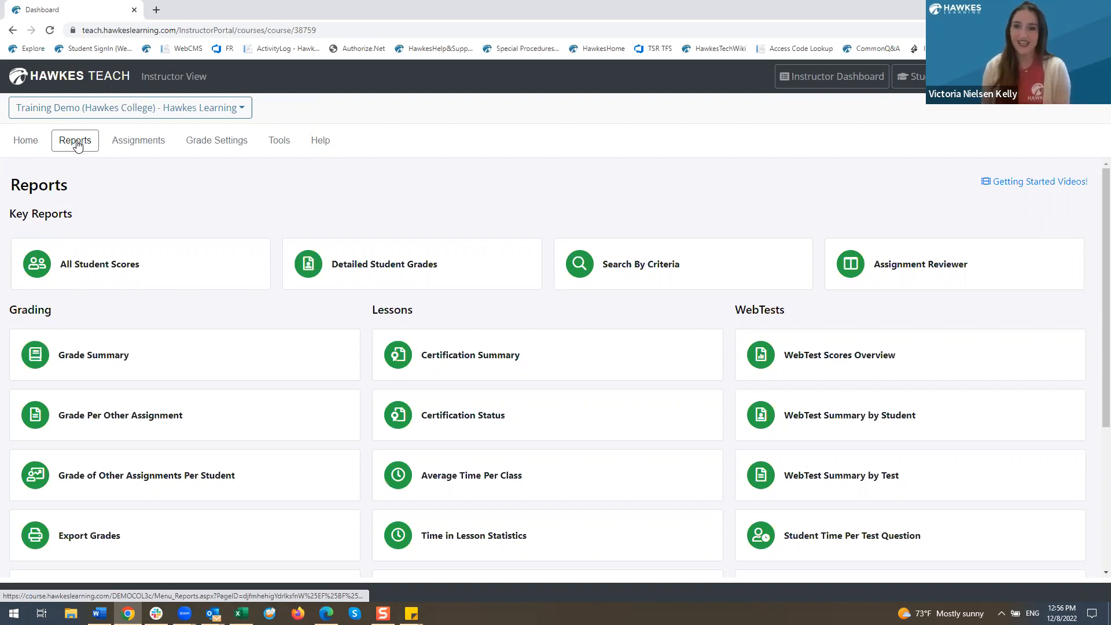
pyautogui.click(118, 264)
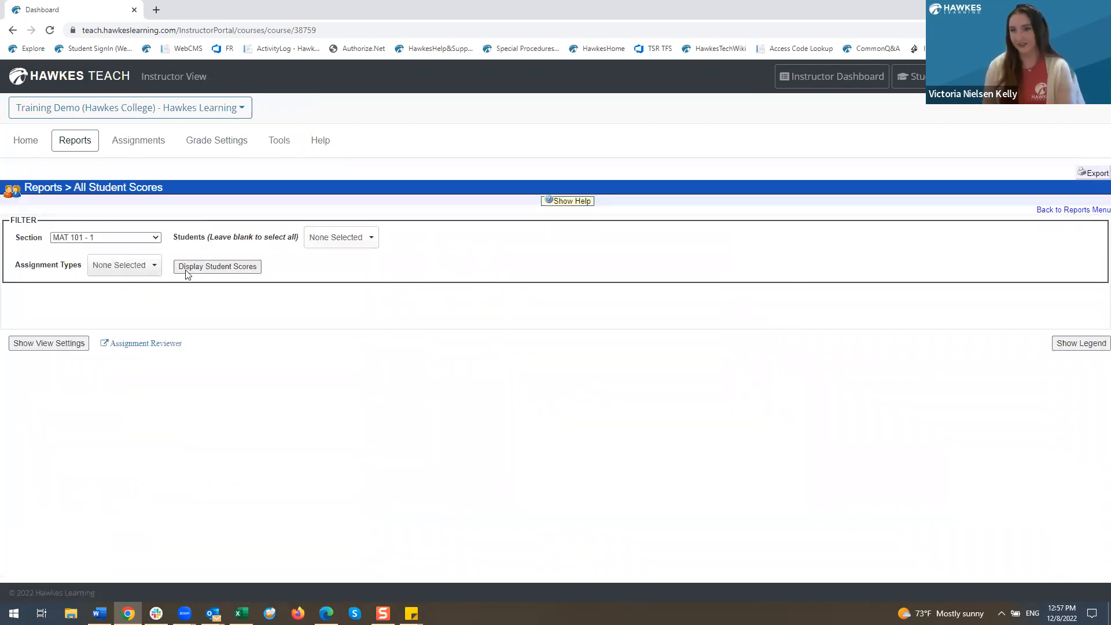
pyautogui.click(207, 269)
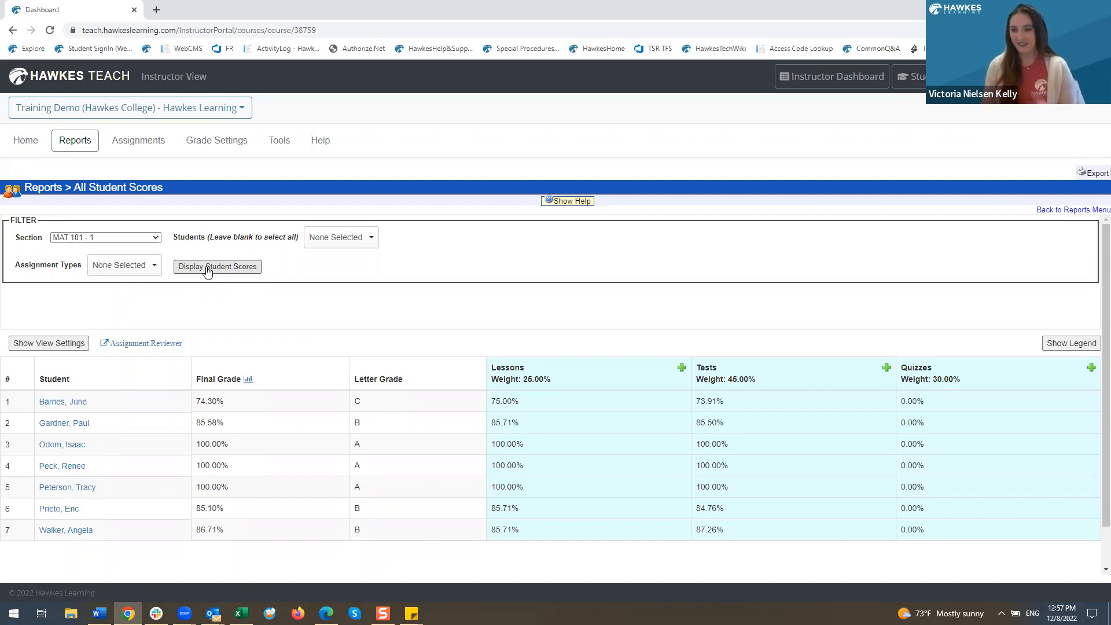
# Expand the Lessons group, check the graphics legend, and view the available options for a late-completed lesson 1.1 score.
pyautogui.click(682, 369)
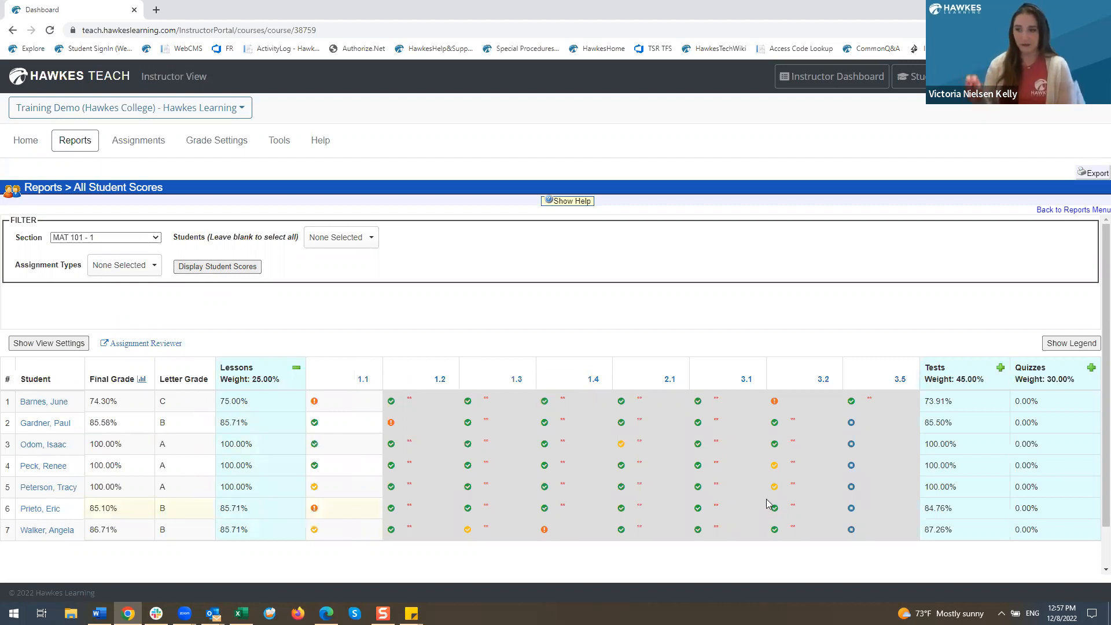
pyautogui.click(1059, 347)
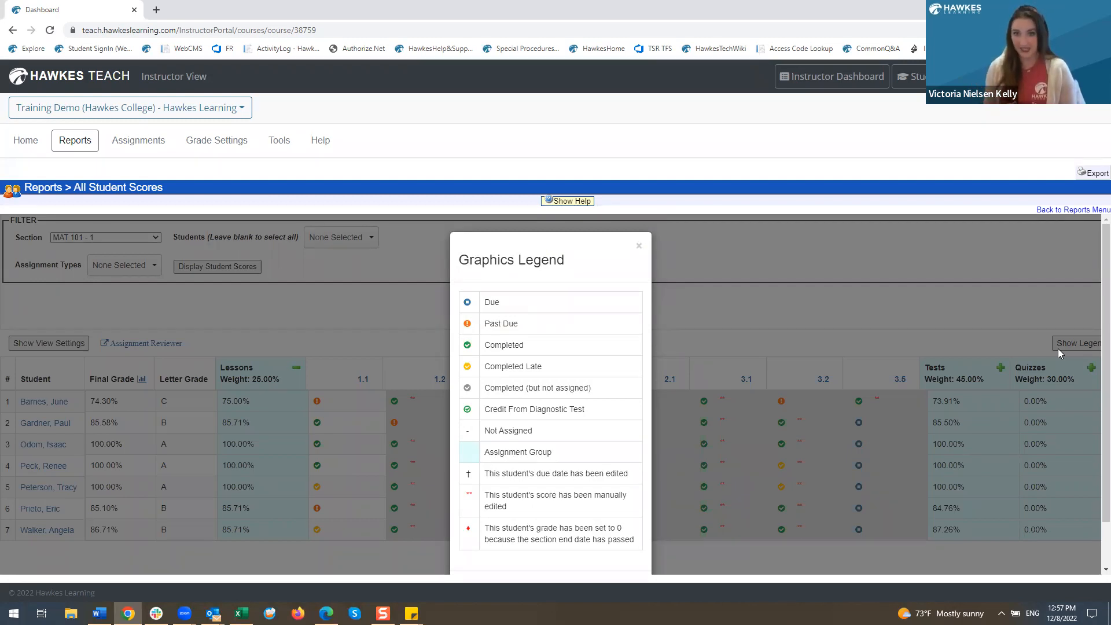
pyautogui.click(640, 247)
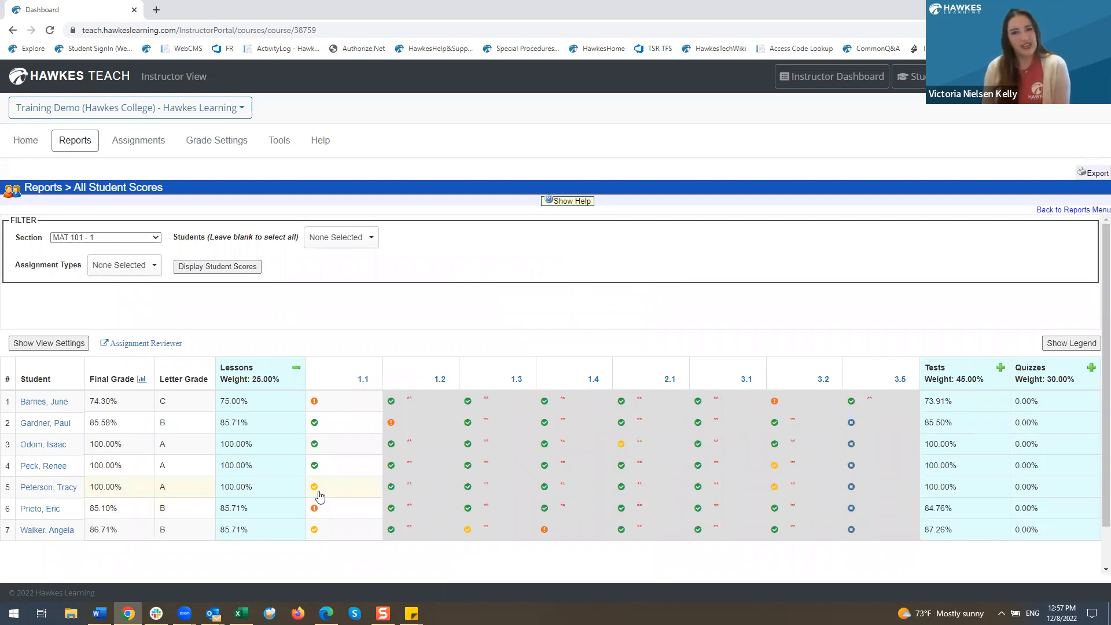
pyautogui.click(315, 489)
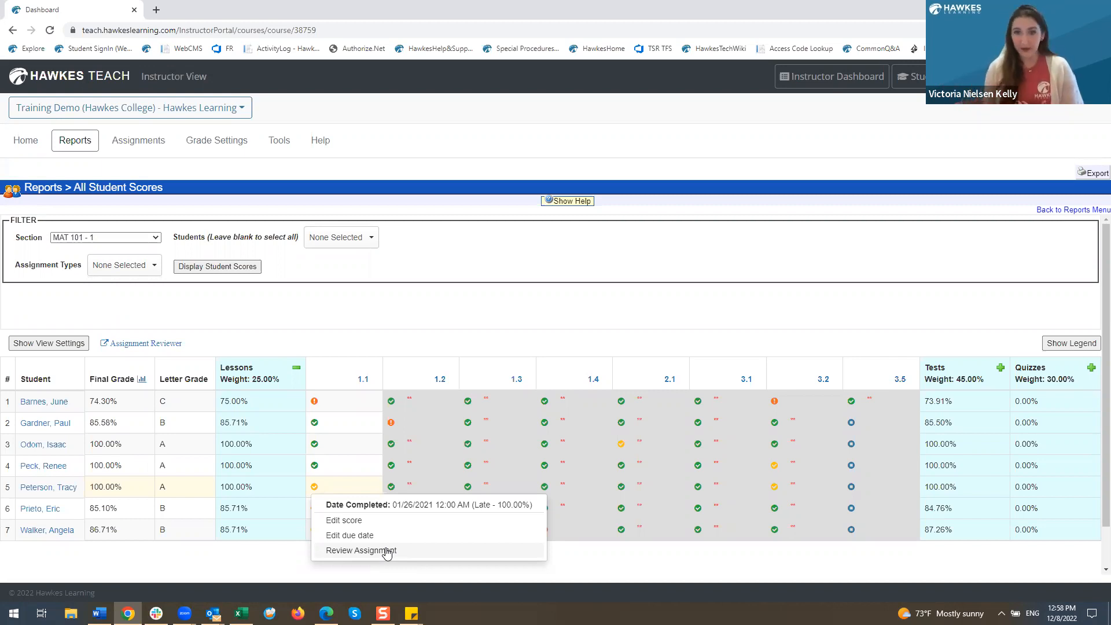
pyautogui.click(299, 318)
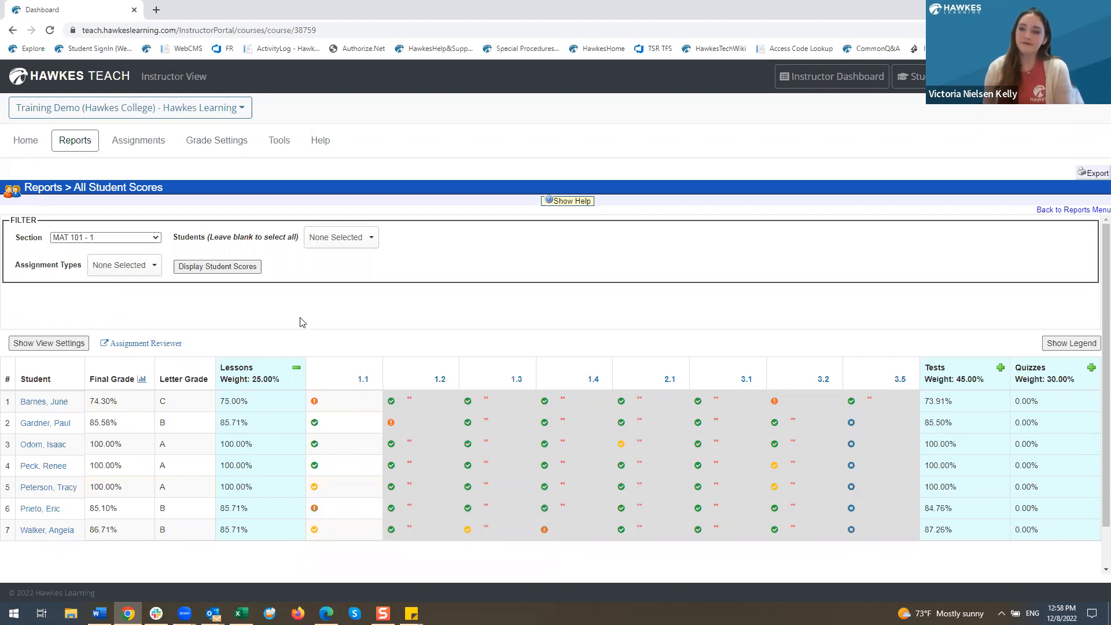
# Search MAT 101 - 1 by criteria for students with overall grades between 0 and 75 and no login for 5 days, and select the listed student.
pyautogui.click(73, 149)
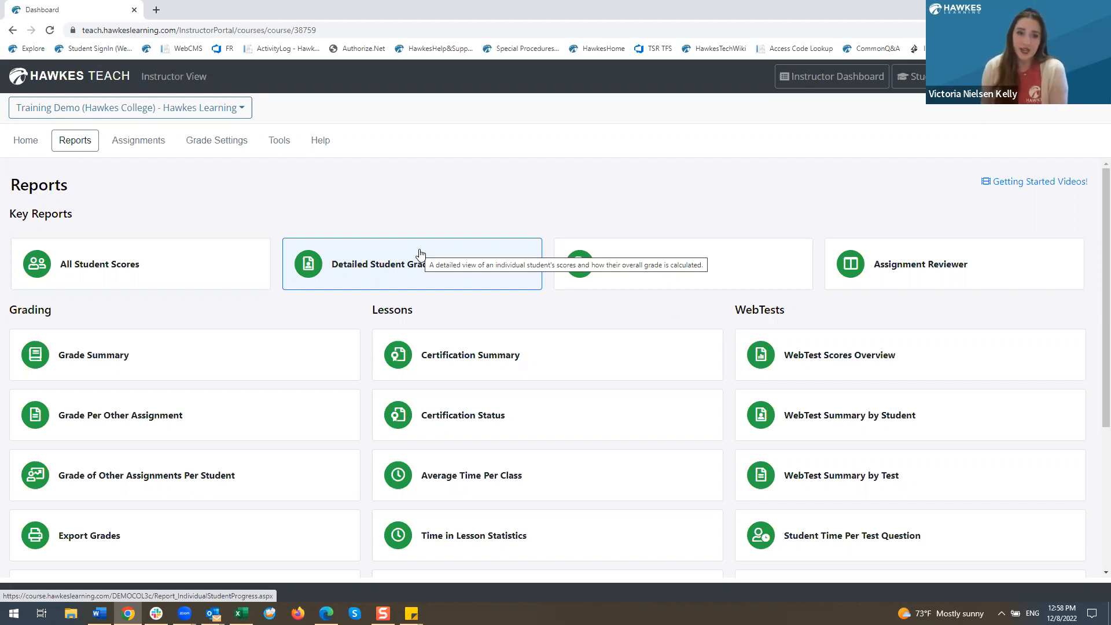
pyautogui.click(703, 277)
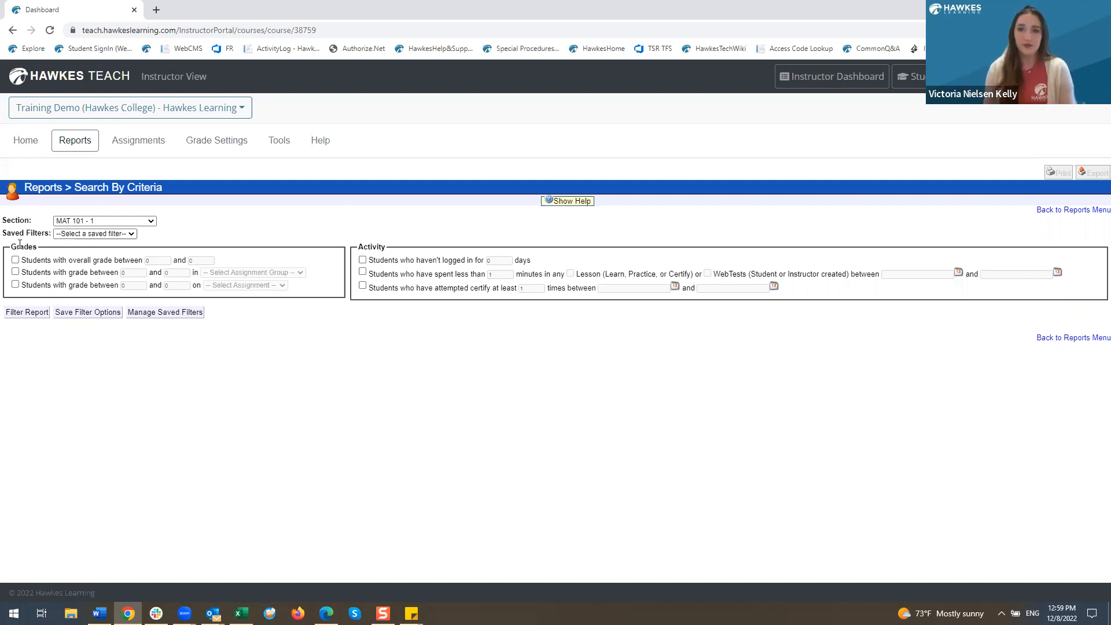
pyautogui.click(15, 261)
pyautogui.click(207, 260)
pyautogui.write('75')
pyautogui.click(363, 260)
pyautogui.click(489, 260)
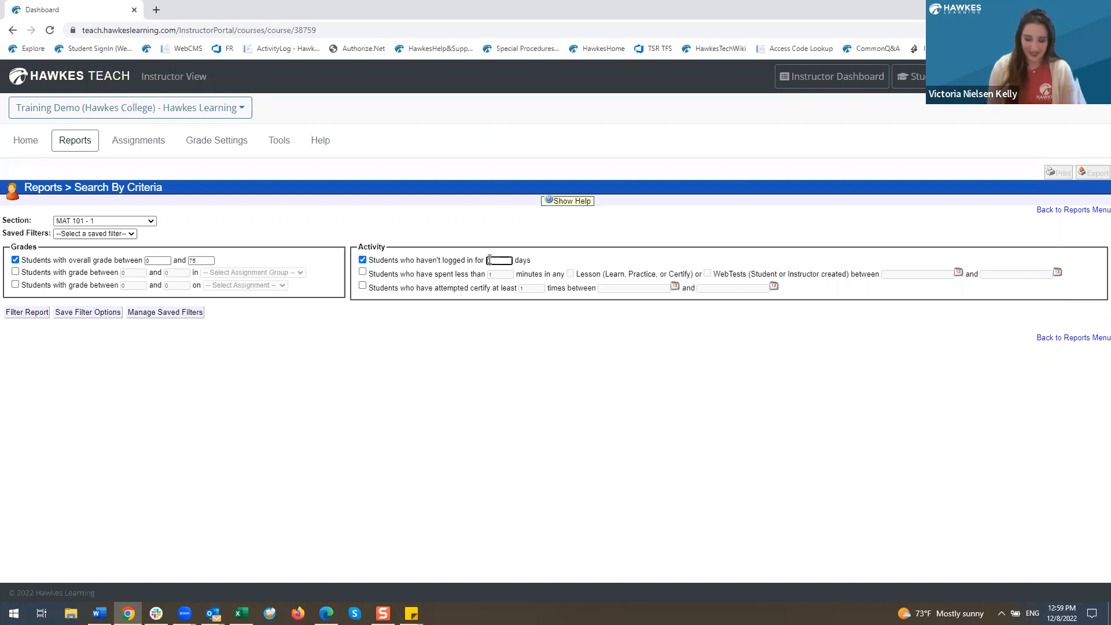
pyautogui.write('5')
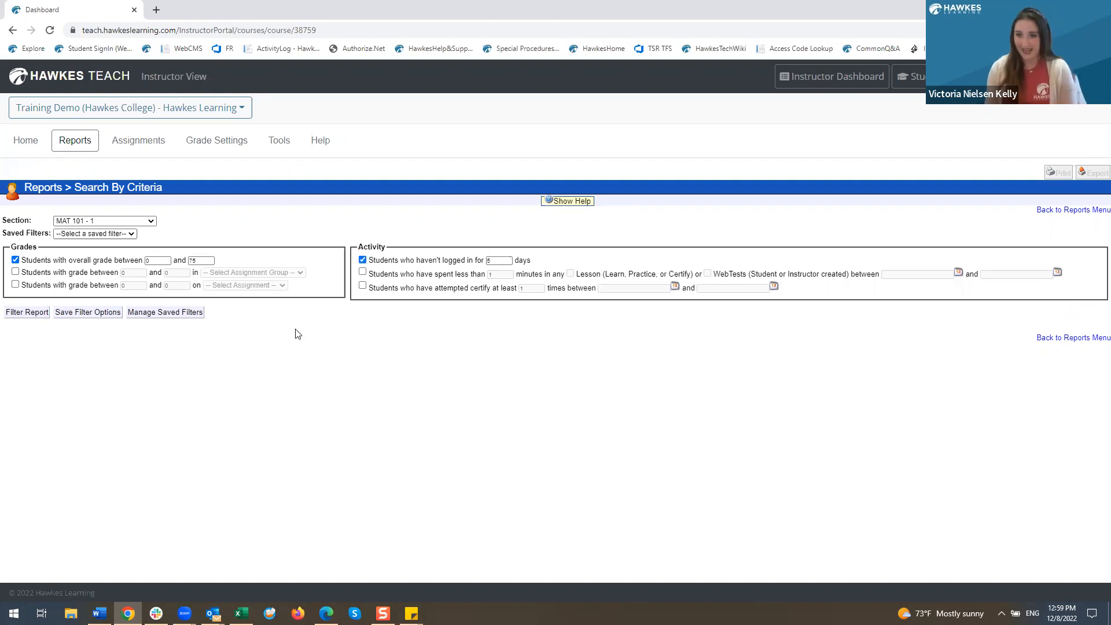
pyautogui.click(23, 312)
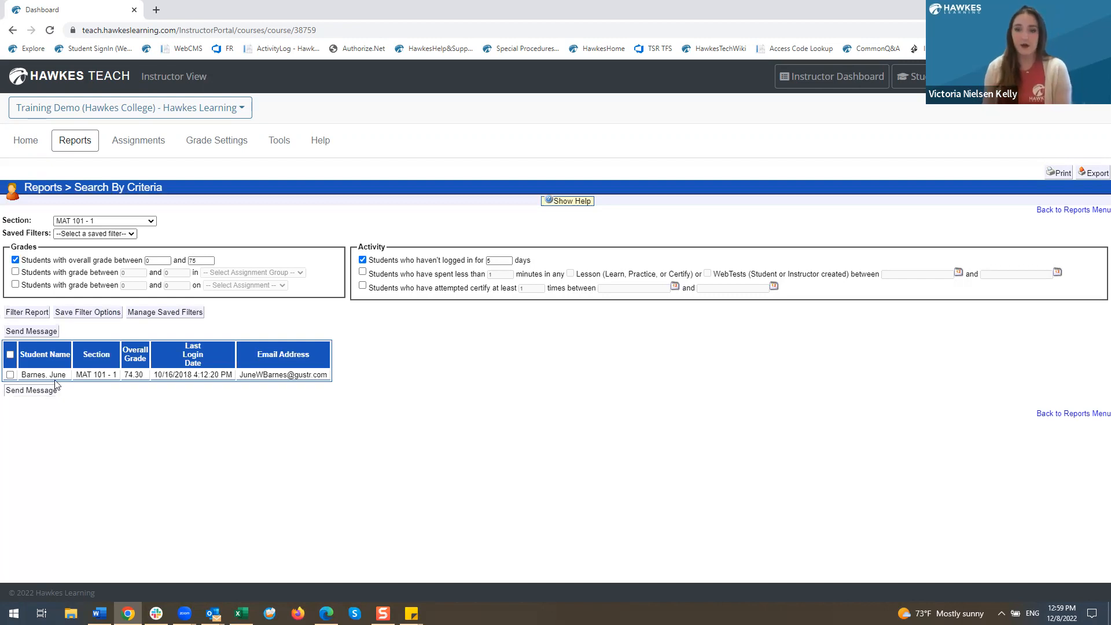
pyautogui.click(10, 375)
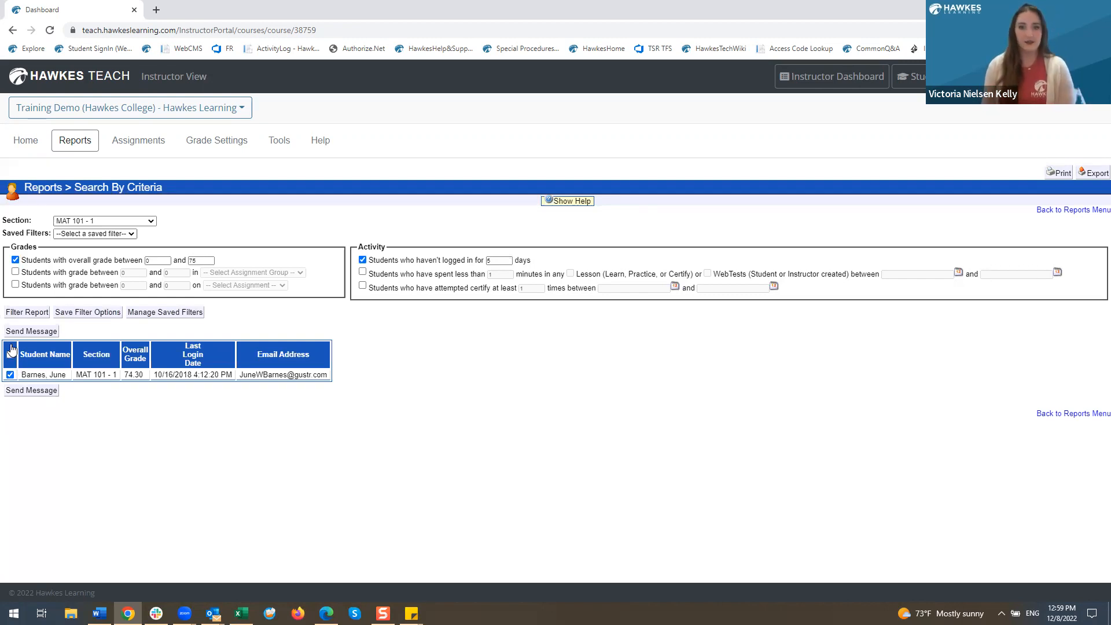